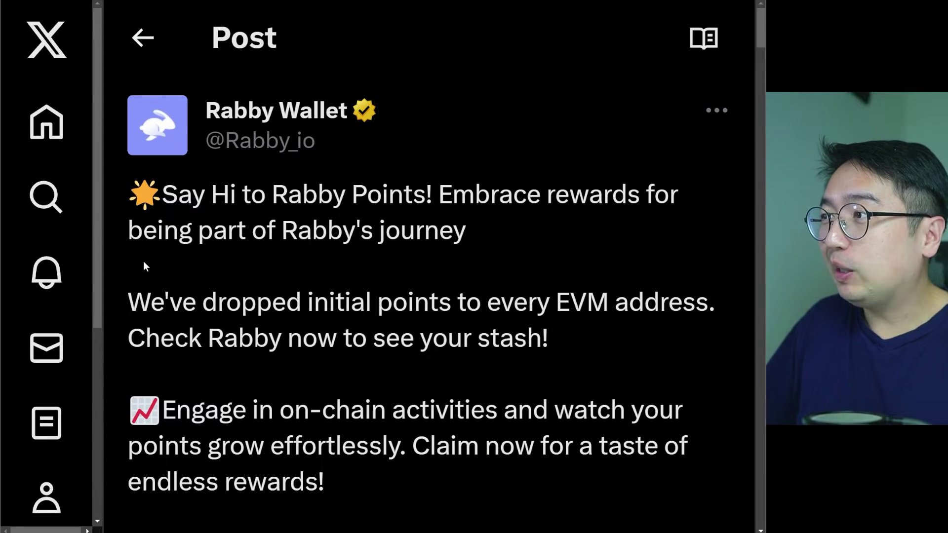
- Copy the Rabby Wallet profile link and create an account-free Chrome profile named 'Metamask Rabby Test'
right_click(283, 113)
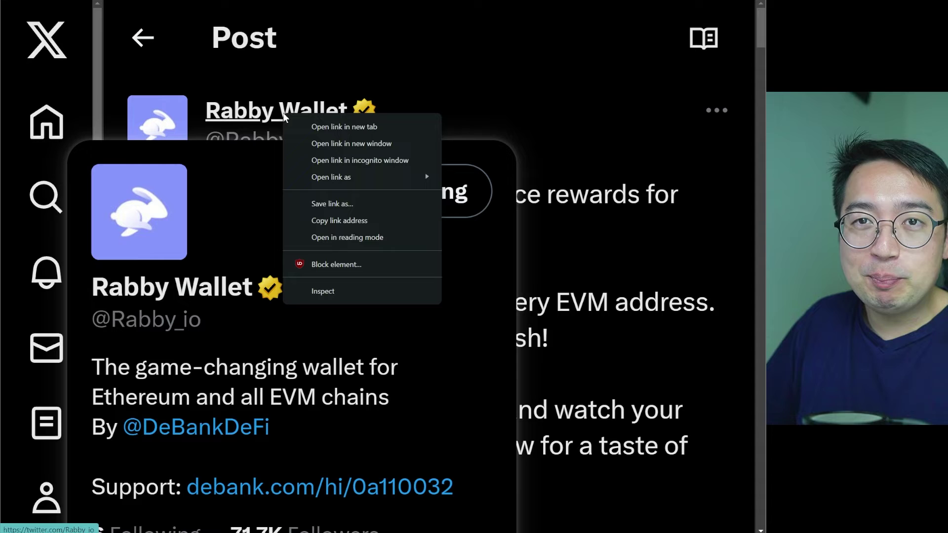
click(372, 223)
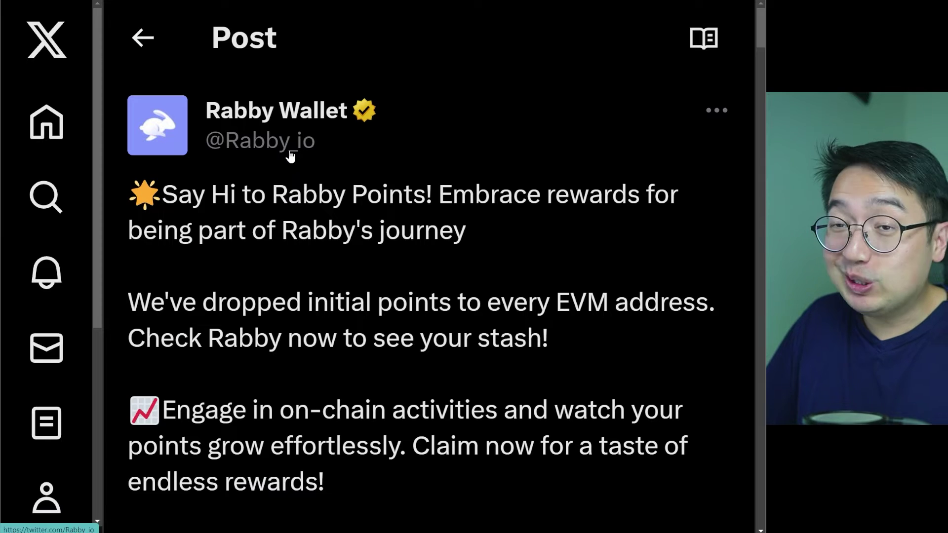
mouse_move(287, 155)
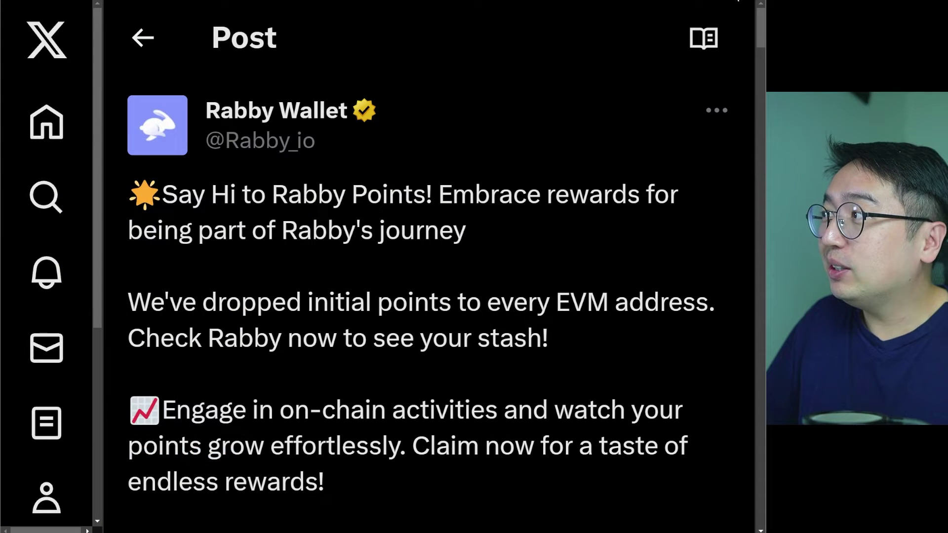
click(659, 21)
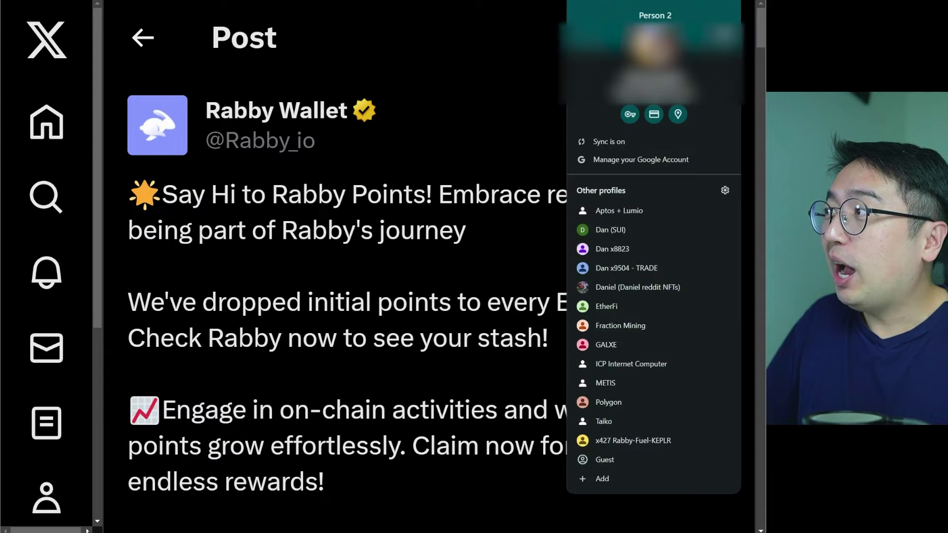
click(614, 480)
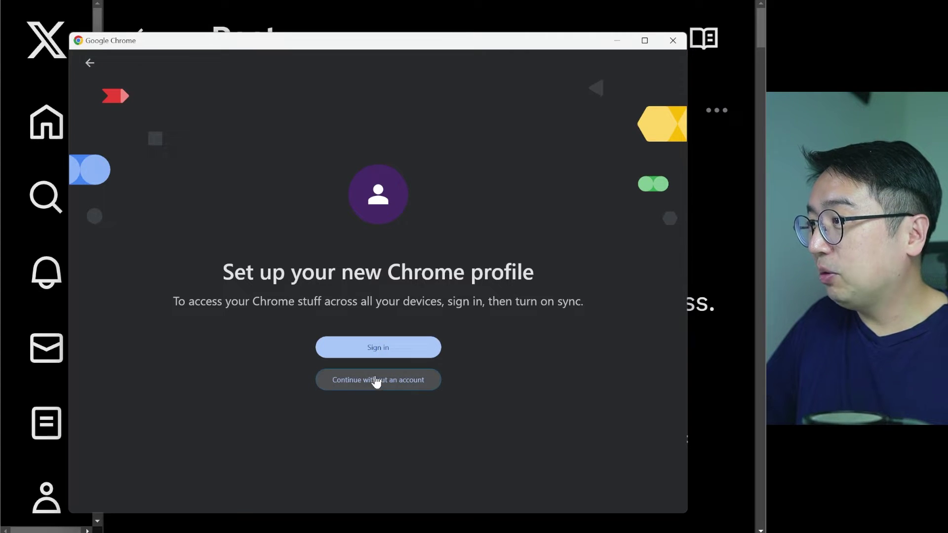
click(375, 383)
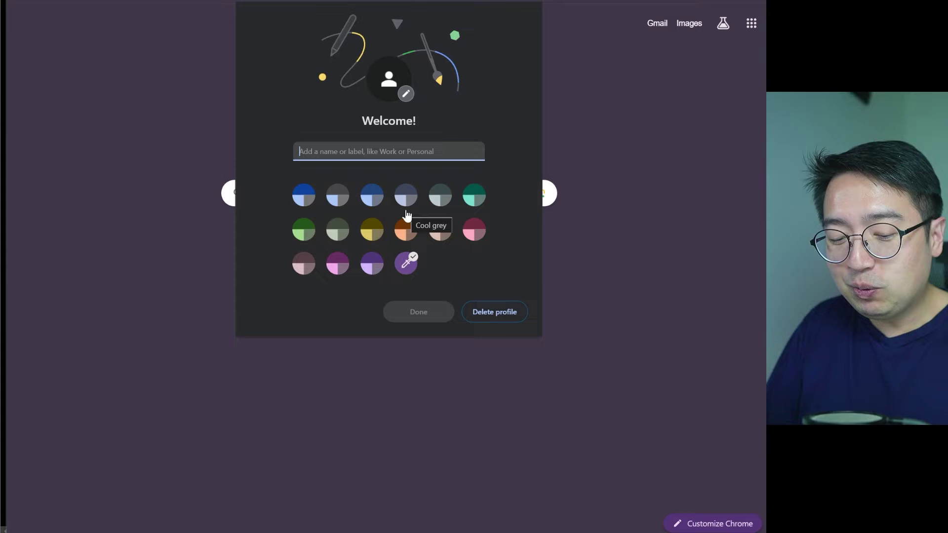
text(Metamask Rabby Test)
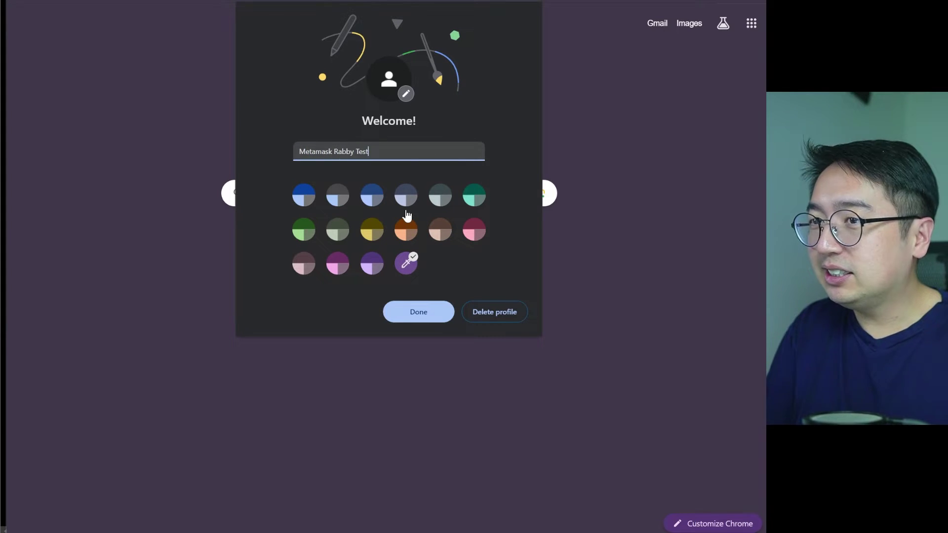
- Finish the new profile, open rabby.io, follow Download for Chrome, and view the Desktop and Mobile options
click(410, 313)
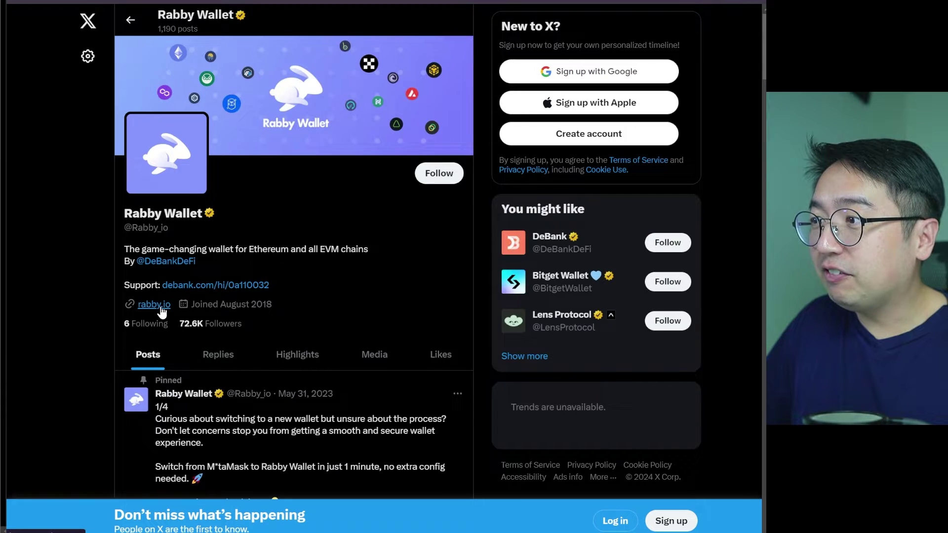
click(161, 307)
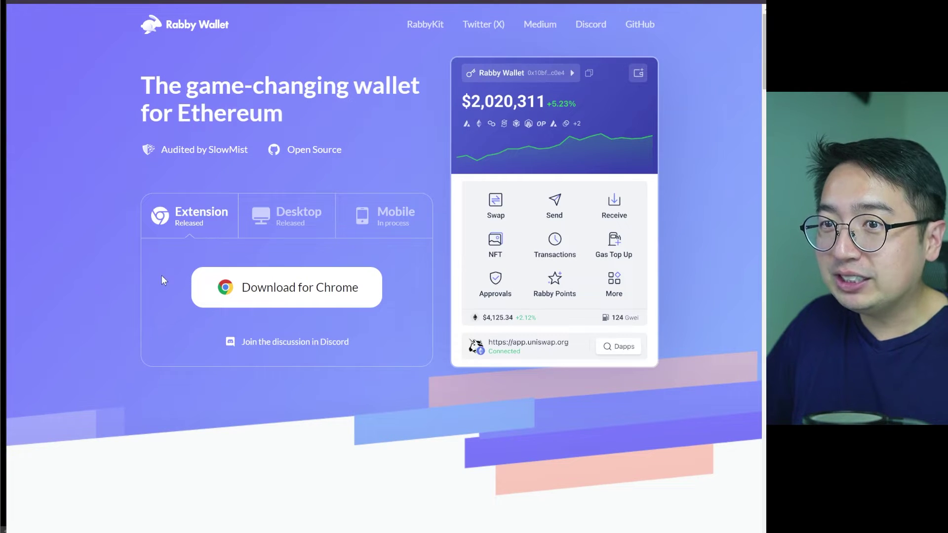
click(255, 296)
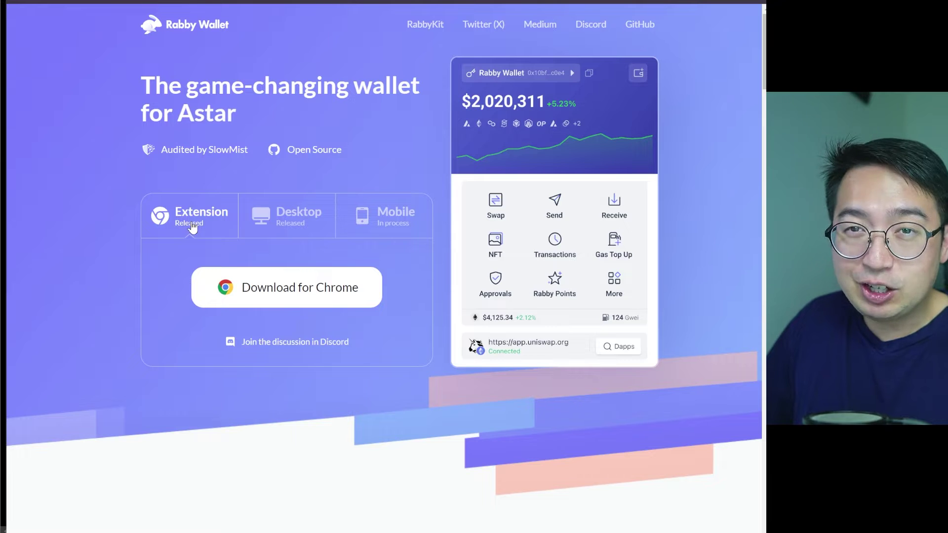
click(286, 216)
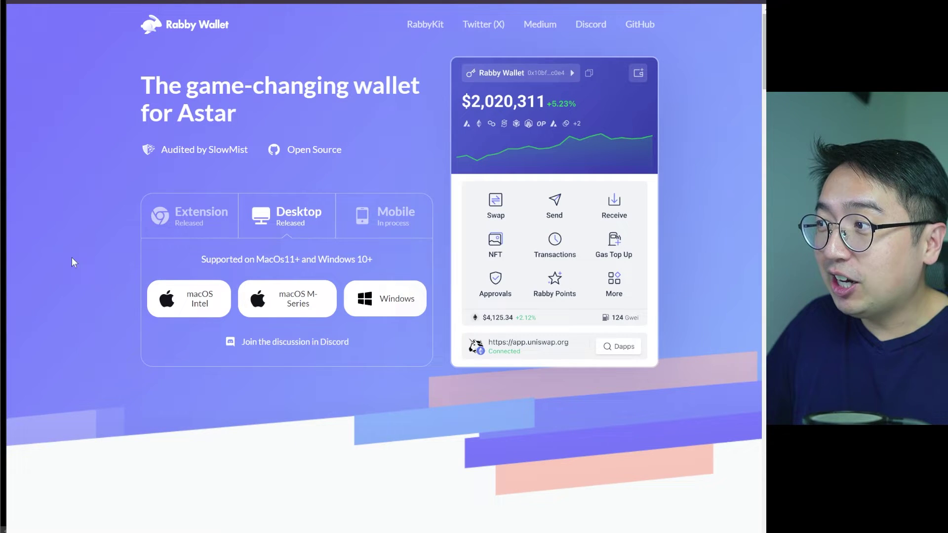
click(395, 236)
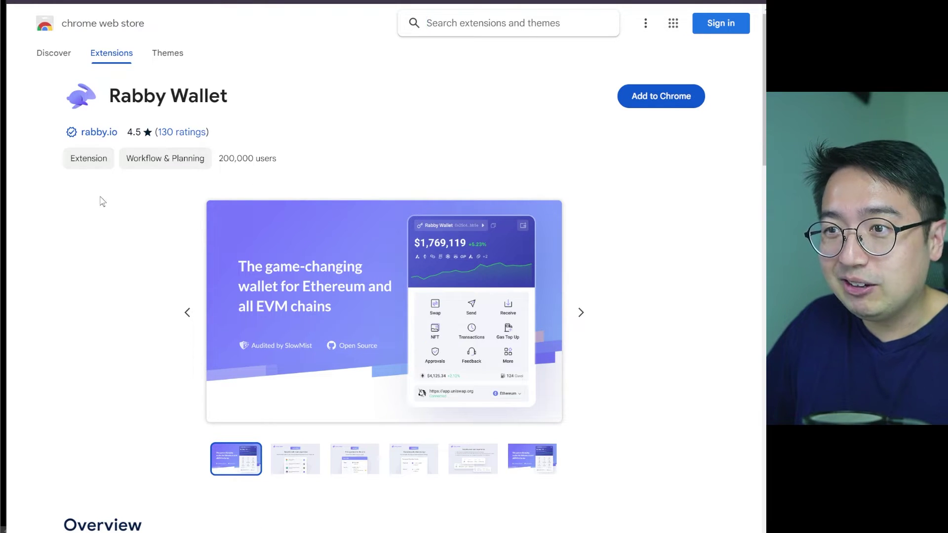
- Add the Rabby Wallet extension to Chrome and pin it to the toolbar
click(652, 99)
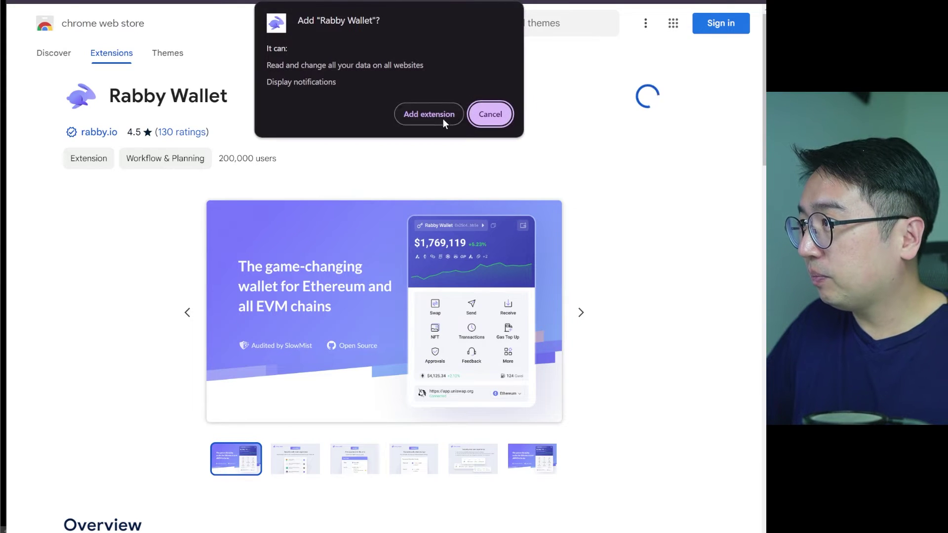
click(423, 117)
click(662, 13)
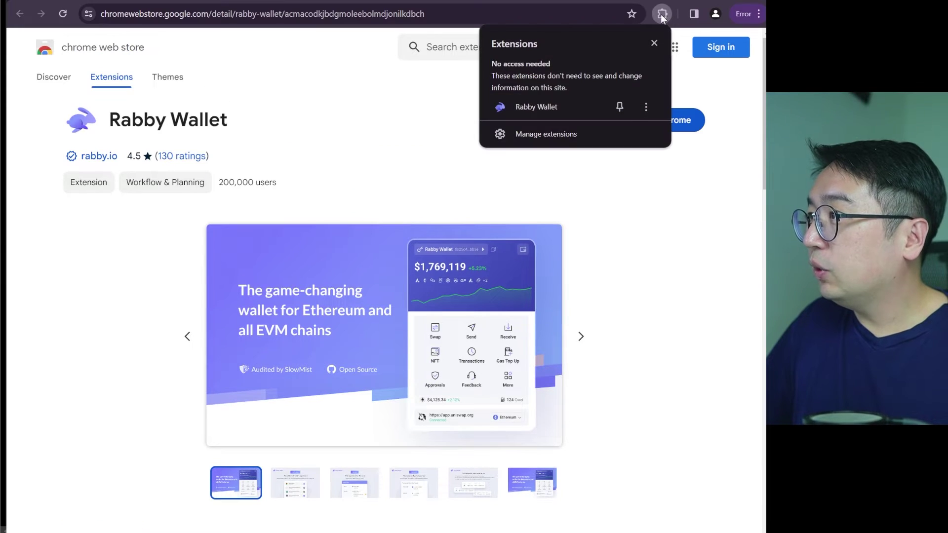
click(618, 105)
click(368, 94)
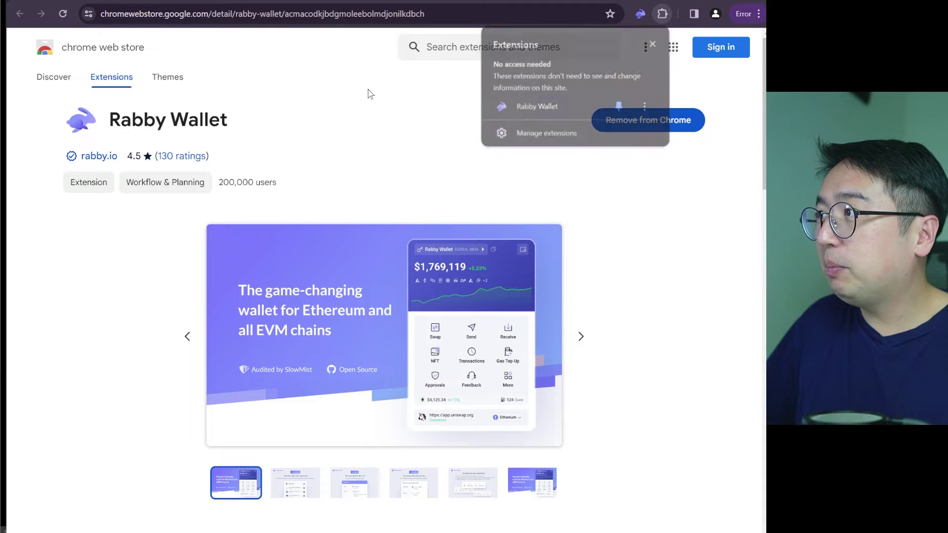
- Search the Web Store for 'metamask' and add the MetaMask extension to Chrome
click(458, 49)
text(metamask)
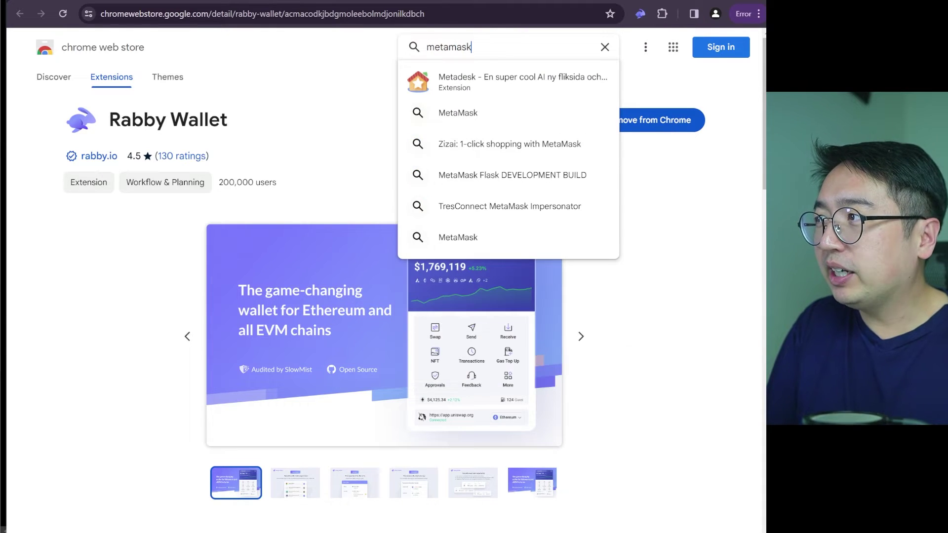
key(Return)
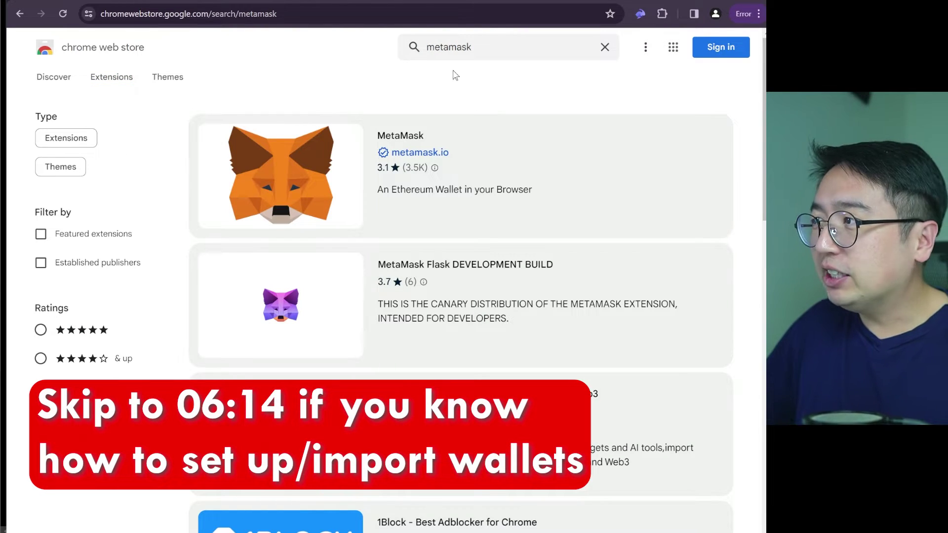
click(360, 199)
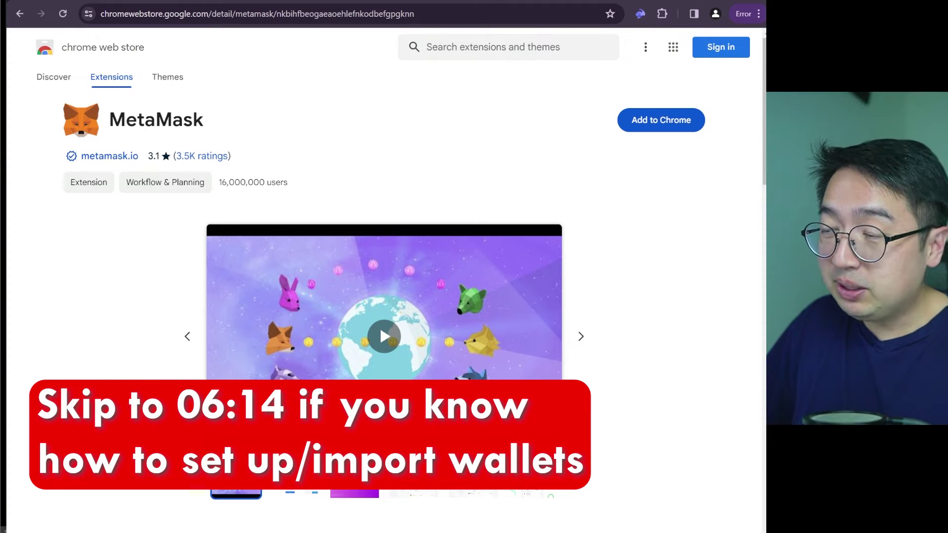
click(666, 120)
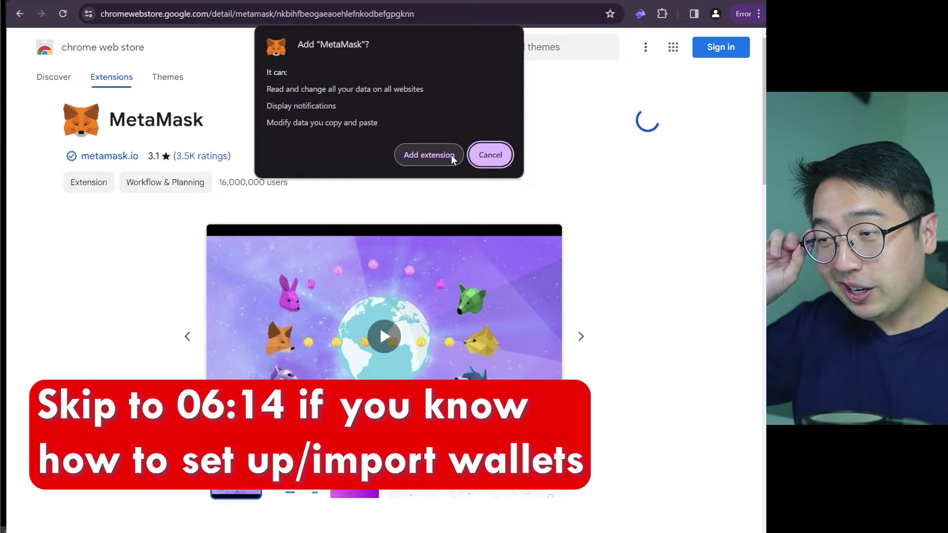
click(429, 155)
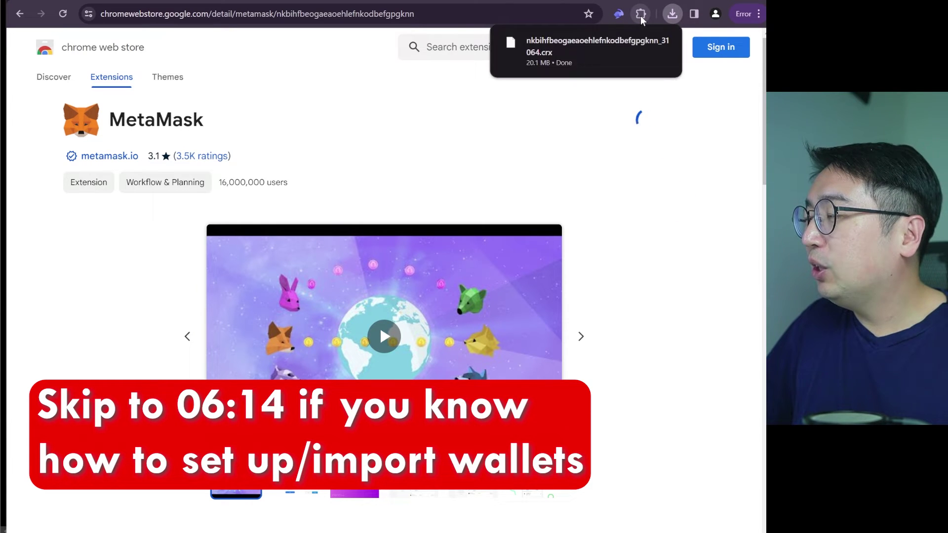
click(641, 15)
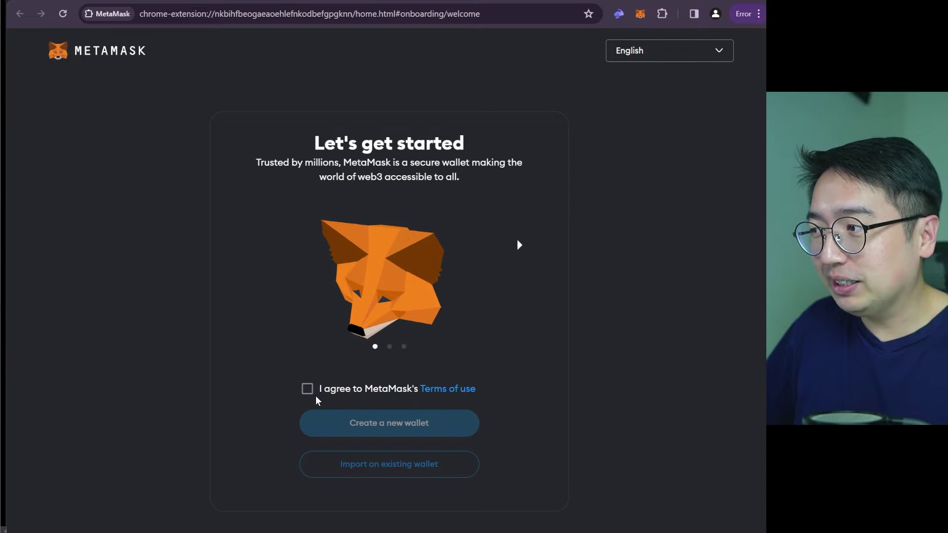
- Accept MetaMask's terms and create a new wallet with a password
click(315, 391)
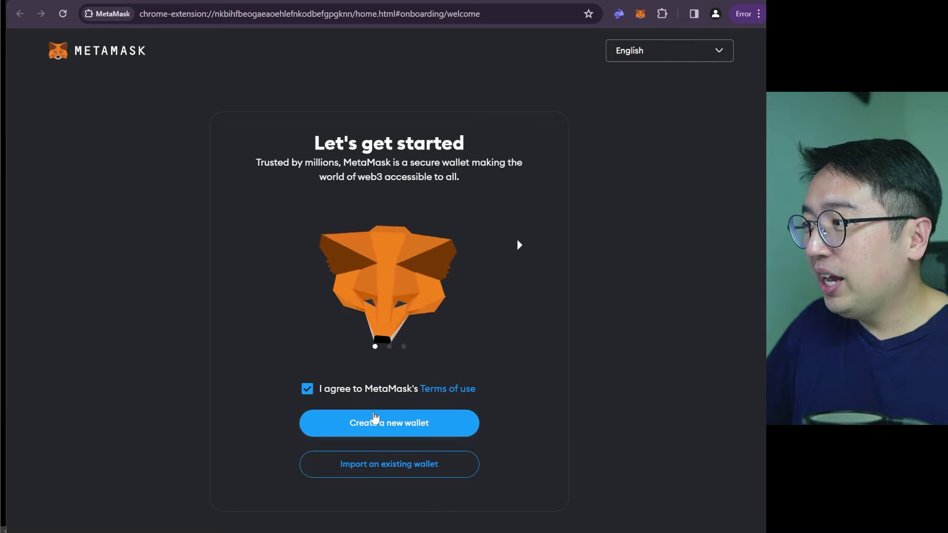
click(365, 430)
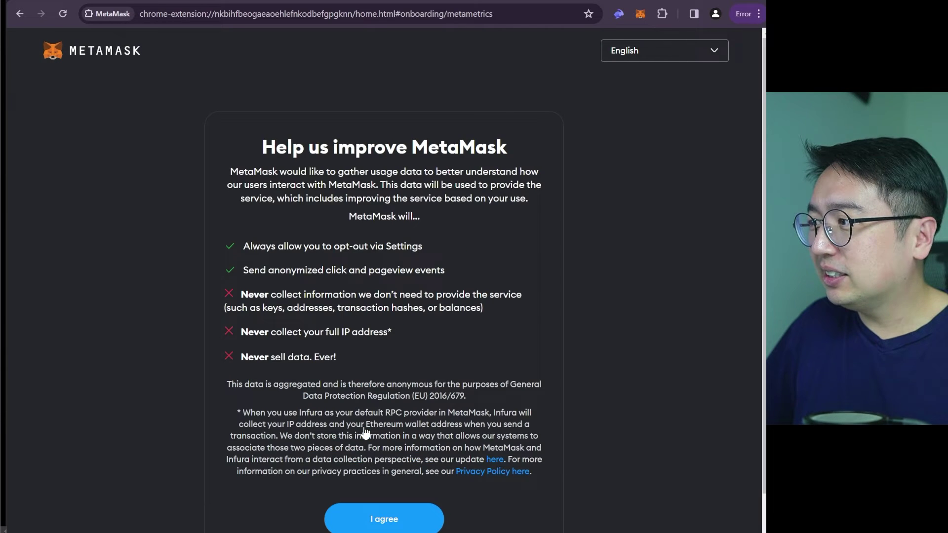
scroll(368, 456, down, 2)
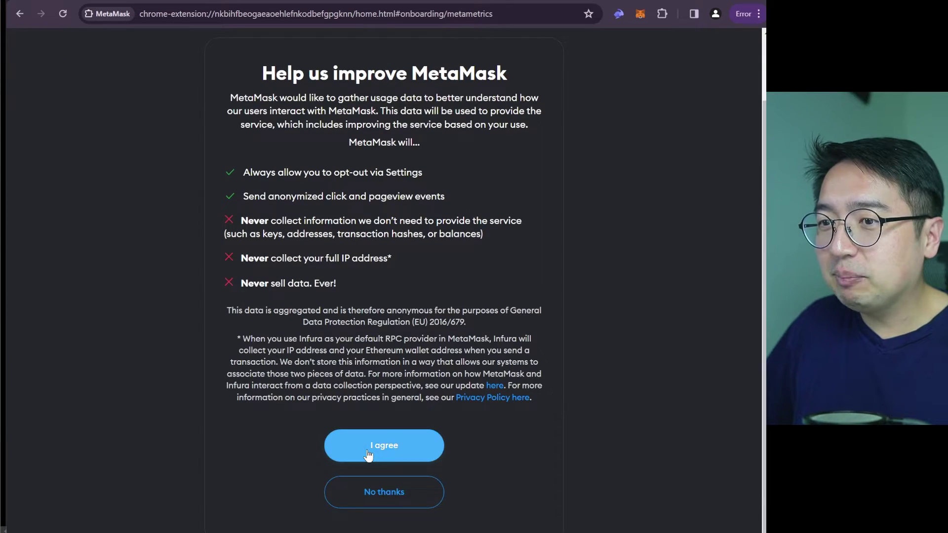
click(368, 453)
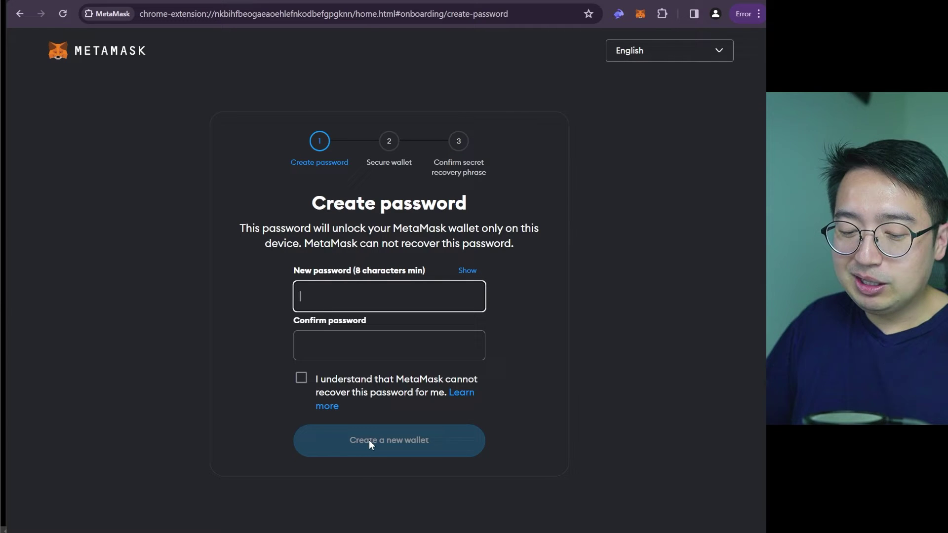
key(ctrl+v)
key(Tab)
key(ctrl+v)
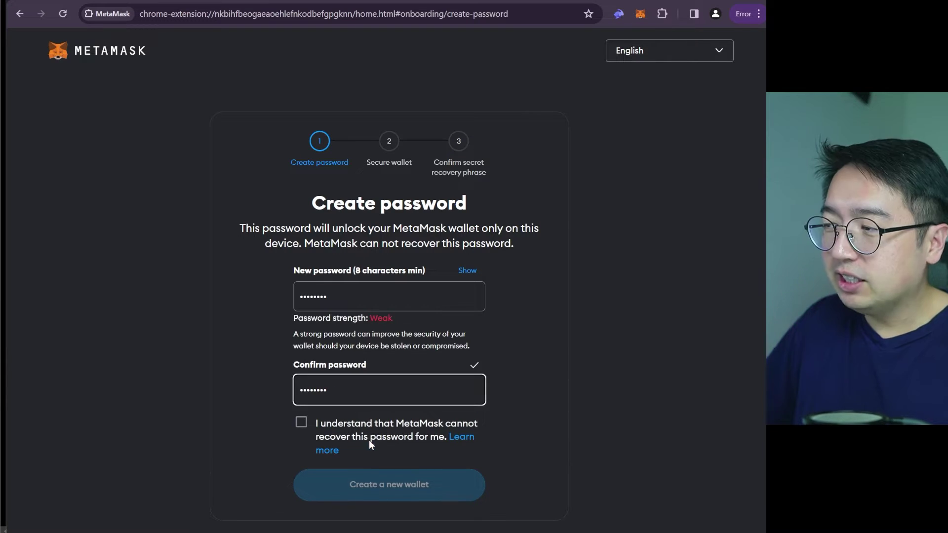
click(333, 437)
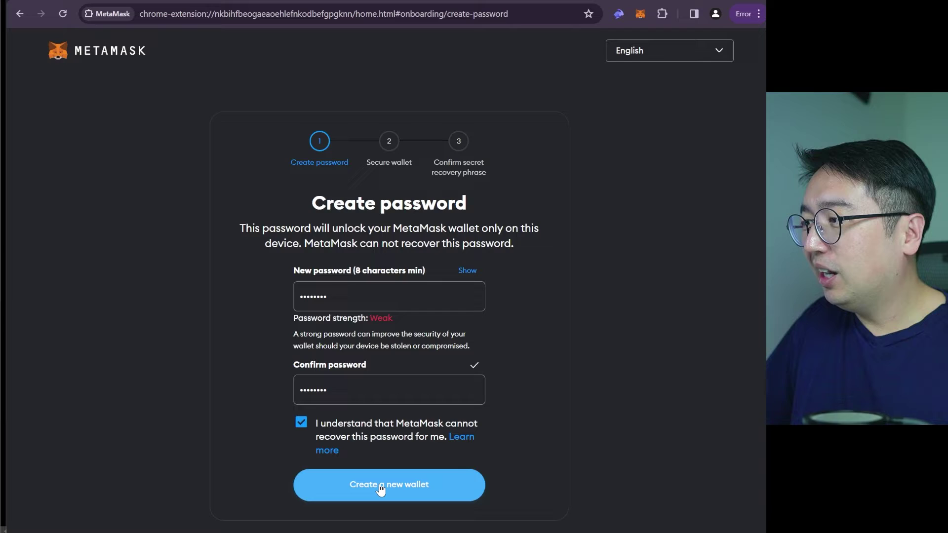
click(380, 488)
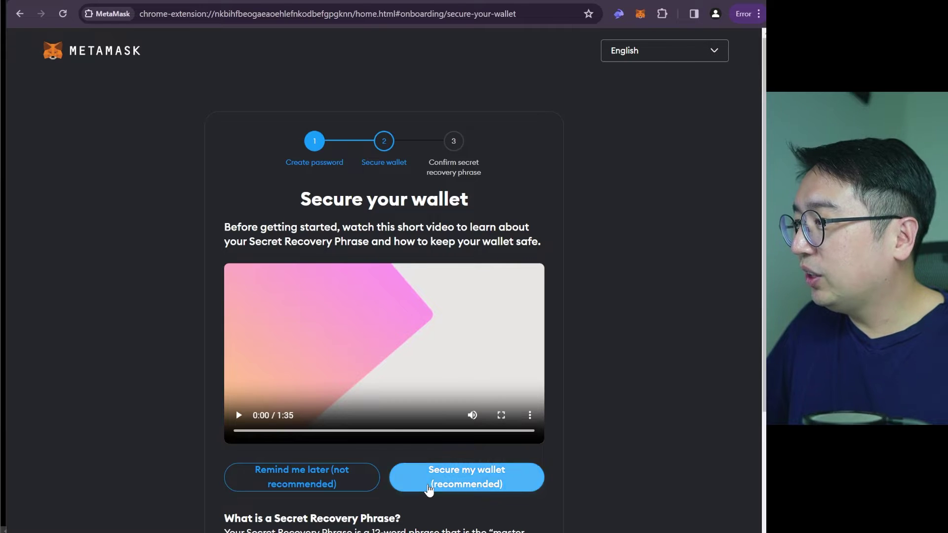
- Reveal the secret recovery phrase, copy it, and paste it into a text note
click(428, 488)
scroll(420, 464, down, 1)
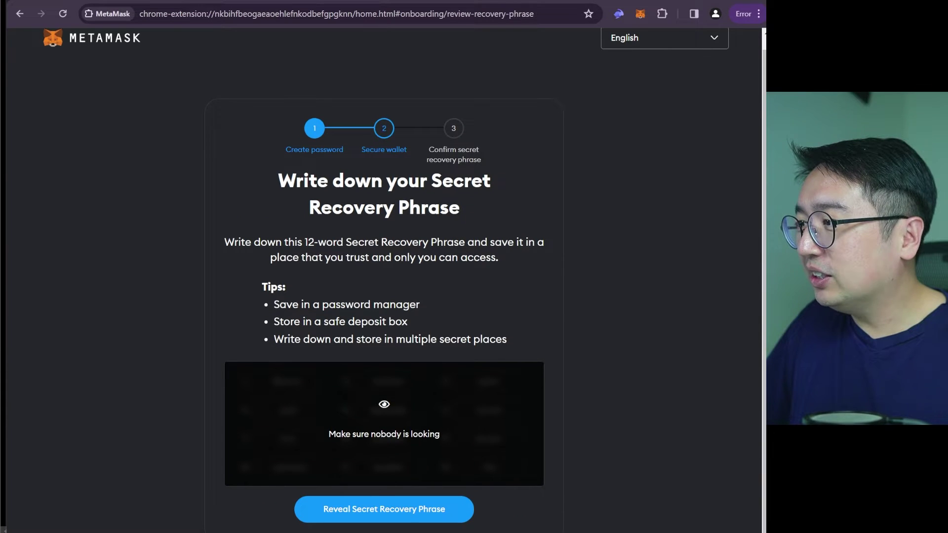
click(370, 514)
scroll(368, 506, down, 1)
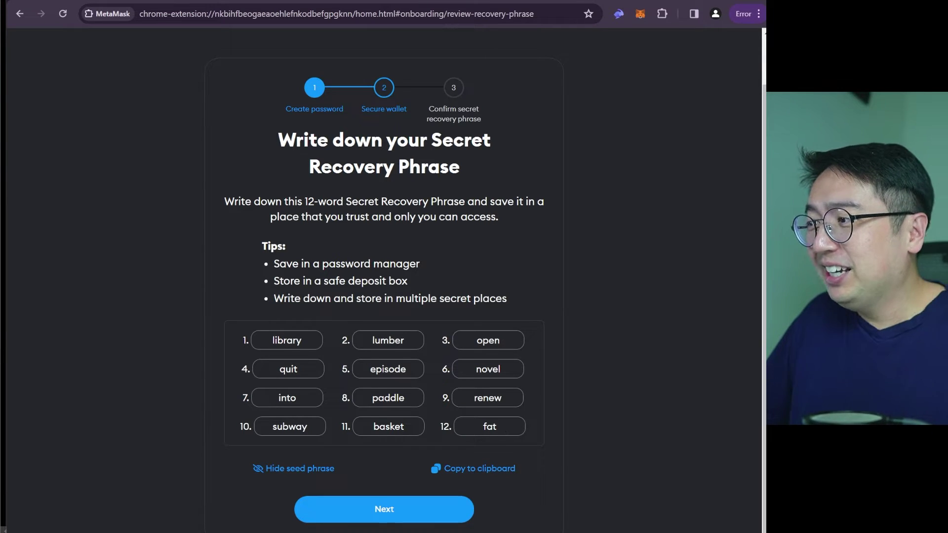
click(478, 469)
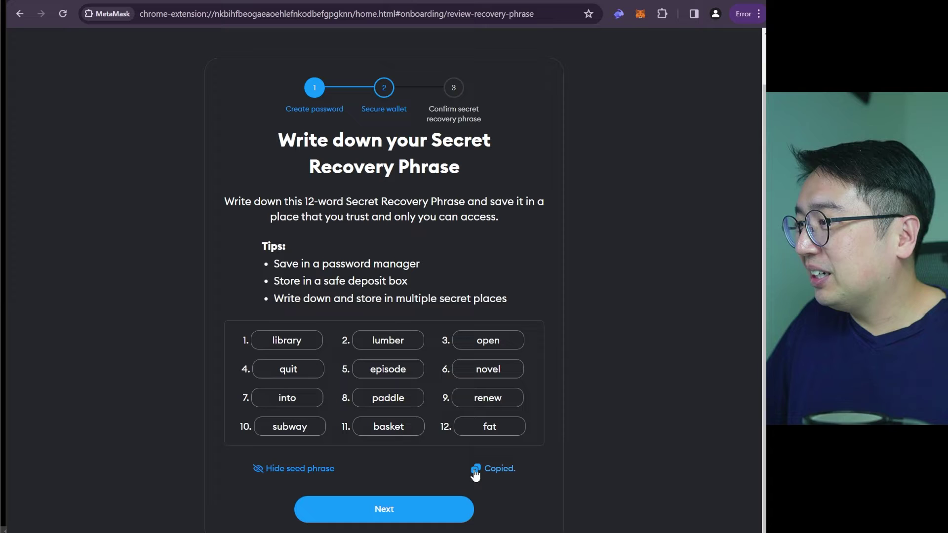
click(380, 516)
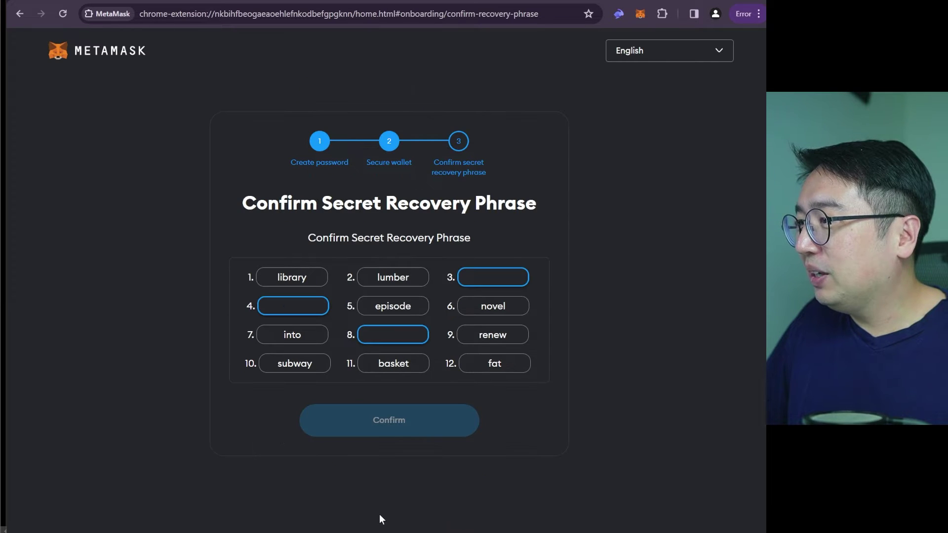
key(alt+Tab)
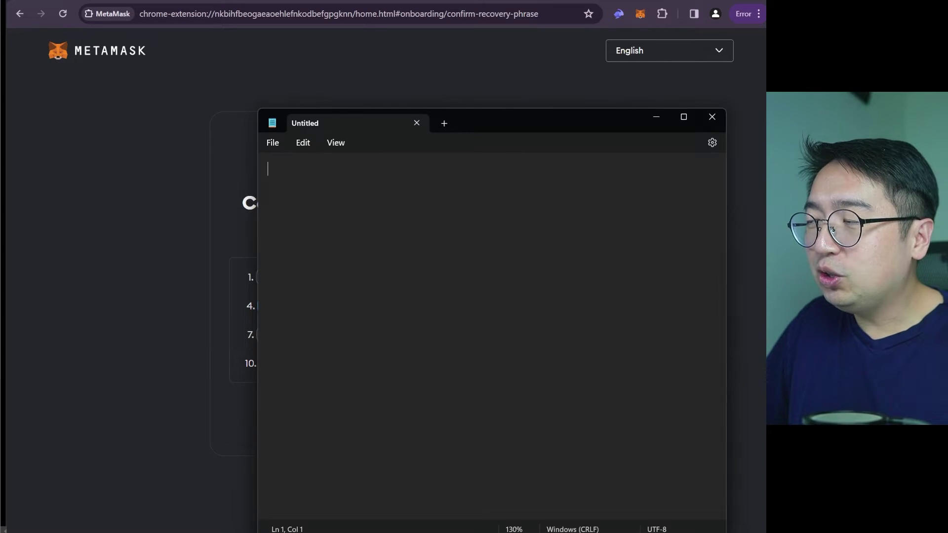
key(ctrl+v)
drag(478, 125, 307, 417)
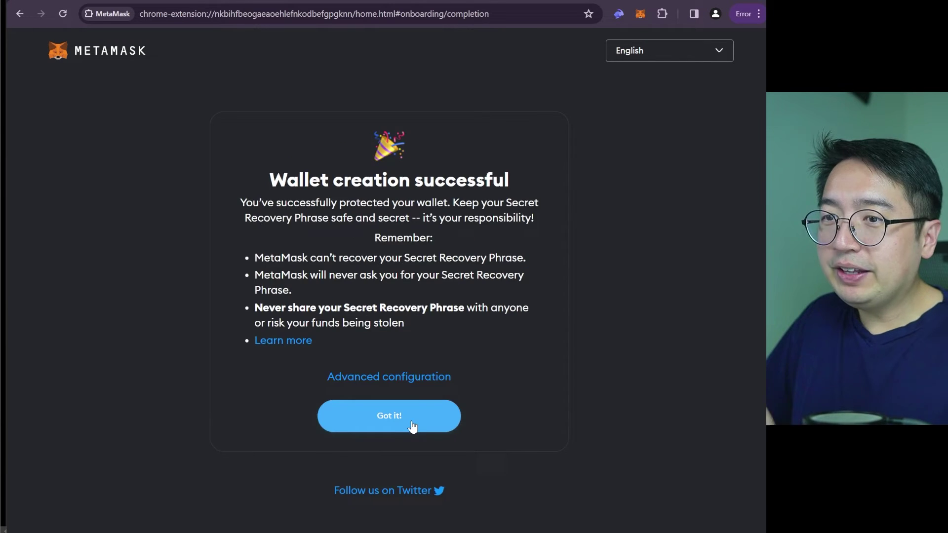
- Finish onboarding and close What's new to reach Account 1 holding 0 ETH
click(411, 420)
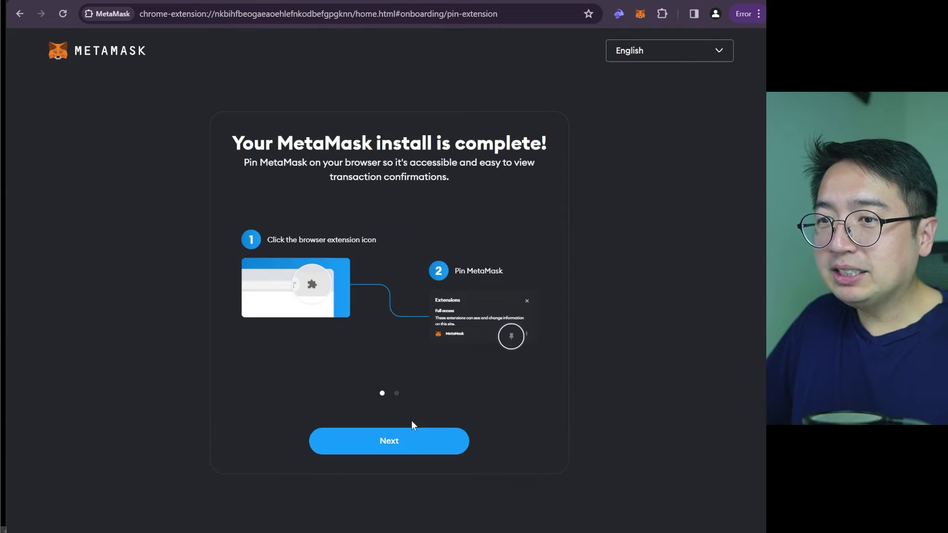
click(399, 449)
click(400, 443)
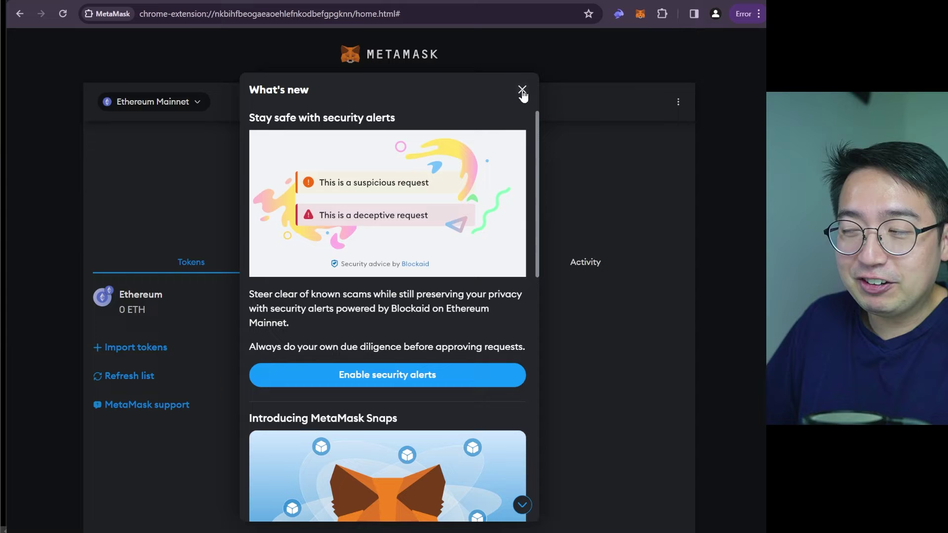
click(523, 92)
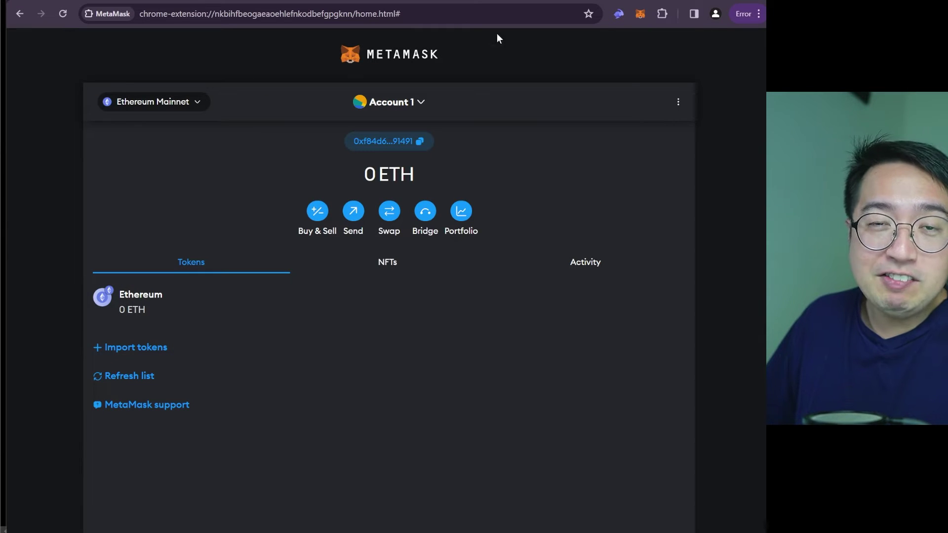
right_click(456, 29)
click(327, 305)
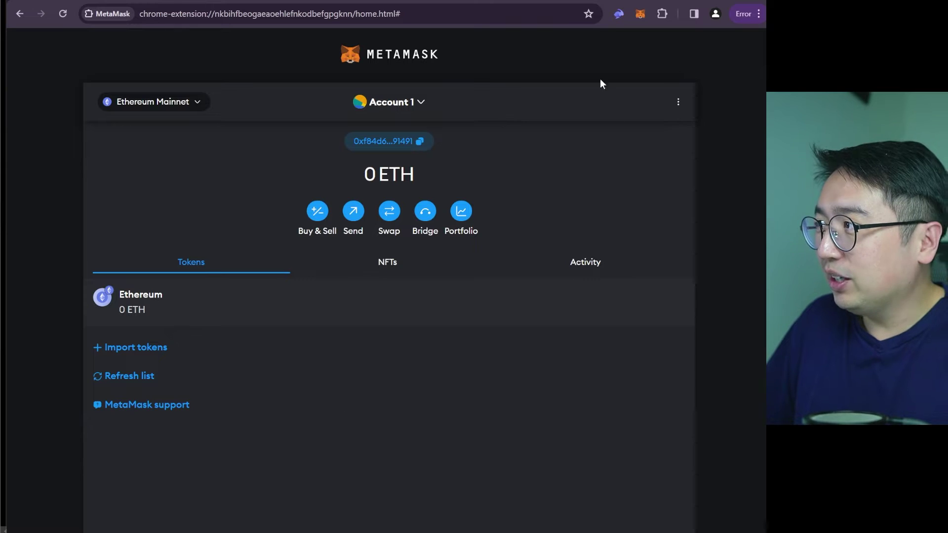
- Start Rabby setup, choose Import My MetaMask Account, set a password, and pick Import Seed Phrase
click(618, 15)
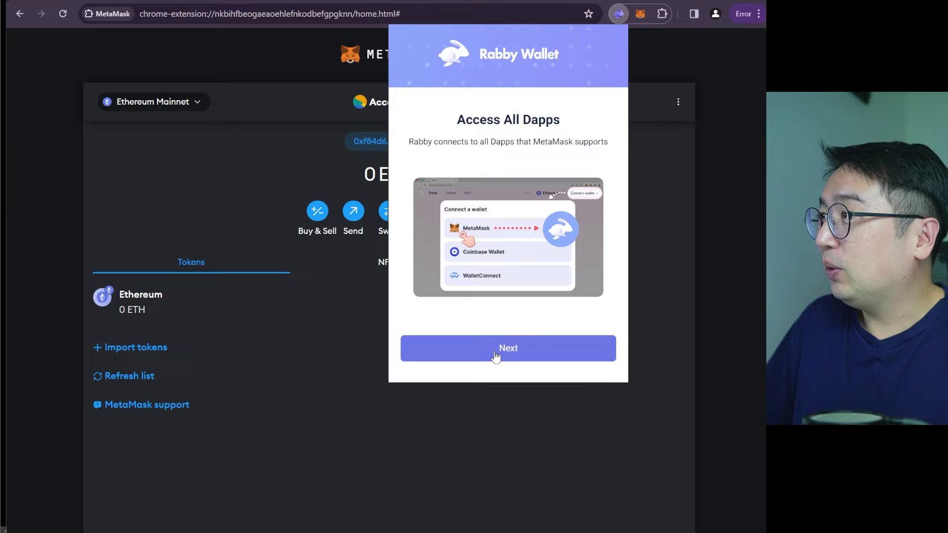
click(496, 356)
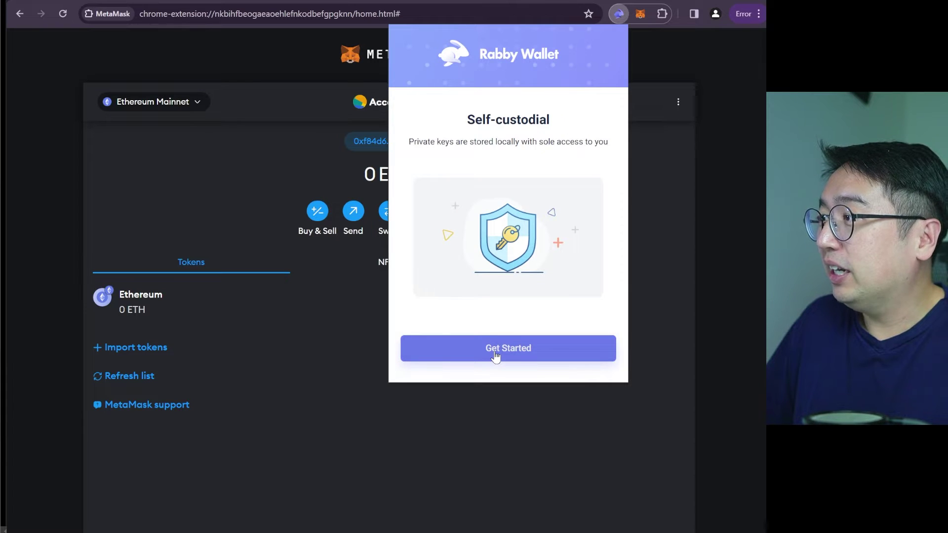
click(495, 349)
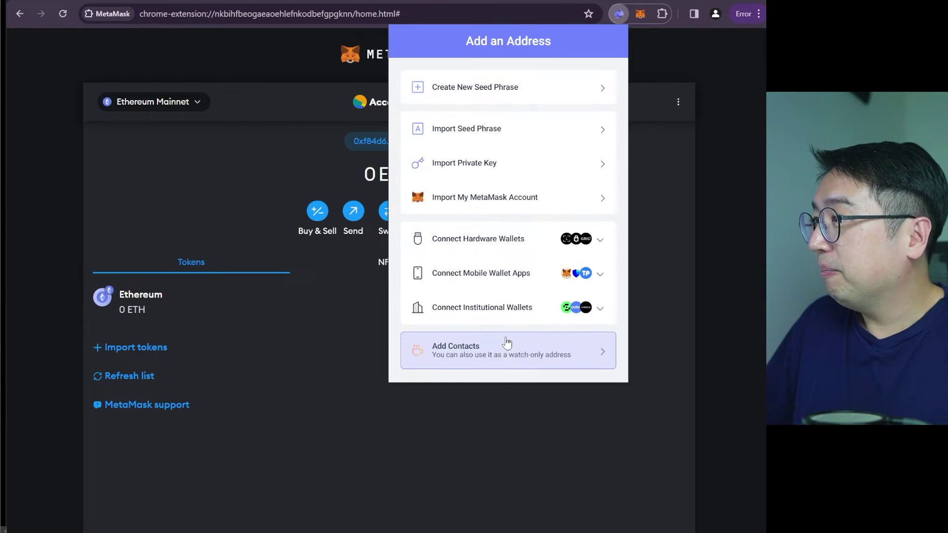
click(464, 203)
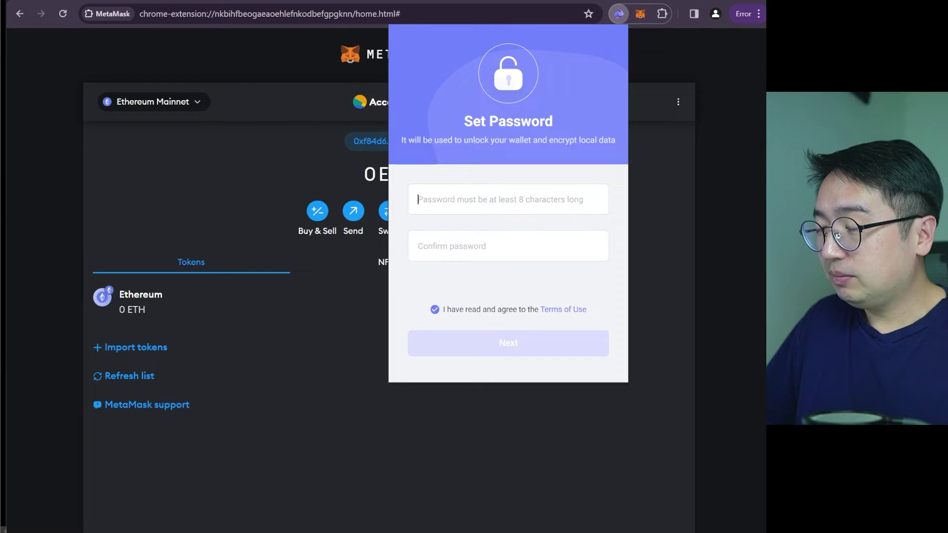
text(•••)
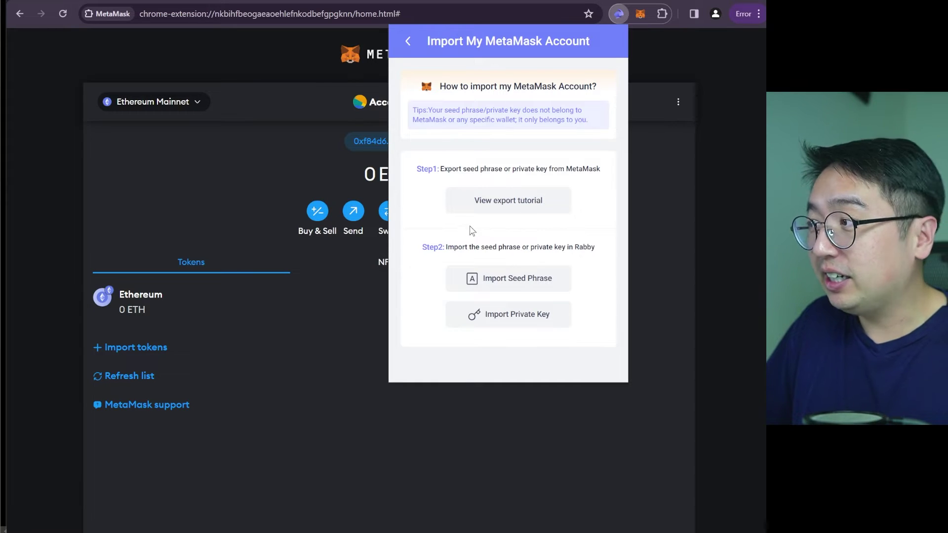
click(512, 281)
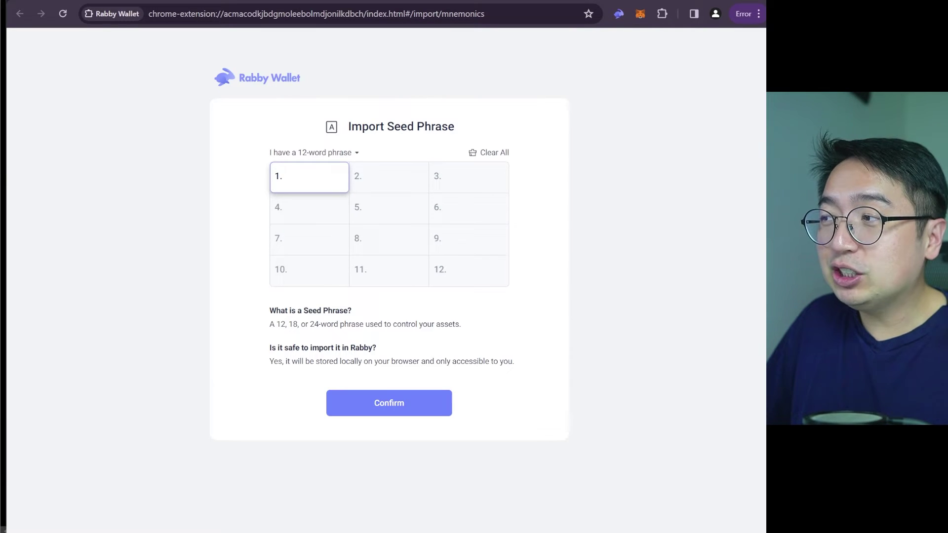
- Copy the recovery phrase from the note into Rabby's 12 word fields, then return to MetaMask
key(alt+Tab)
key(ctrl+a)
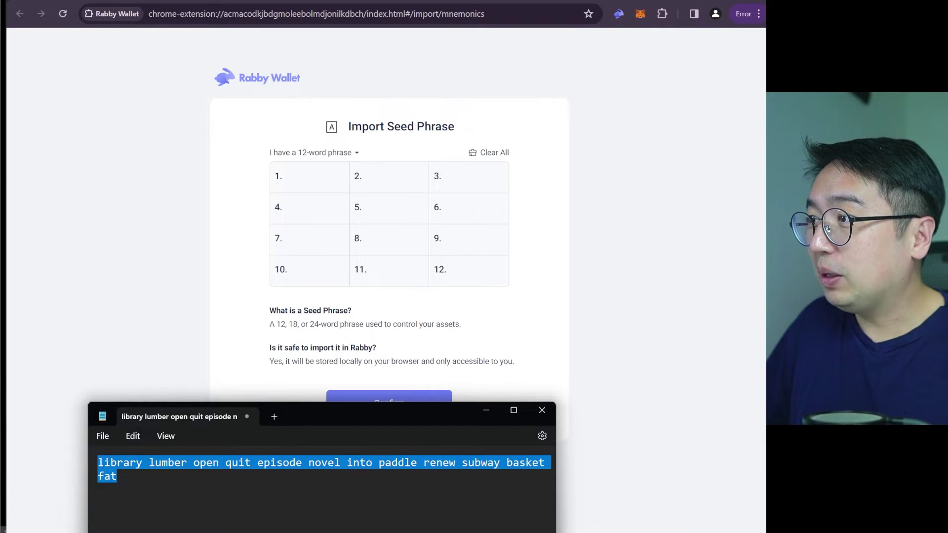
key(ctrl+c)
key(alt+Tab)
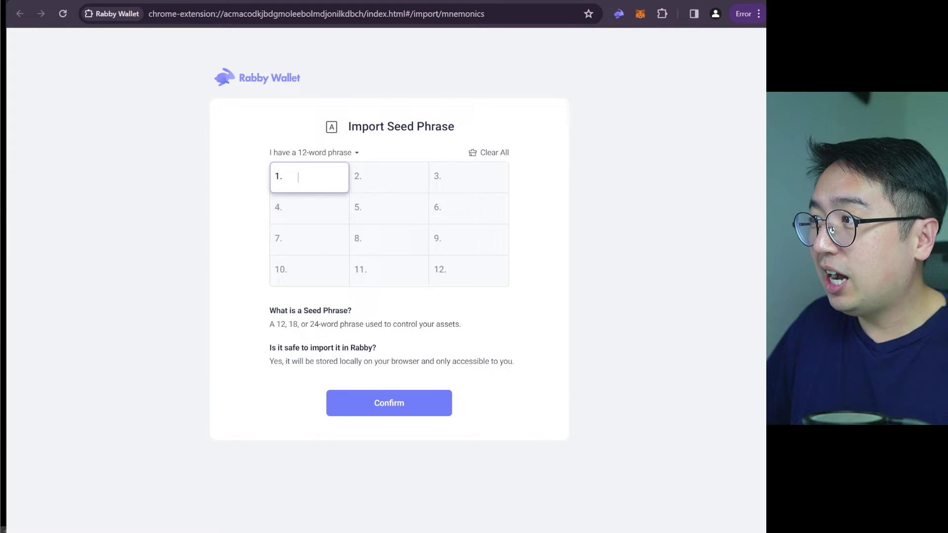
key(ctrl+v)
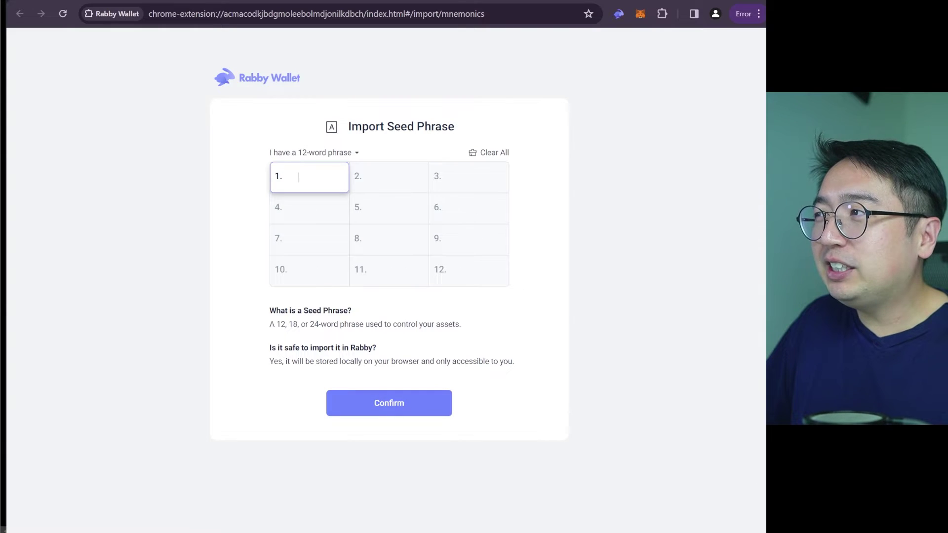
key(alt+Tab)
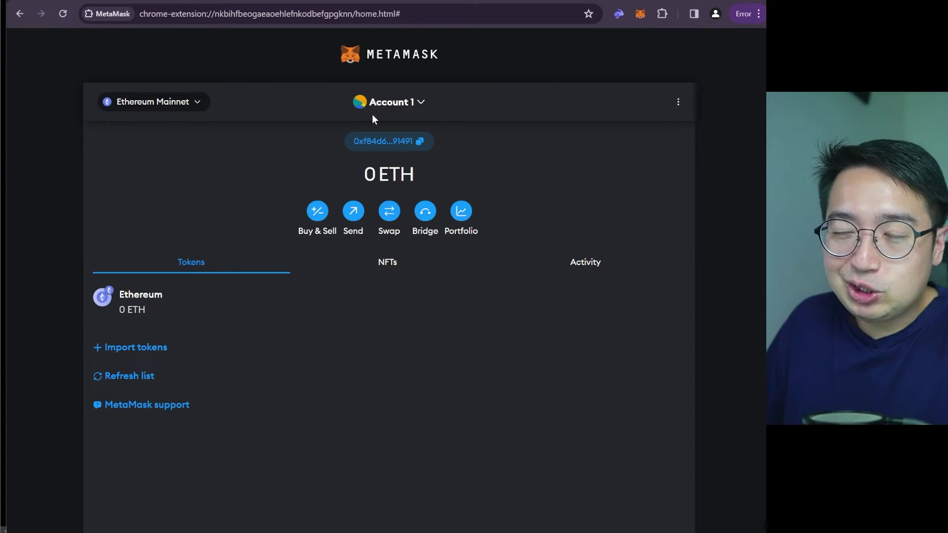
- Open Account 1's details in MetaMask and reveal its private key using the wallet password
click(400, 102)
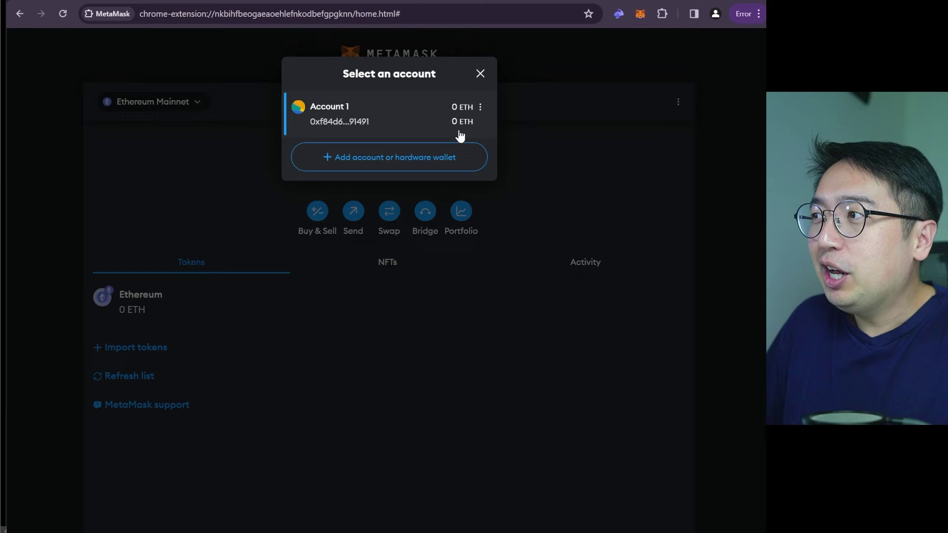
click(524, 94)
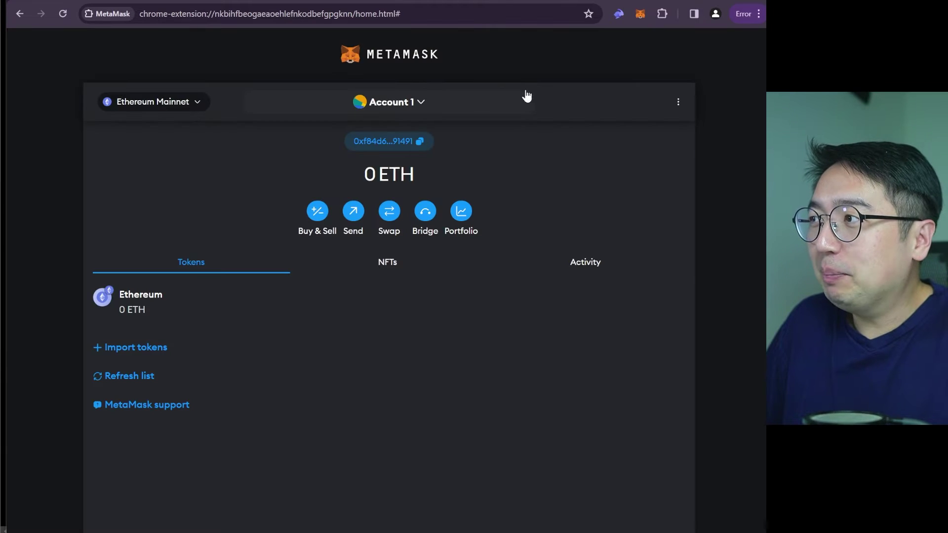
click(389, 103)
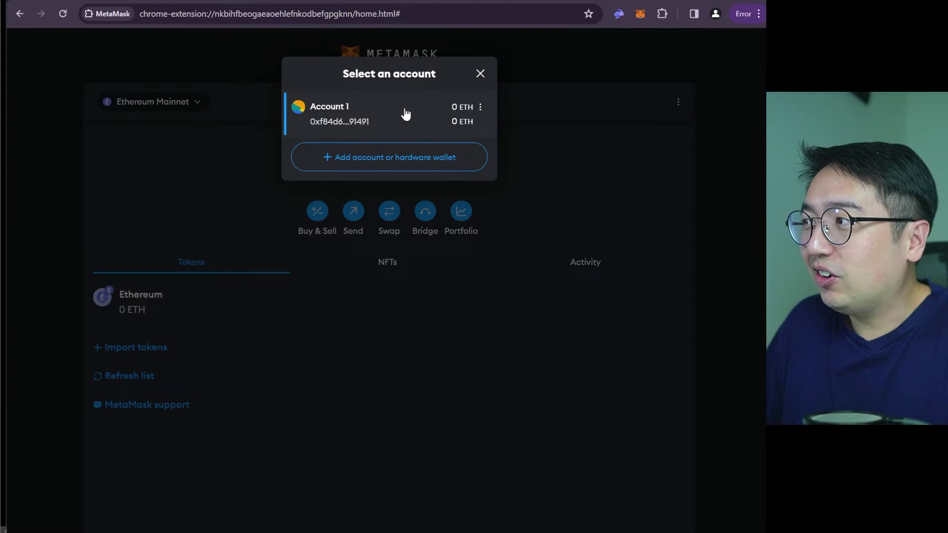
click(481, 109)
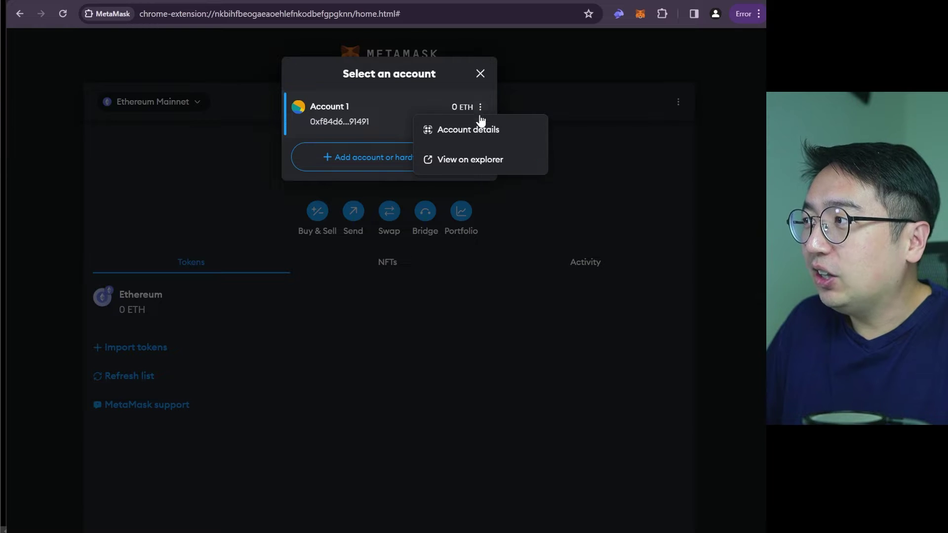
click(478, 133)
click(413, 294)
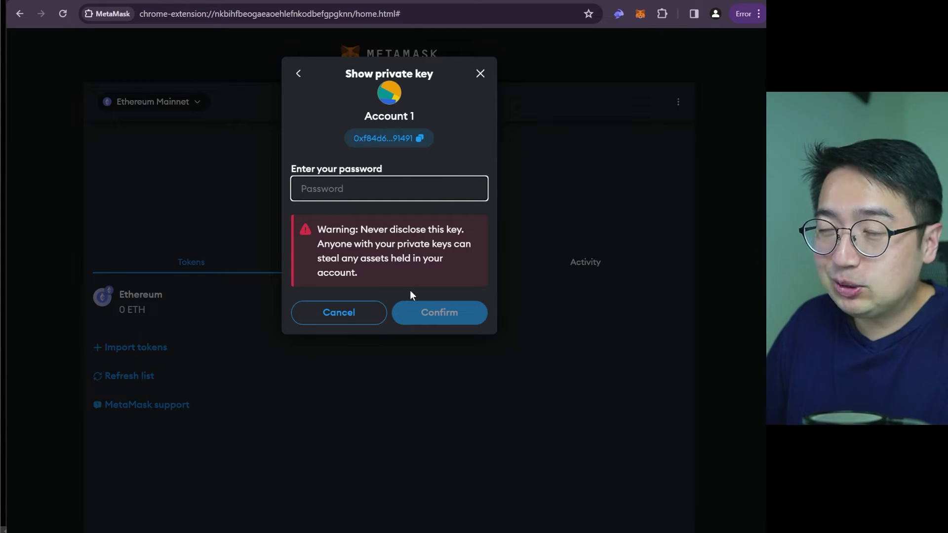
text(••••••••)
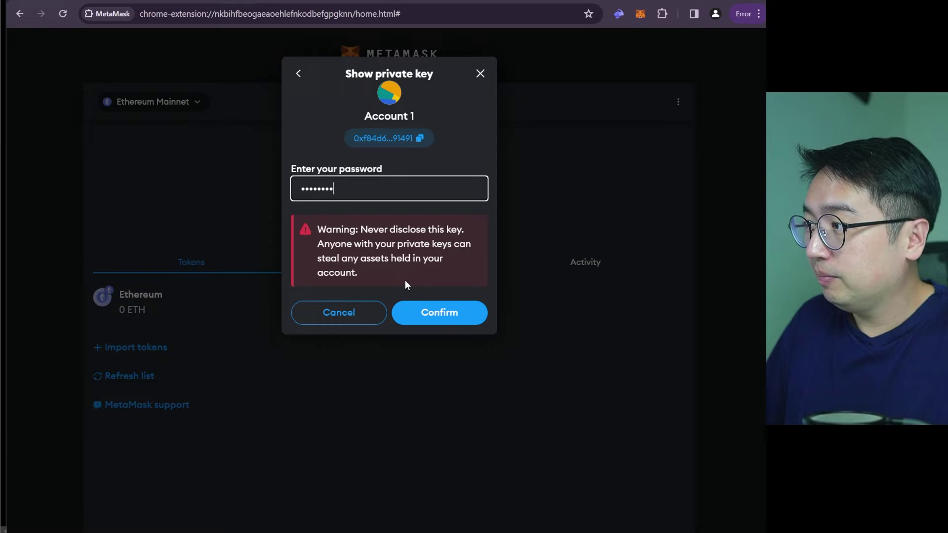
click(426, 322)
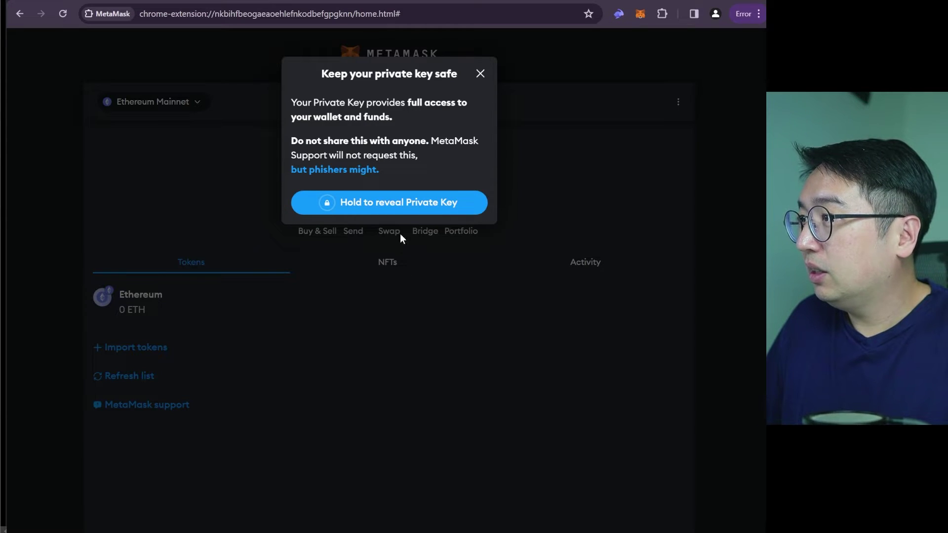
drag(402, 212, 403, 211)
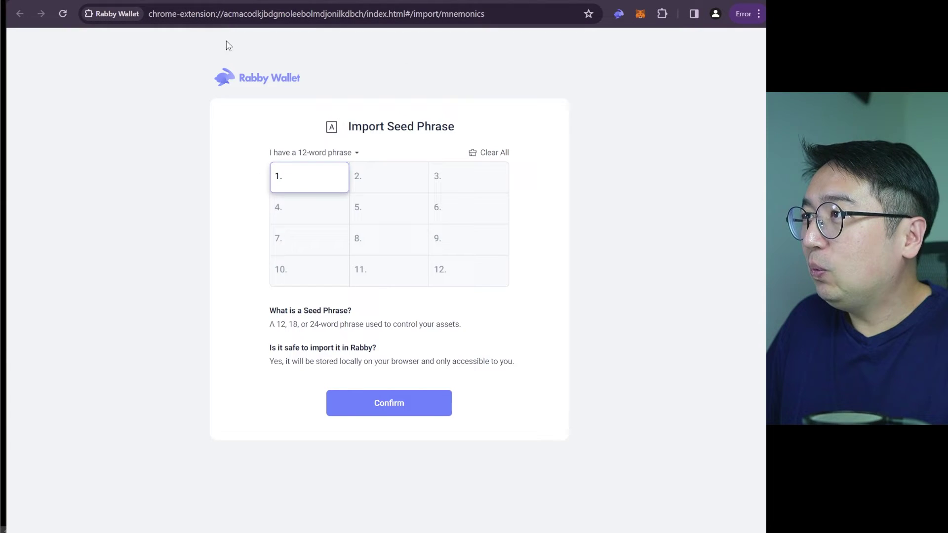
click(253, 78)
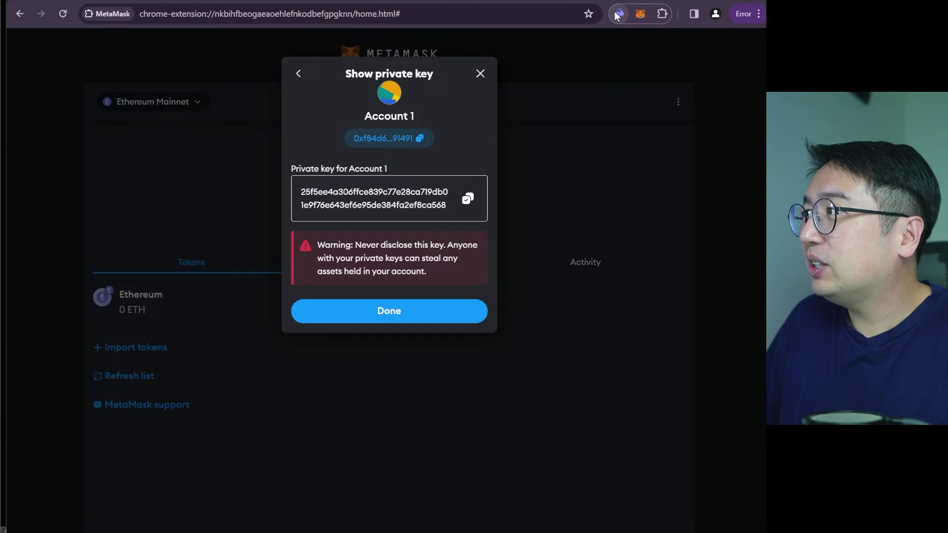
- Import MetaMask's private key into Rabby, renaming 'Private Key 1' to 'Old metamask'
click(618, 14)
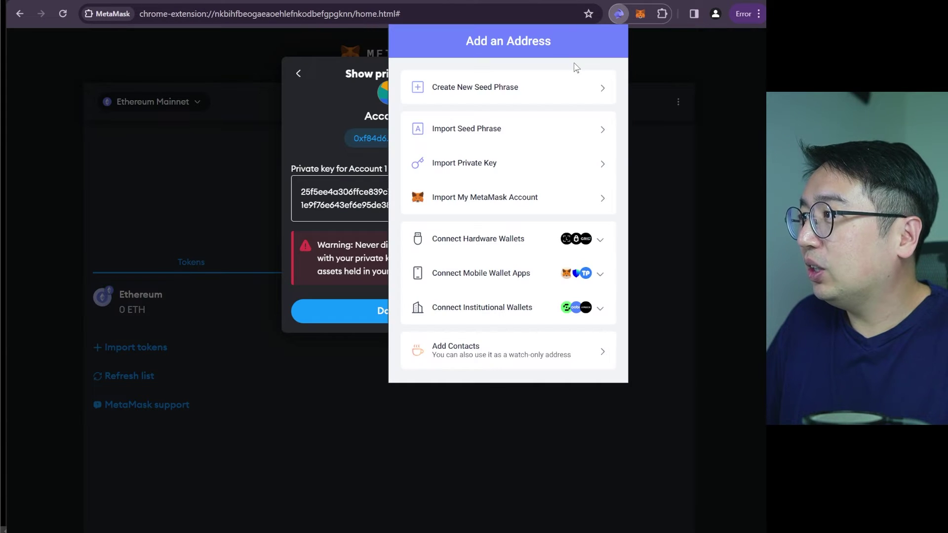
click(527, 171)
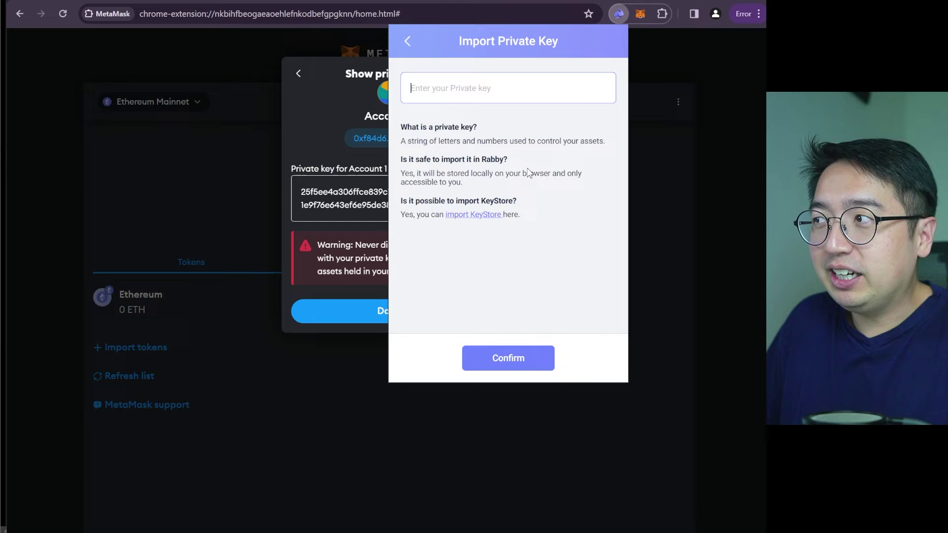
key(ctrl+v)
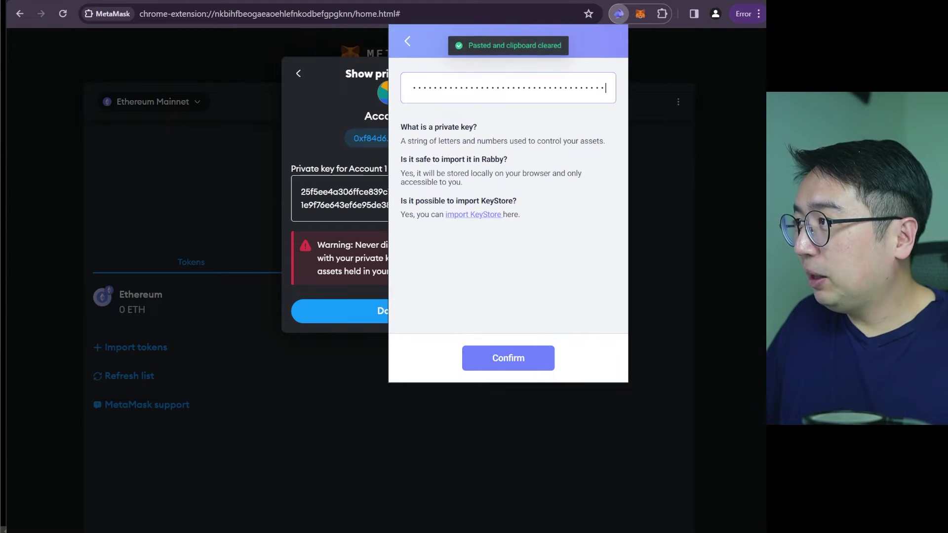
click(486, 363)
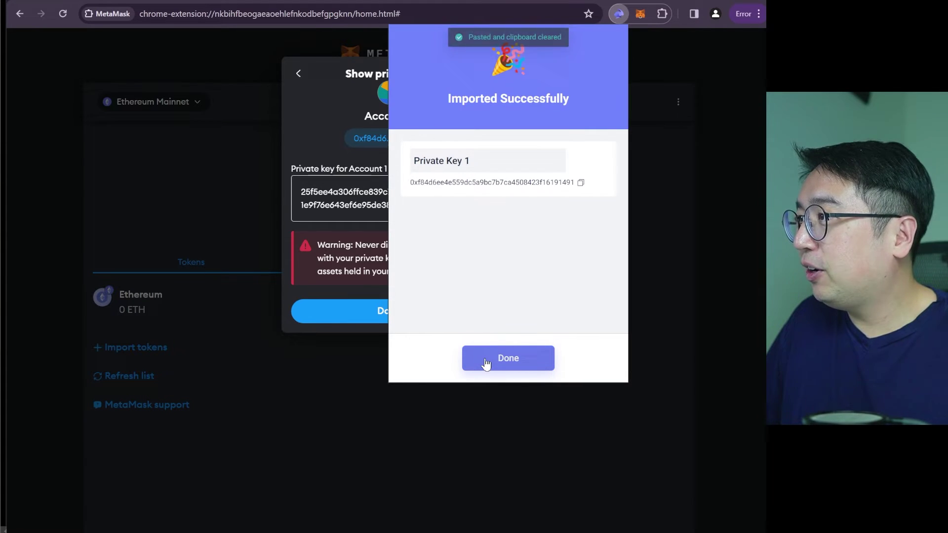
key(ctrl+a)
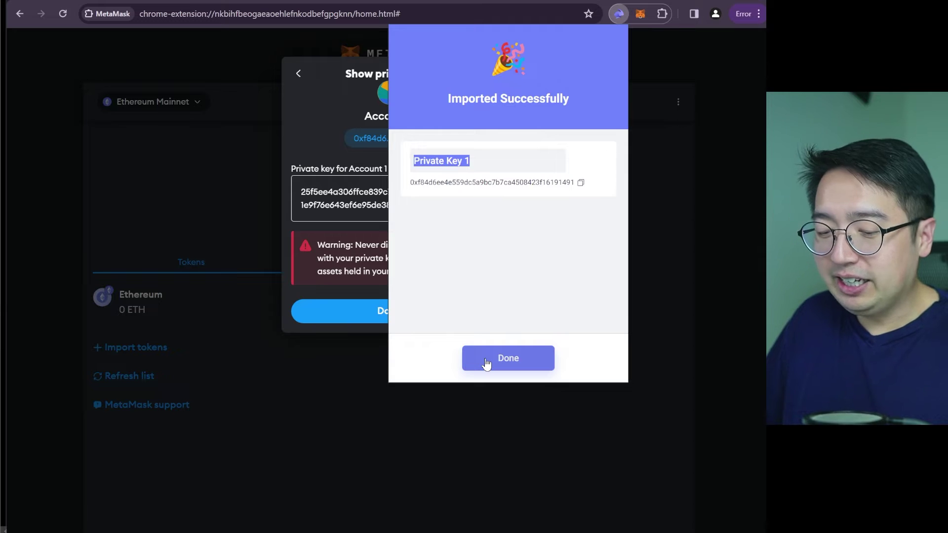
text(O)
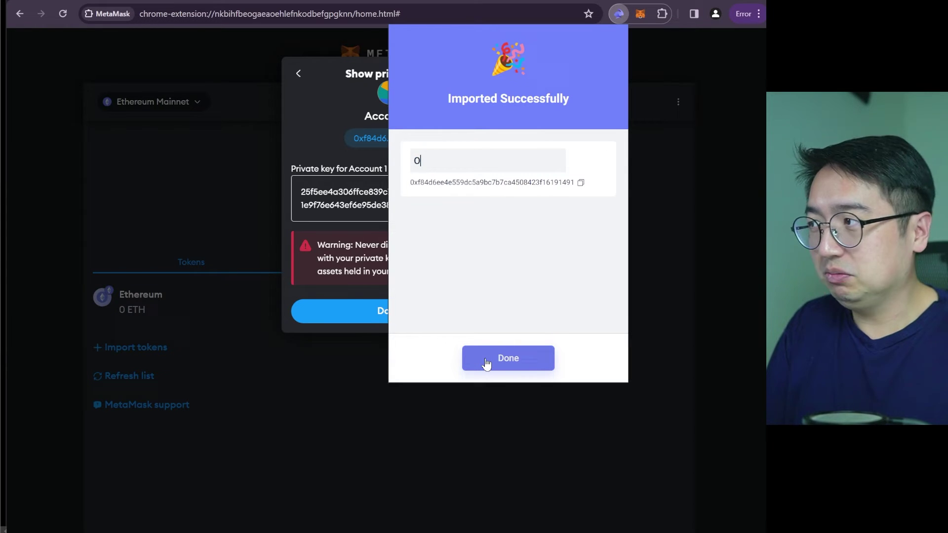
text(ld metamask)
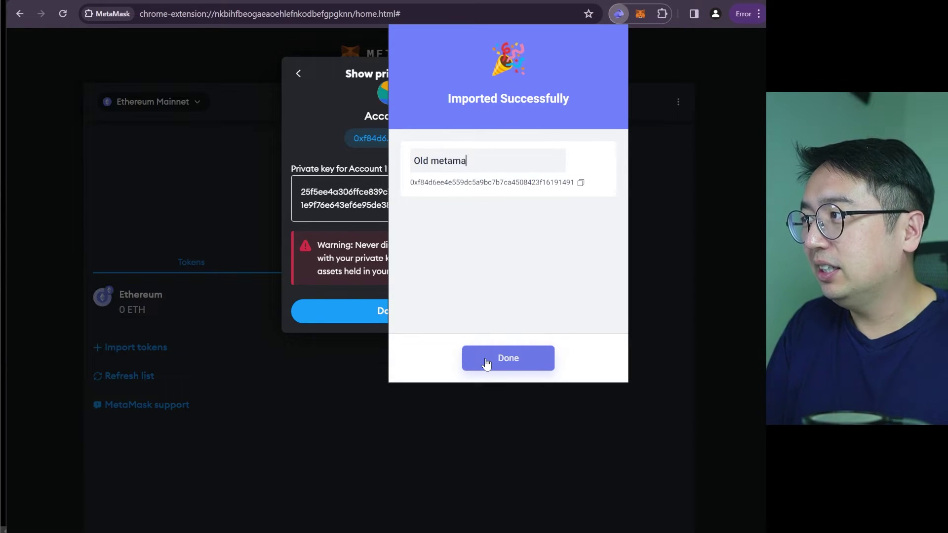
click(486, 363)
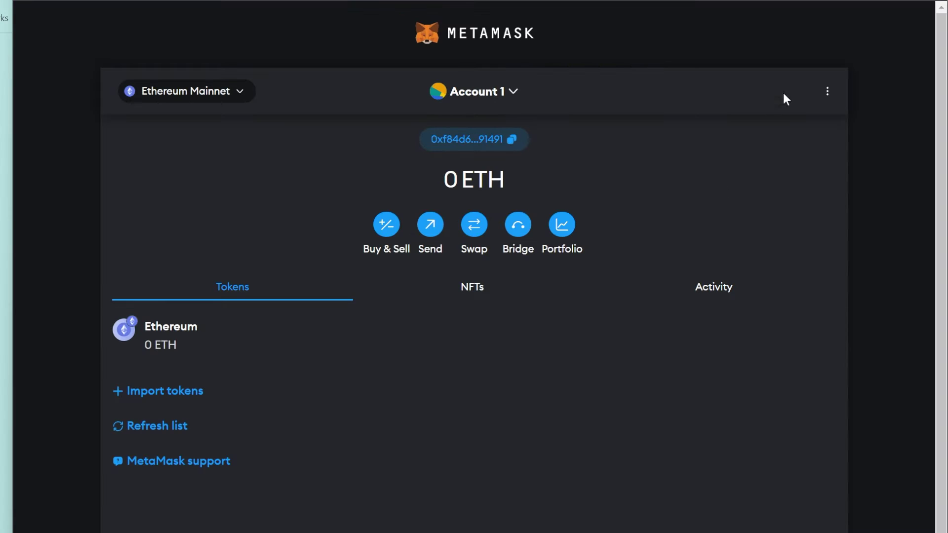
- Open MetaMask's Security & privacy settings and choose Reveal Secret Recovery Phrase
click(828, 94)
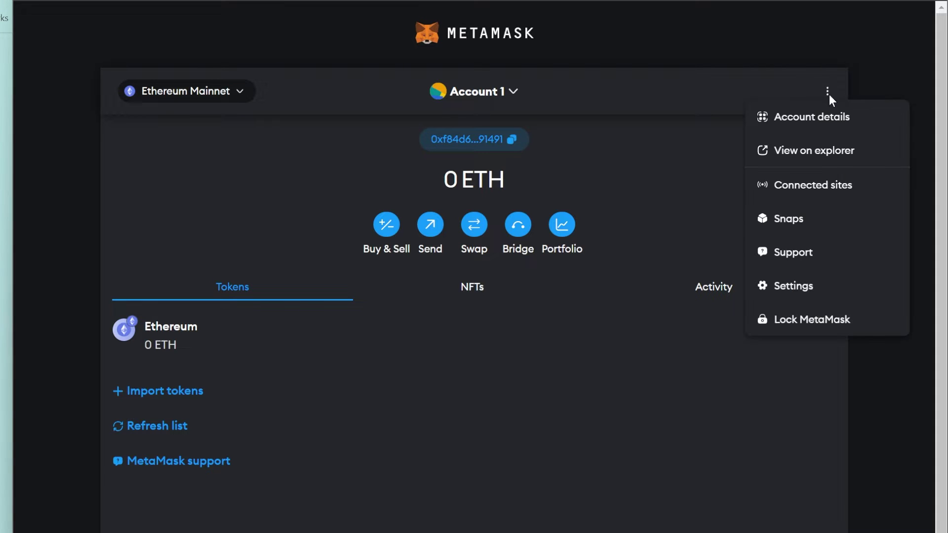
click(786, 291)
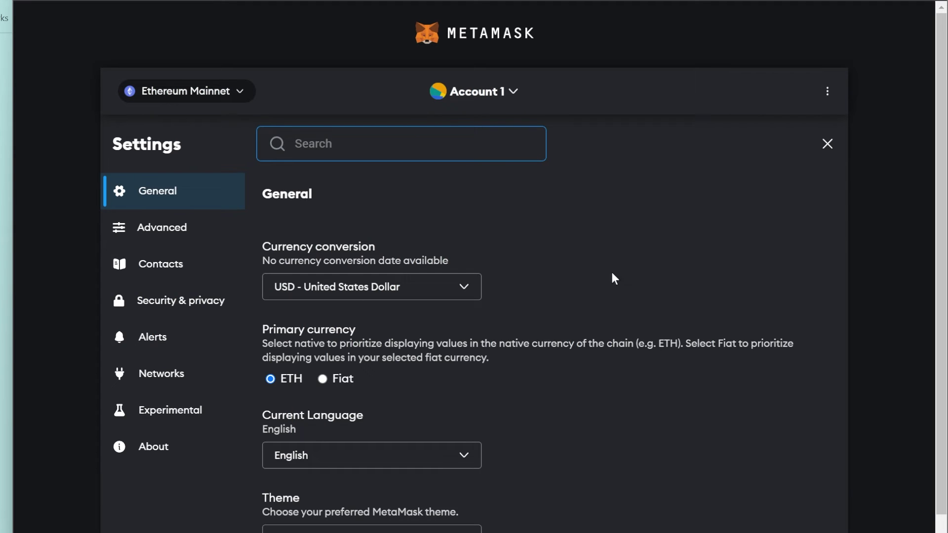
click(193, 309)
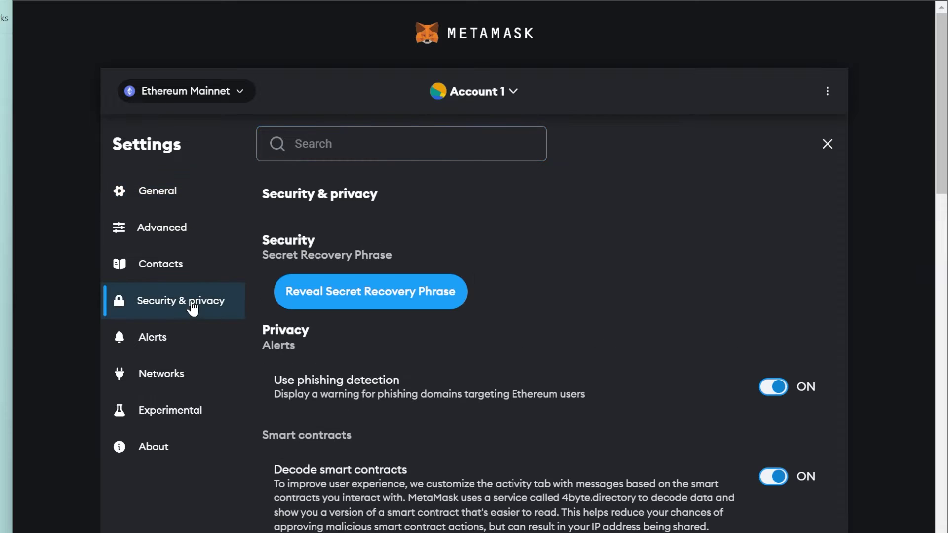
click(345, 303)
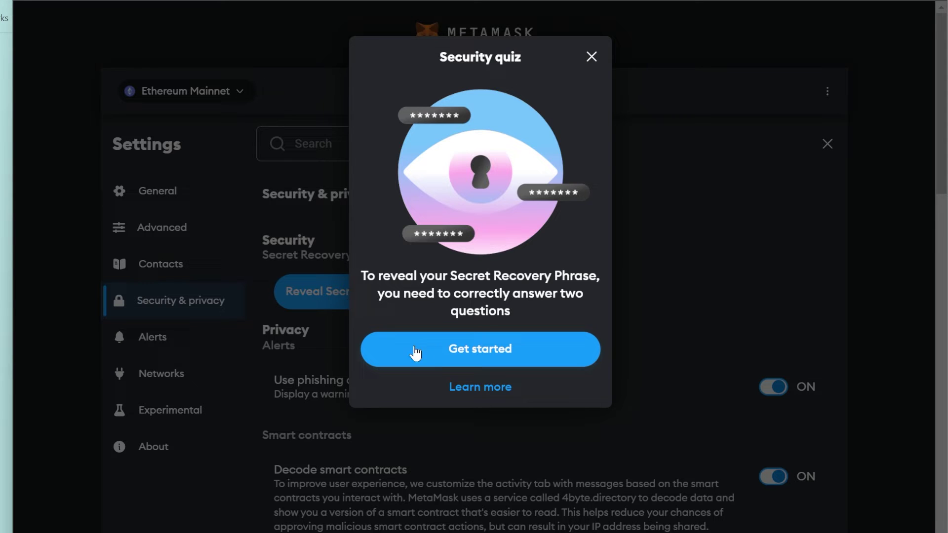
- Pass the quiz: MetaMask can't help recover the phrase, and the request is a scam
click(430, 358)
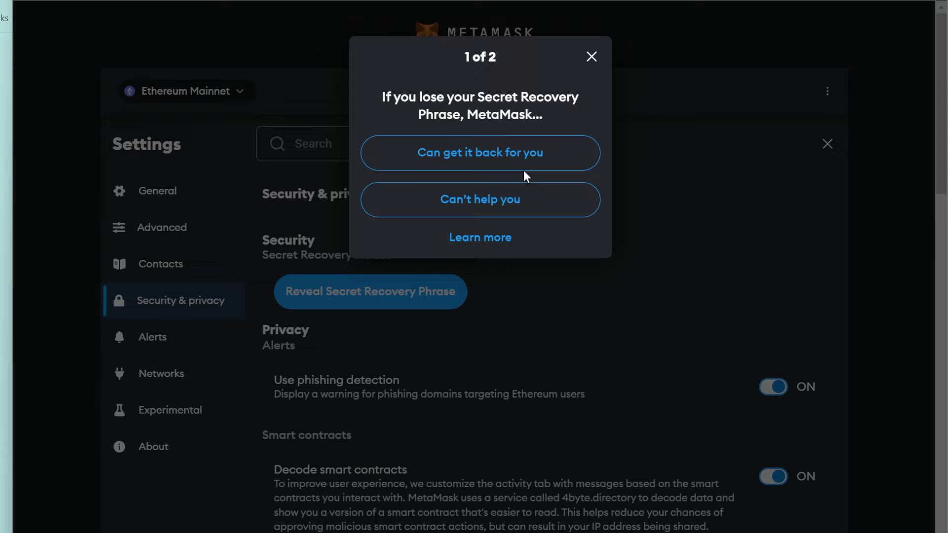
click(476, 214)
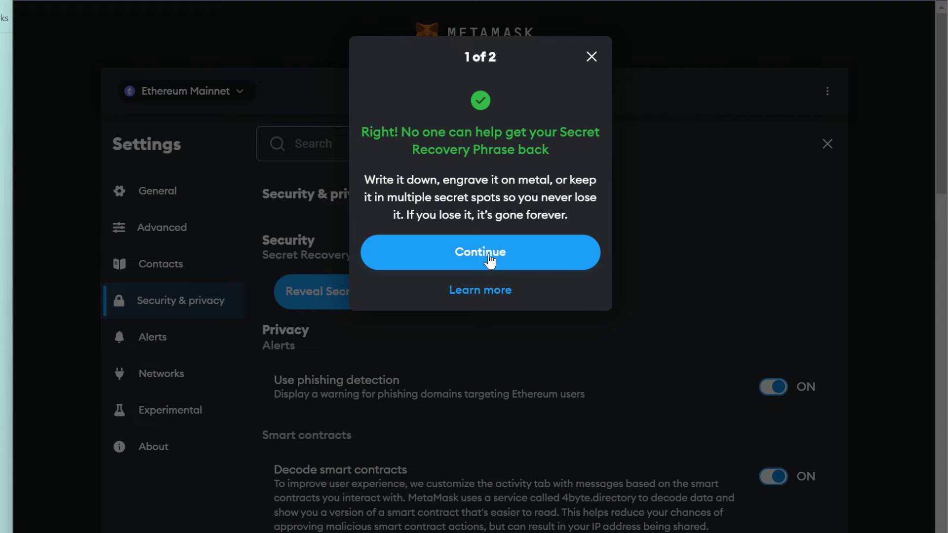
click(491, 261)
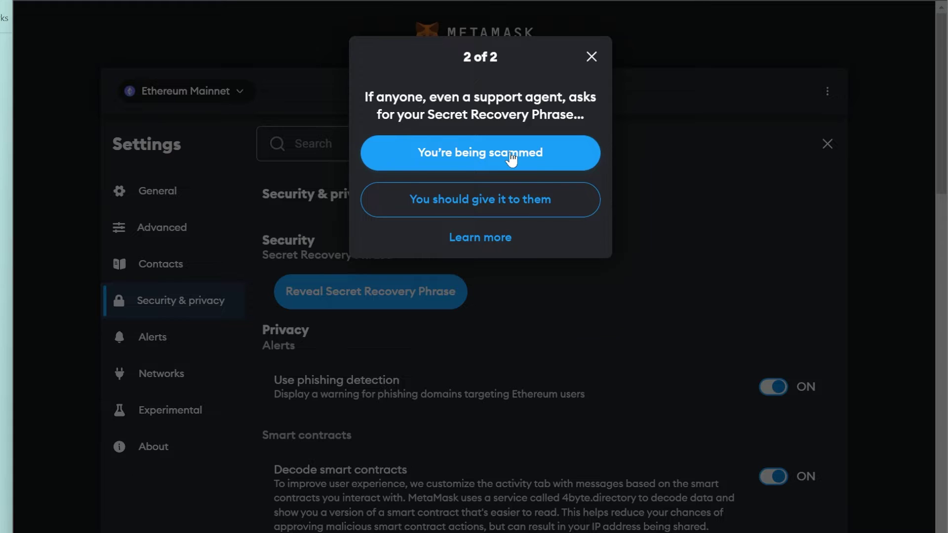
click(511, 158)
click(489, 260)
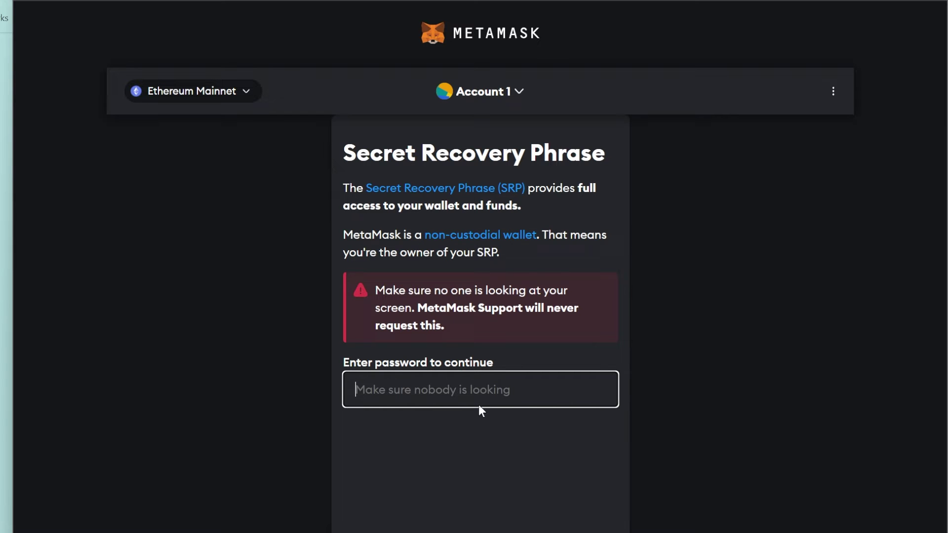
- Unlock with the wallet password, hold to reveal the recovery phrase, and copy it to the clipboard
text(••••••••)
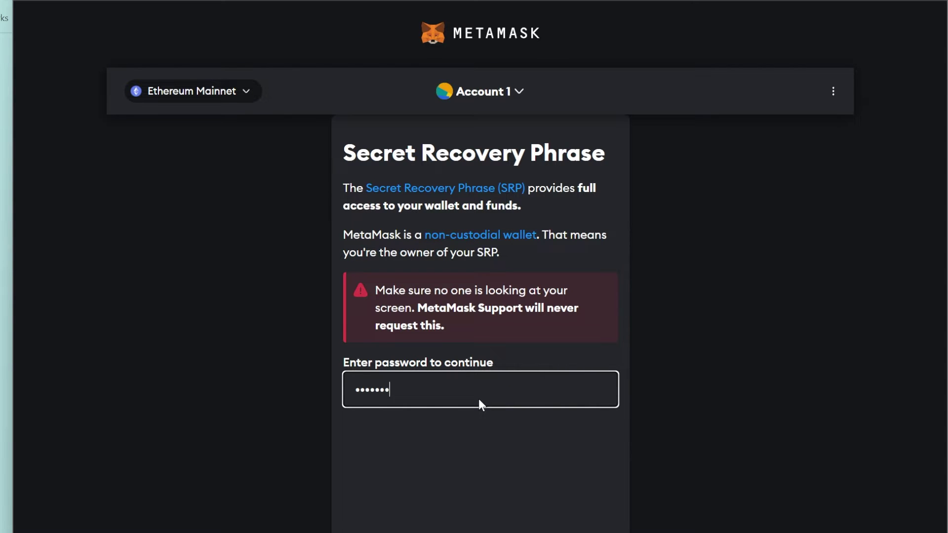
key(Return)
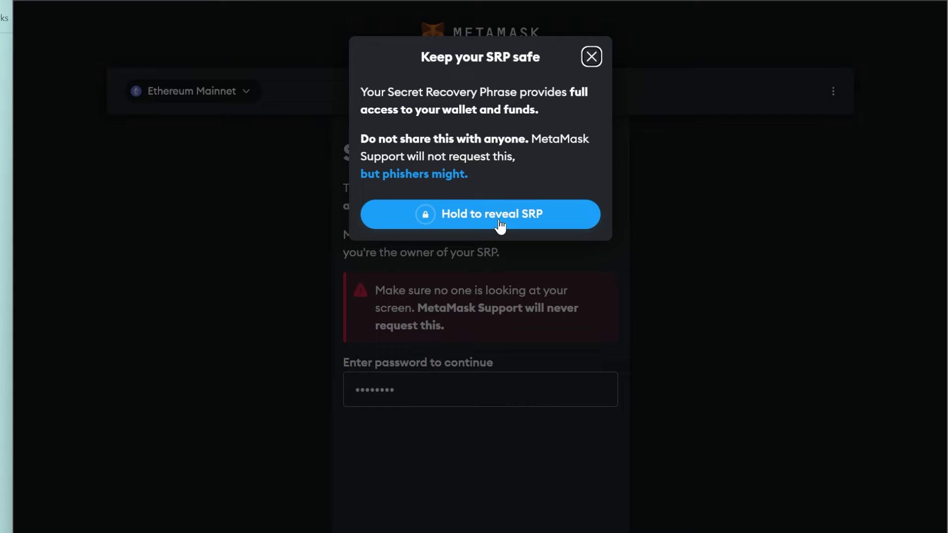
drag(500, 226, 499, 220)
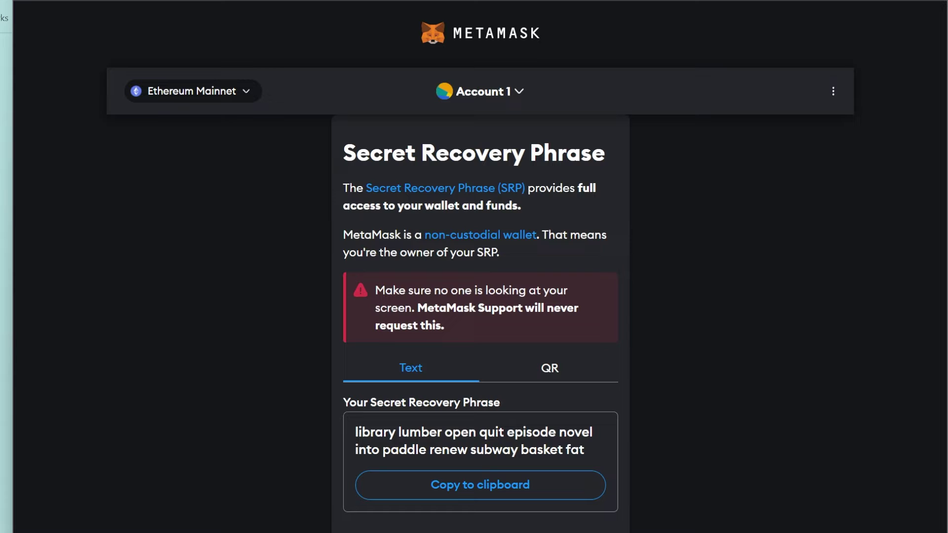
drag(349, 435, 642, 446)
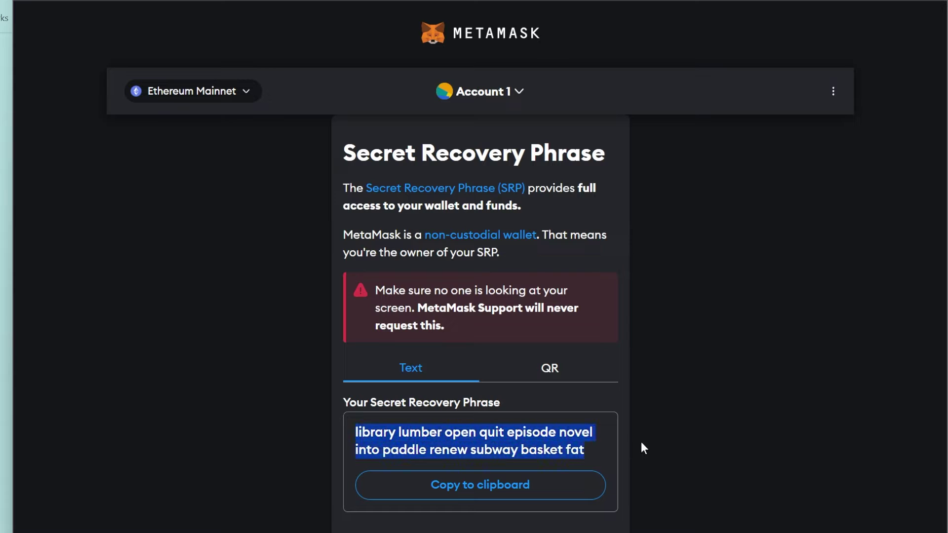
click(543, 485)
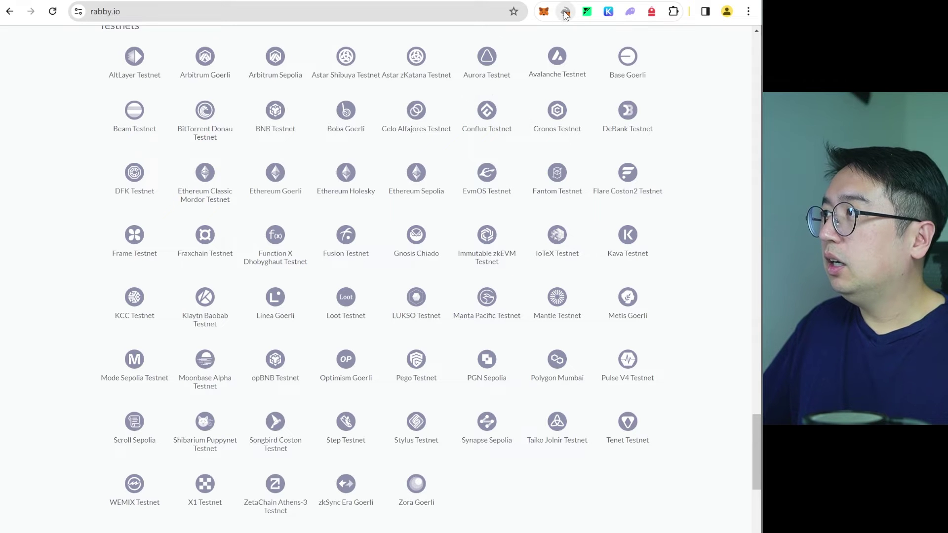
click(565, 11)
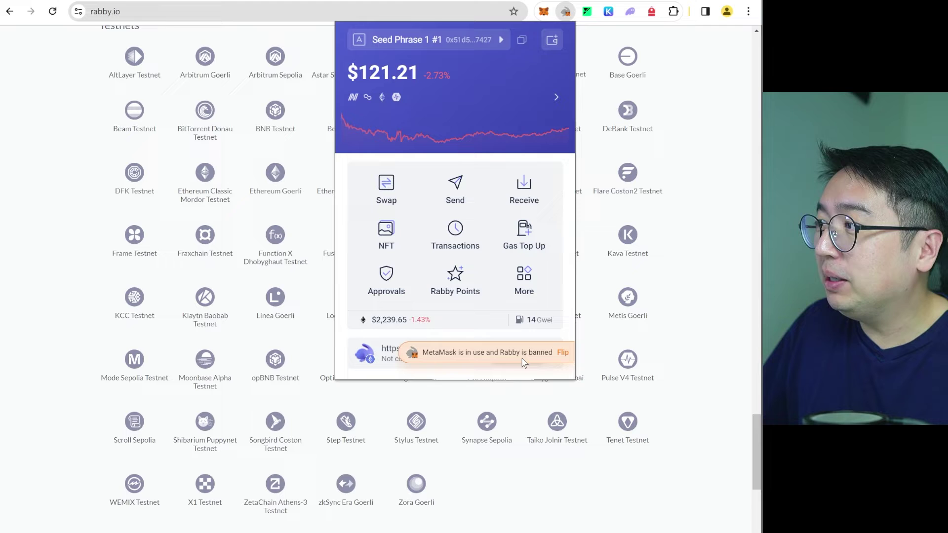
- Flip the MetaMask banner so Rabby is the wallet in use on rabby.io, then close the popup
click(558, 359)
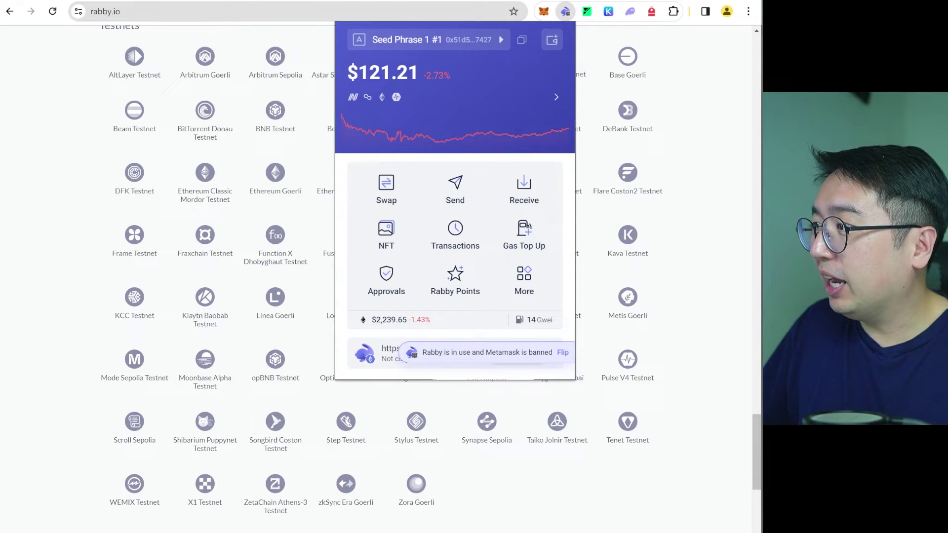
click(709, 382)
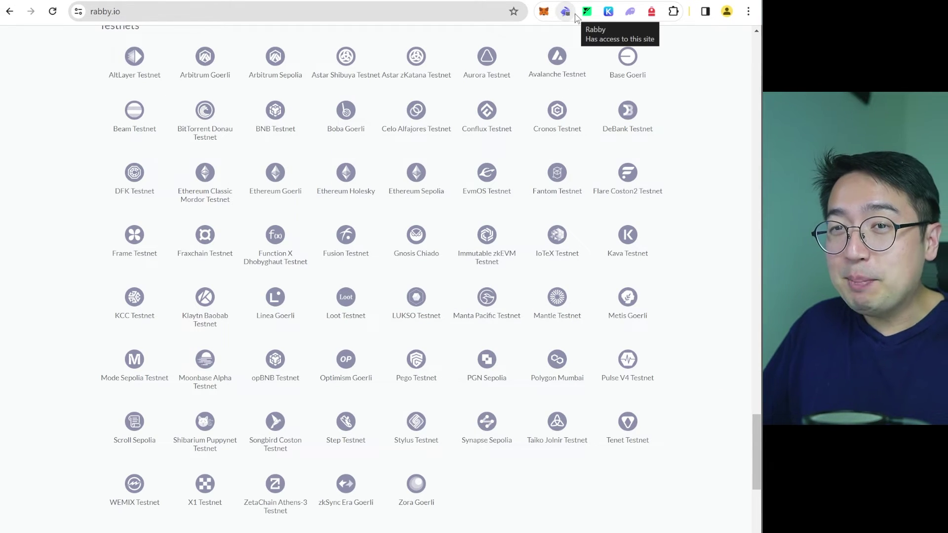
- Open MetaMask's extension details page from its toolbar icon's Manage extension option
right_click(541, 18)
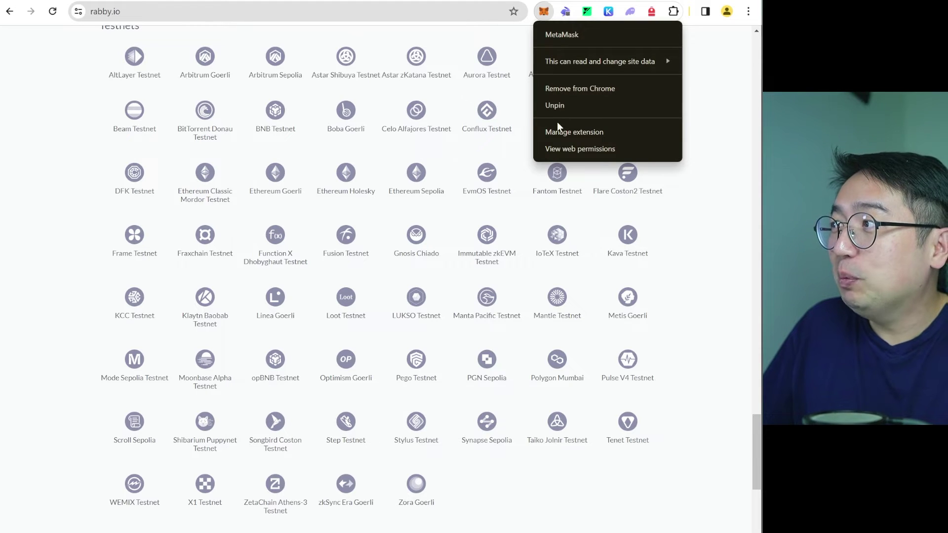
click(567, 136)
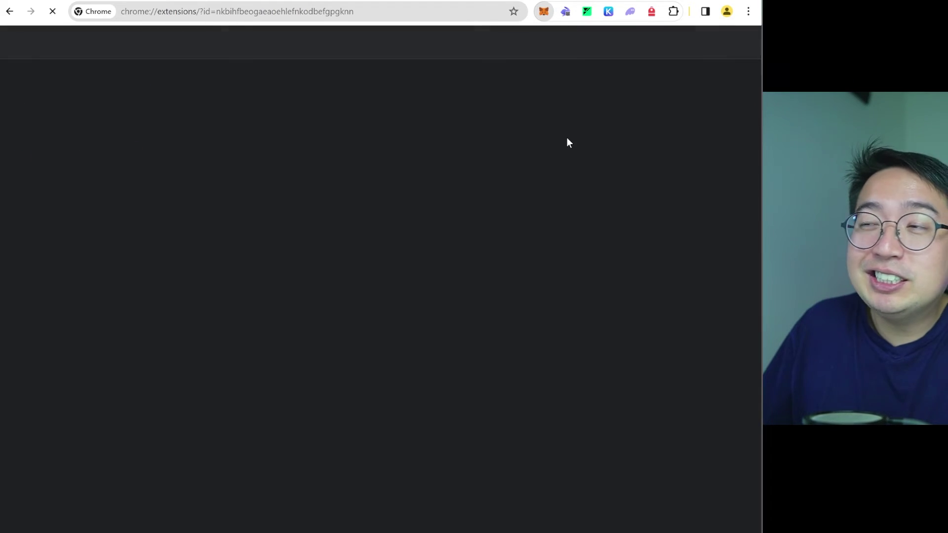
right_click(540, 15)
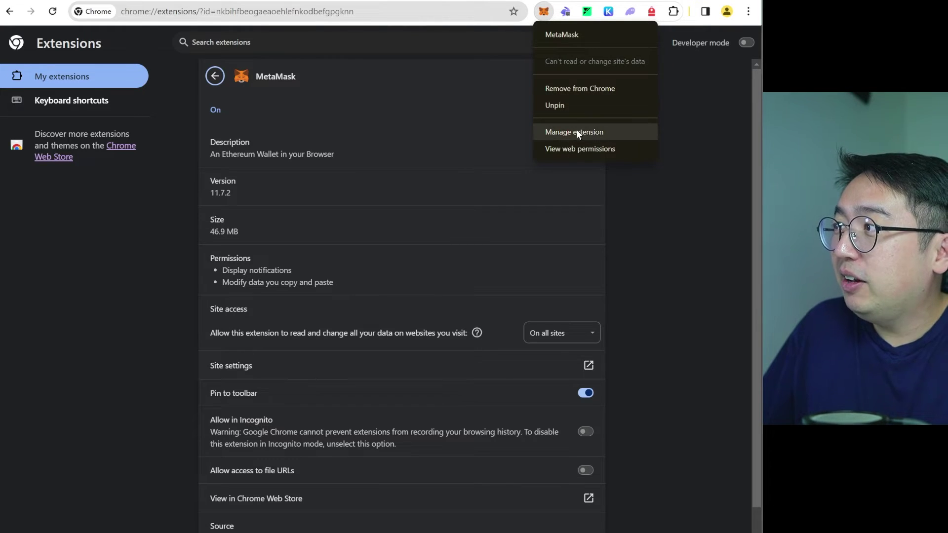
click(676, 352)
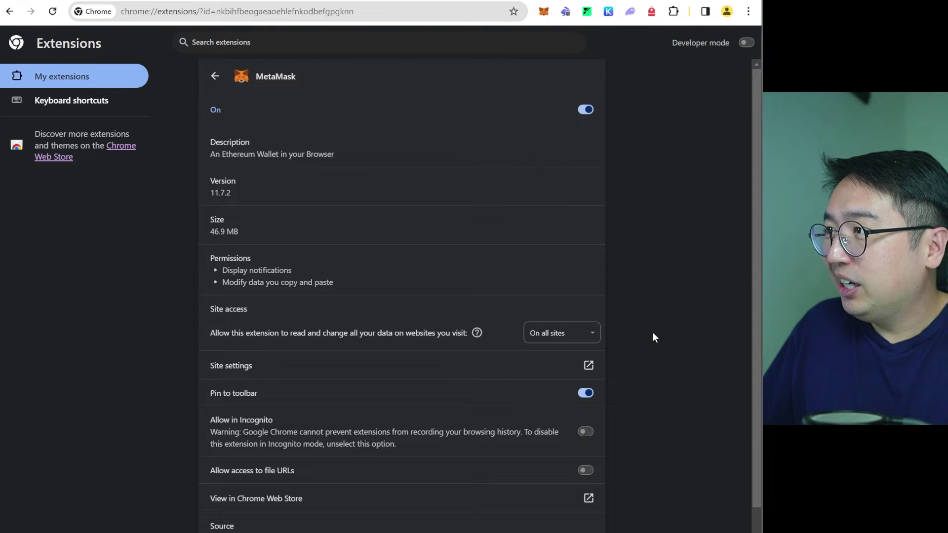
- Switch the MetaMask extension off and back on twice, briefly opening its popup in between
click(585, 110)
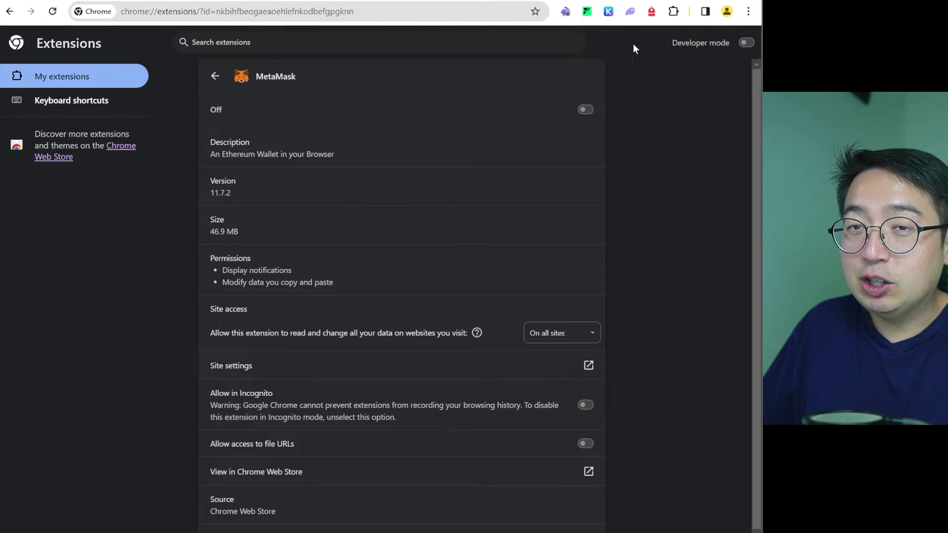
click(585, 109)
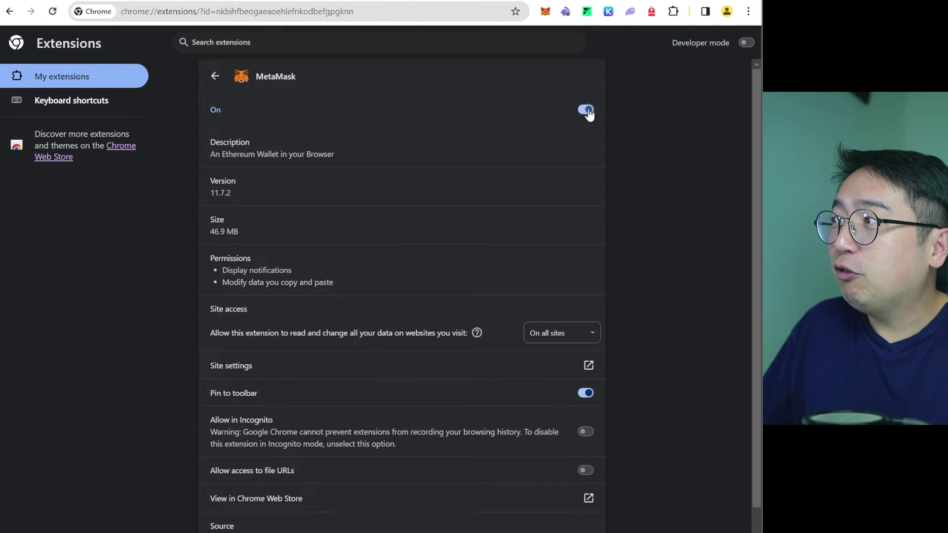
click(543, 12)
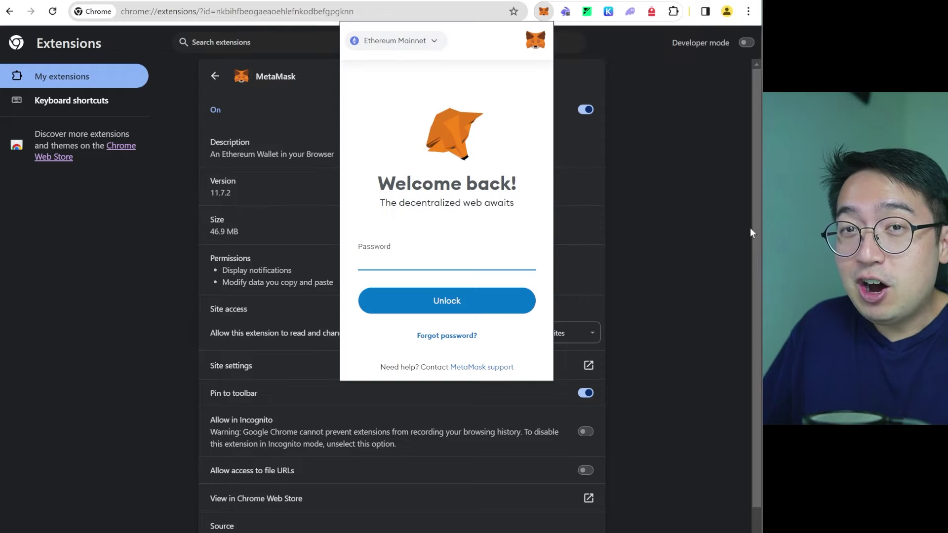
click(711, 186)
click(586, 109)
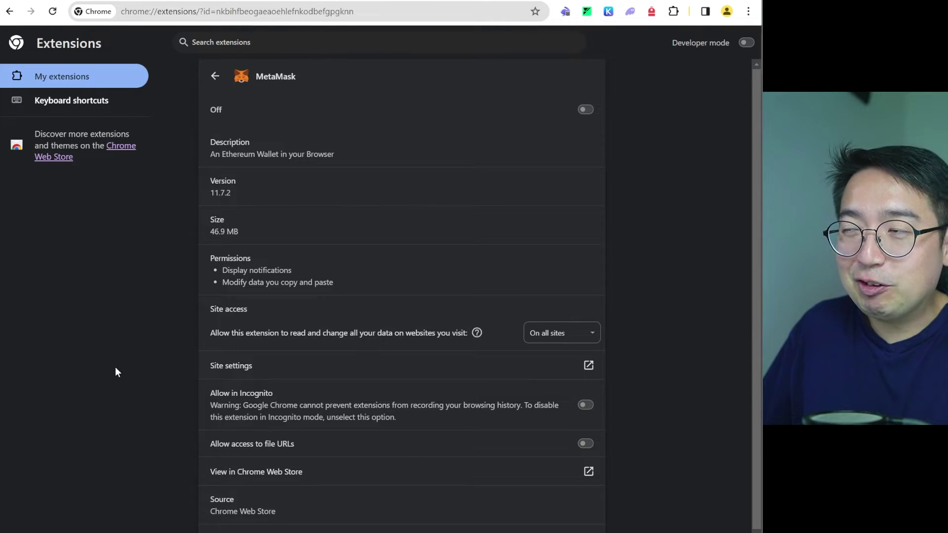
click(582, 111)
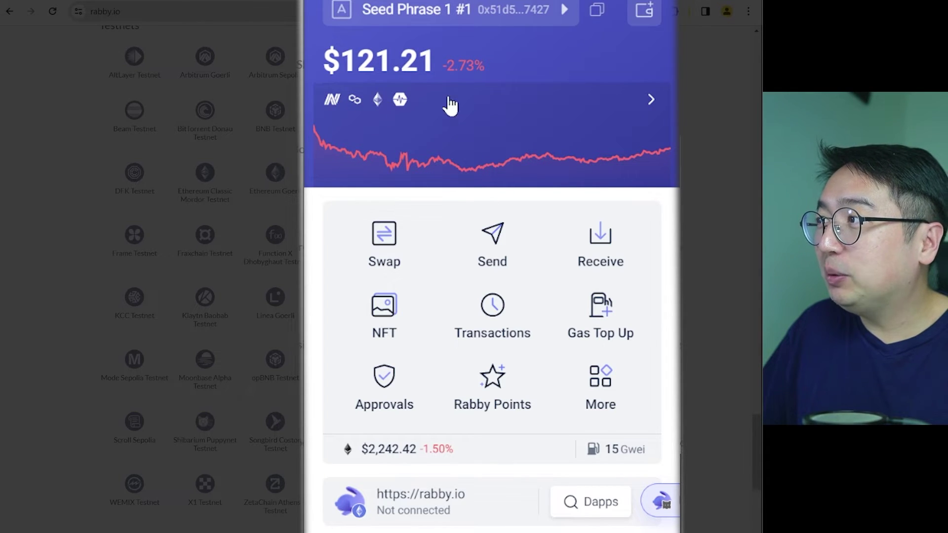
- Show the per-chain balance breakdown and switch it from Testnets to Mainnets
click(485, 143)
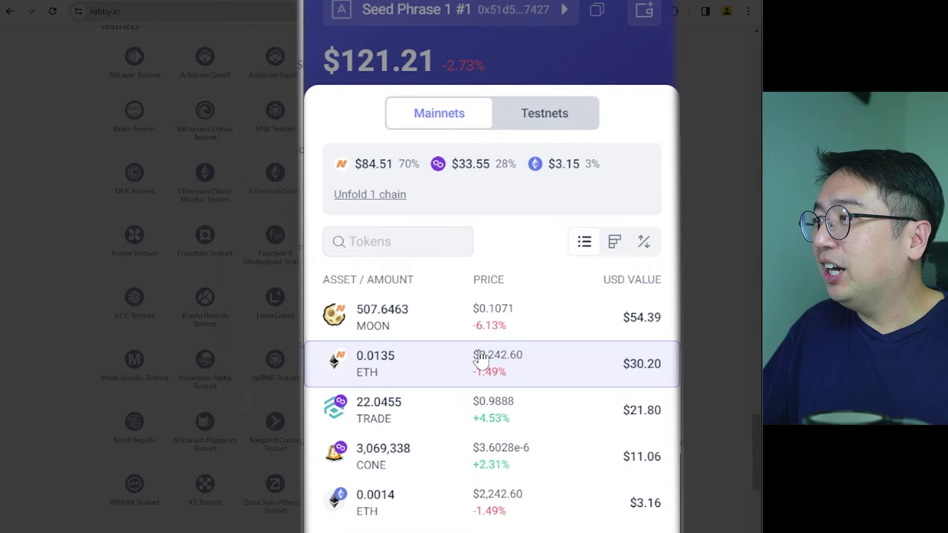
scroll(482, 359, down, 4)
scroll(481, 360, up, 4)
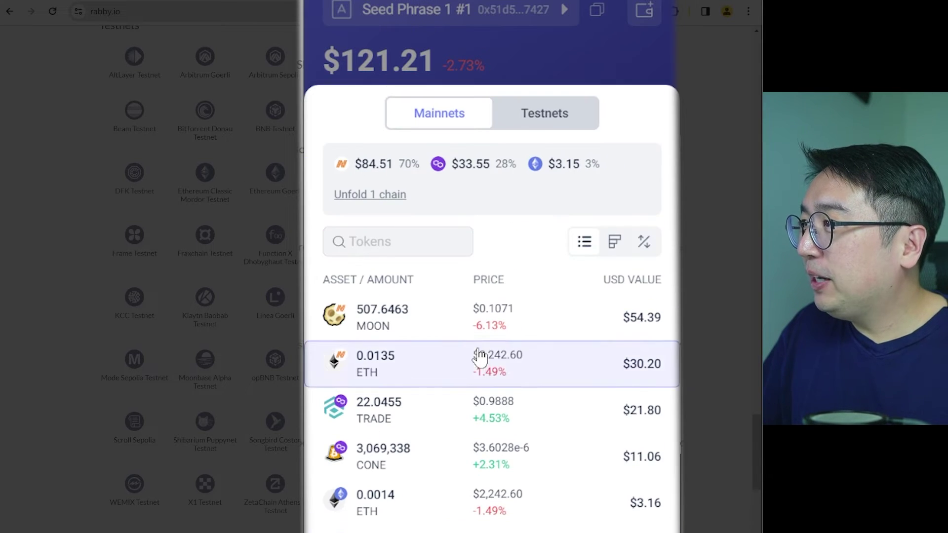
click(526, 126)
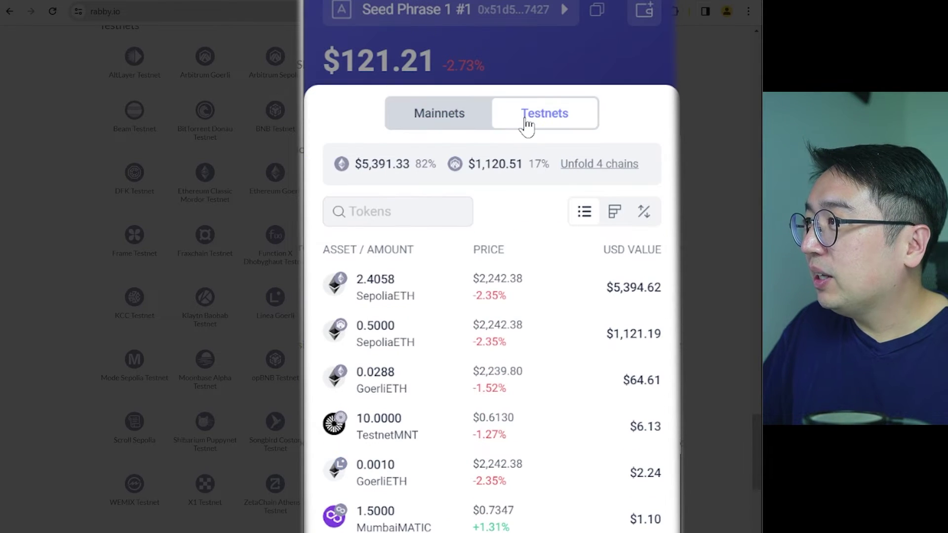
click(460, 114)
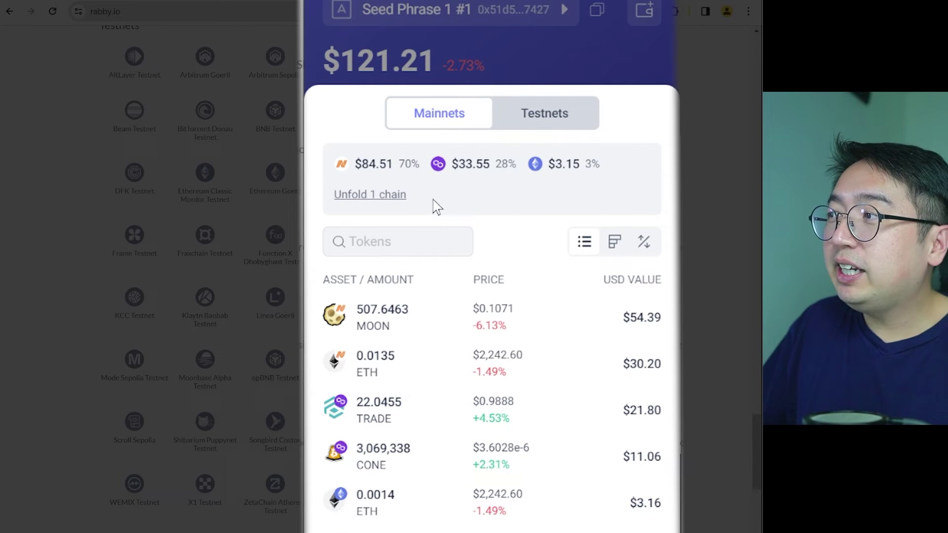
- Unfold the one hidden chain, close the breakdown, and go to the NFT page
click(358, 195)
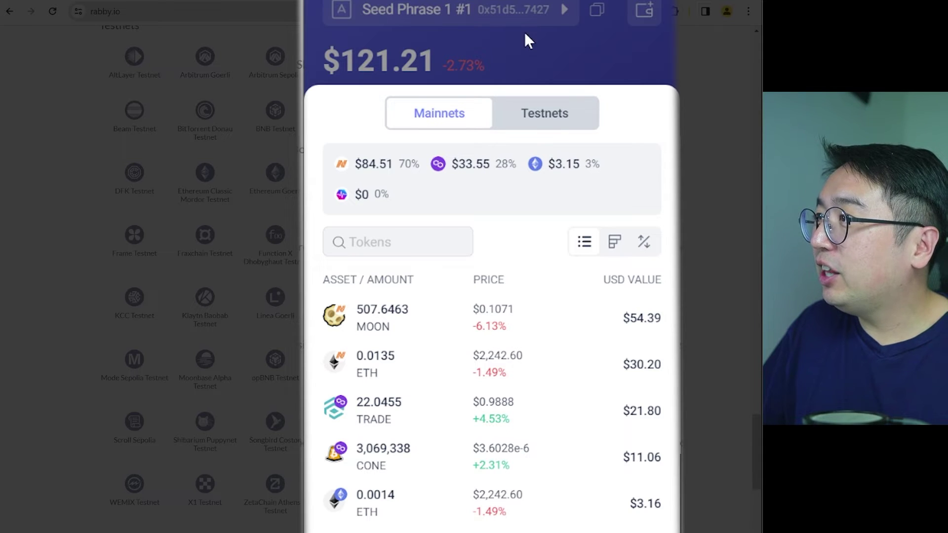
click(532, 59)
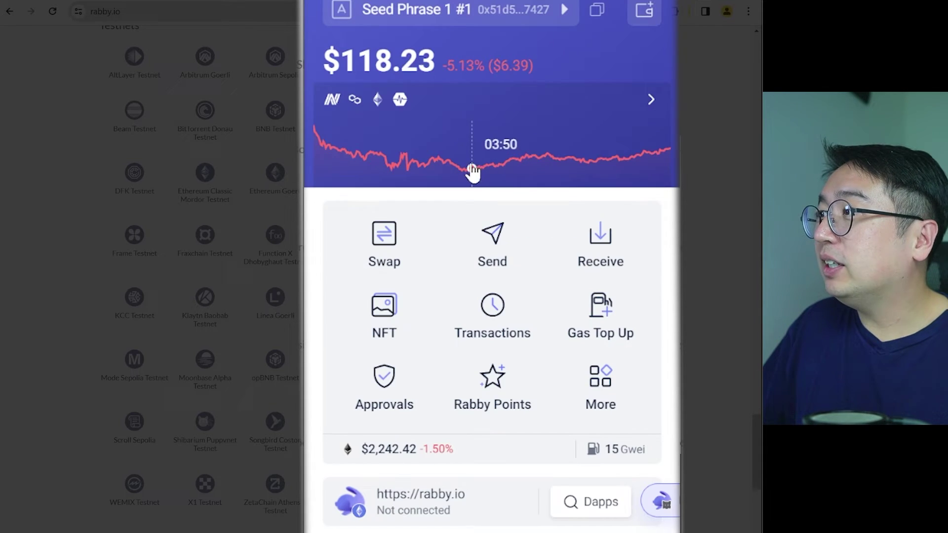
click(366, 311)
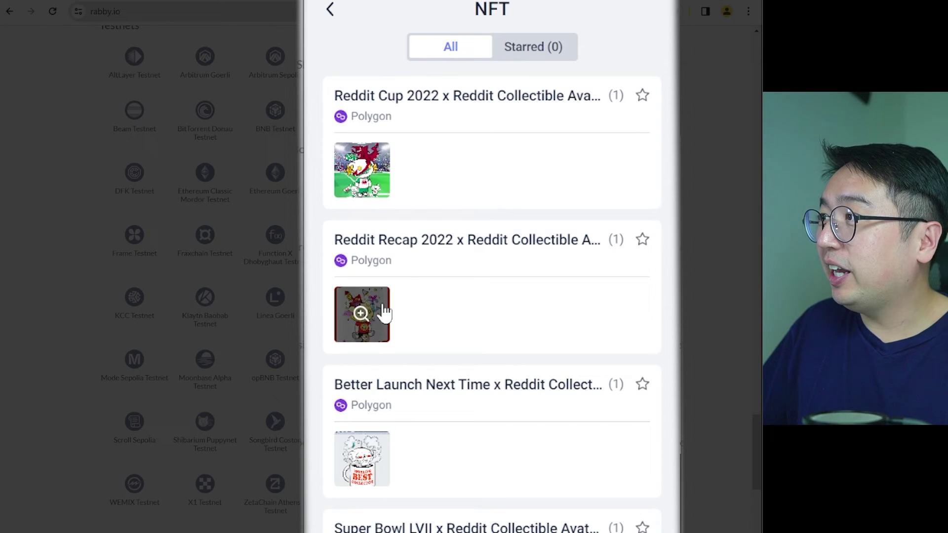
- Browse the NFT list and view details of Wales #190 and another collectible
scroll(384, 312, down, 12)
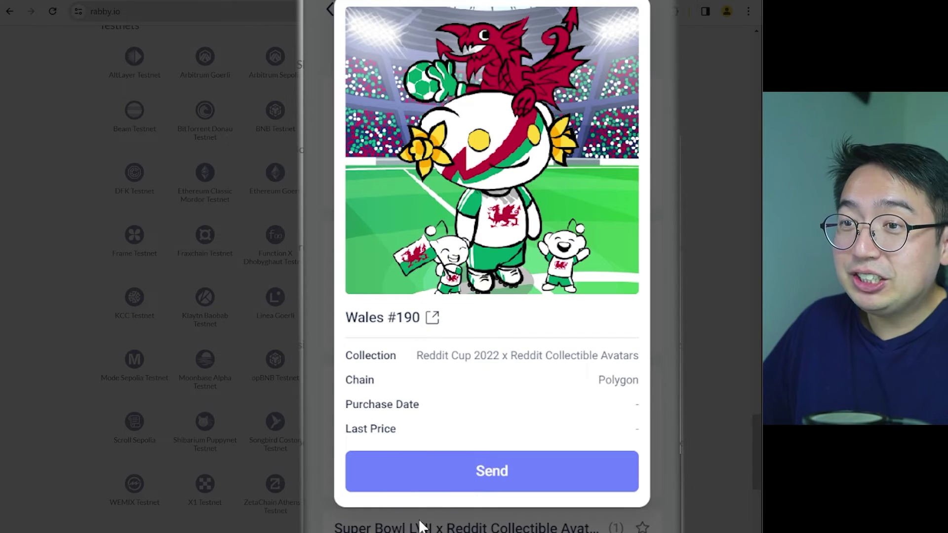
click(419, 523)
scroll(382, 365, down, 10)
click(363, 290)
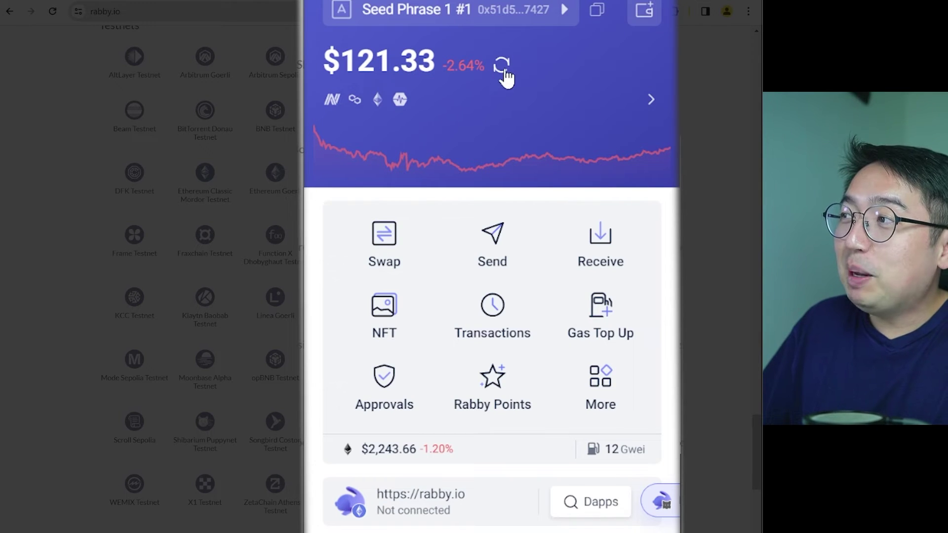
- Hide and reveal the balance, copy the wallet address, then go to Add an Address
click(364, 75)
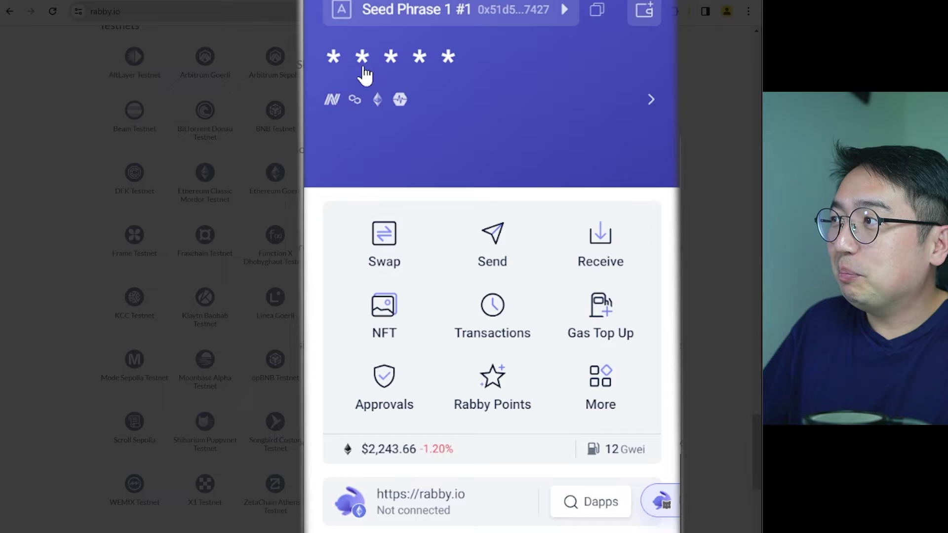
click(364, 74)
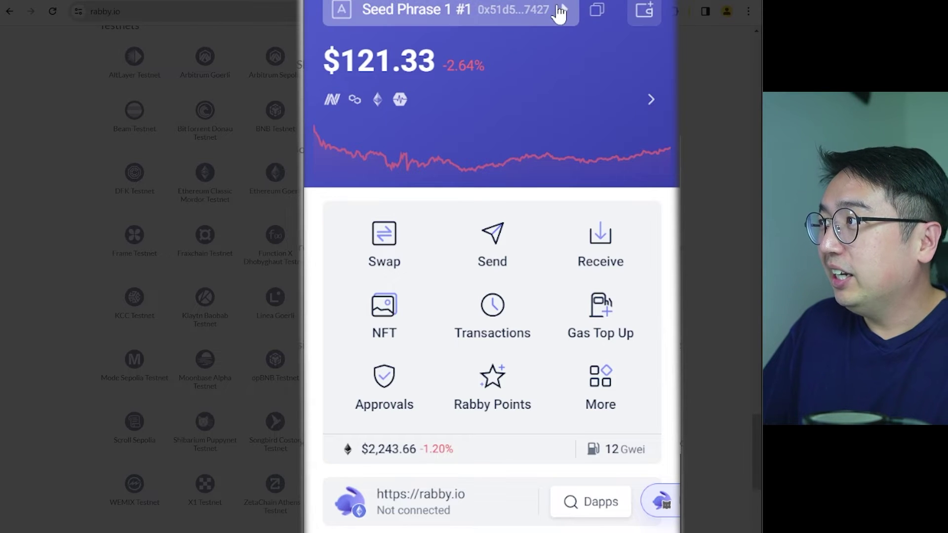
click(598, 15)
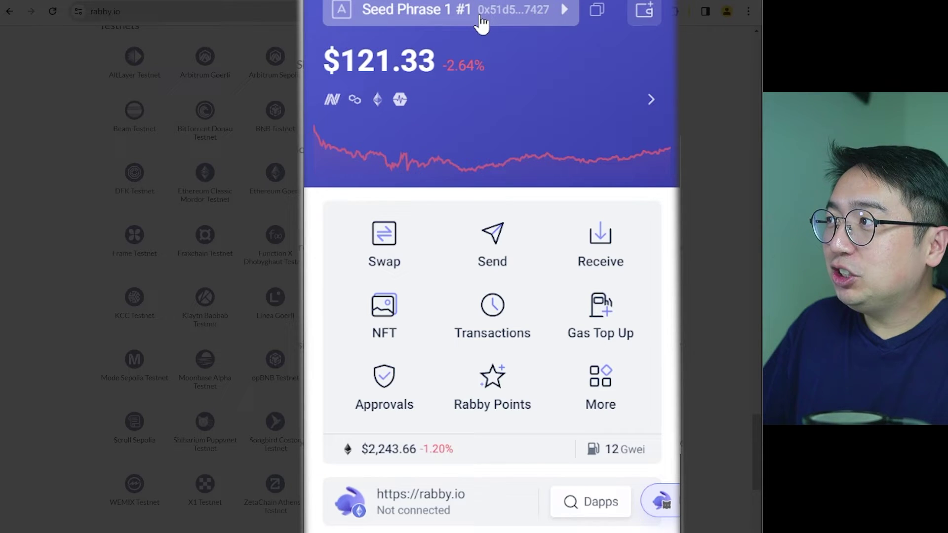
click(438, 20)
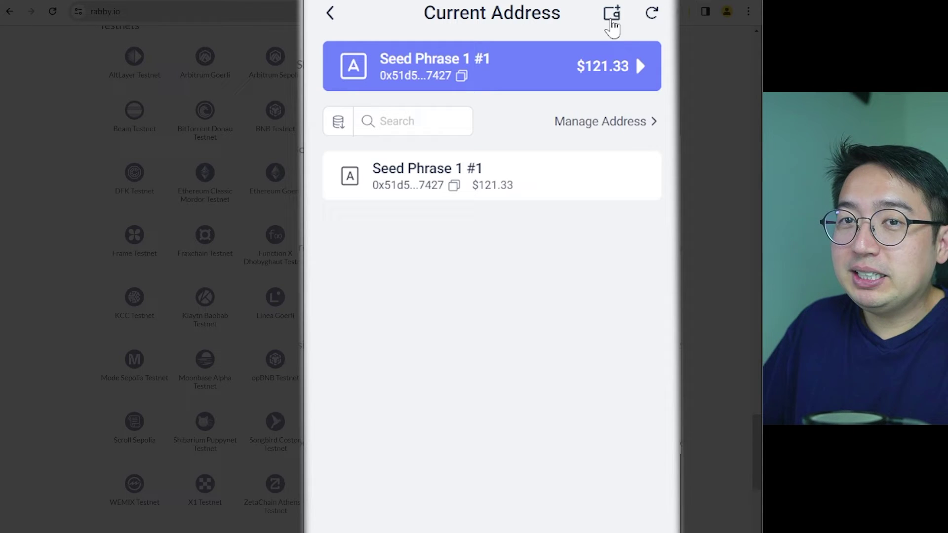
click(612, 22)
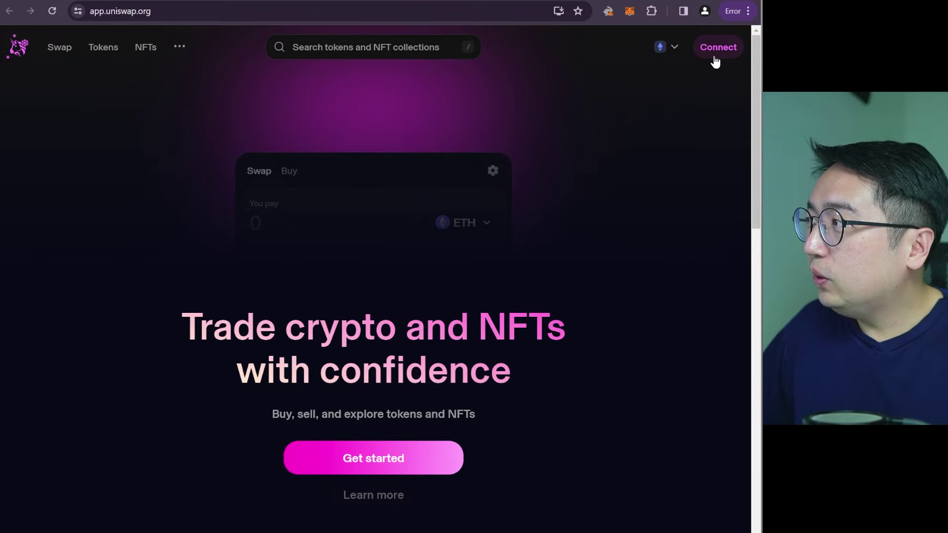
- Connect Rabby Wallet to Uniswap and switch the swap page to Arbitrum
click(716, 48)
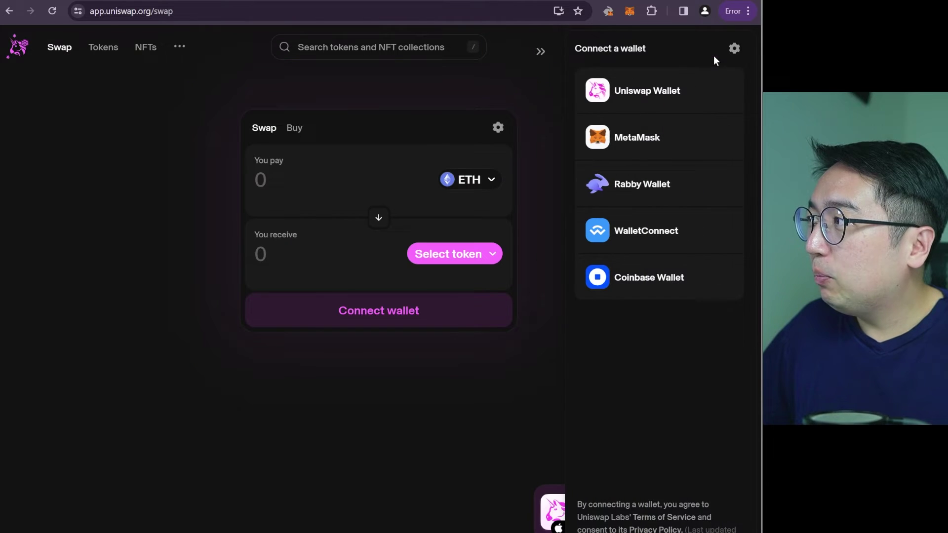
click(641, 191)
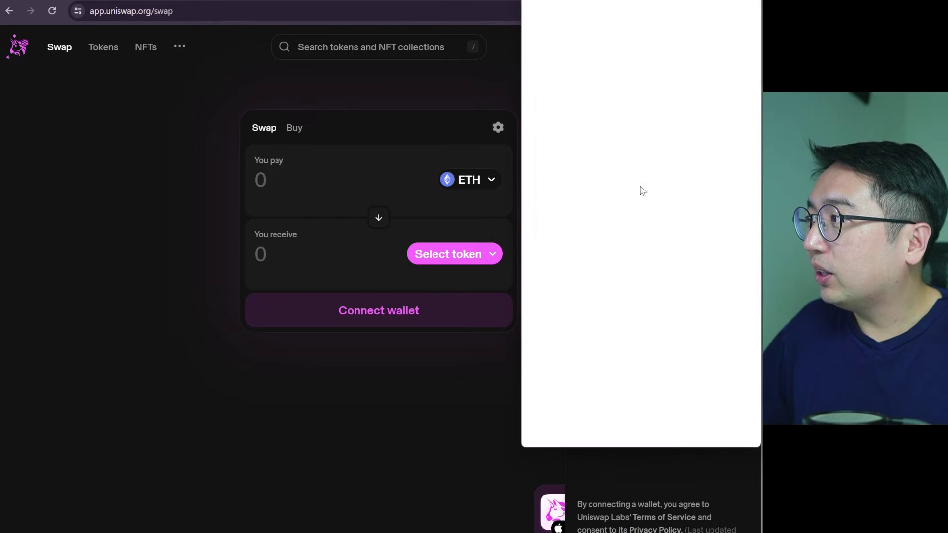
click(641, 376)
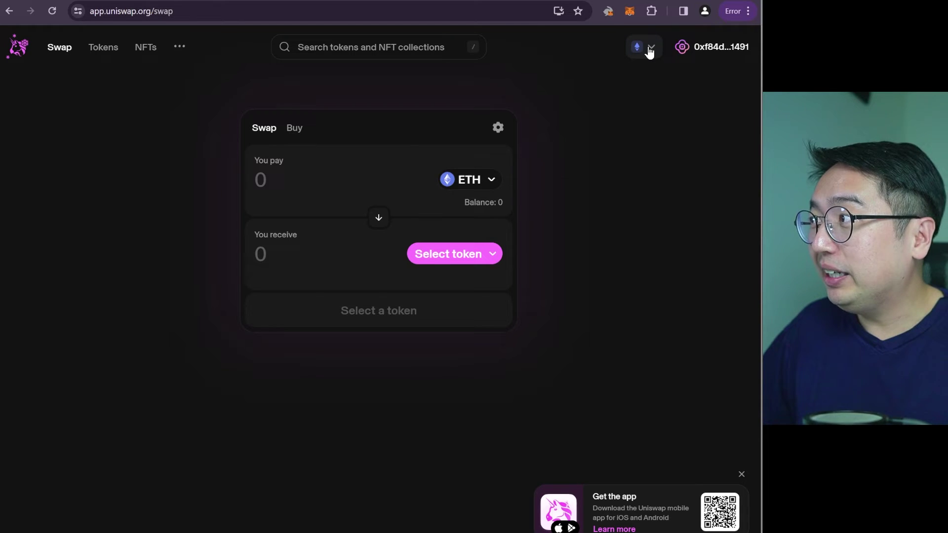
click(650, 52)
click(573, 118)
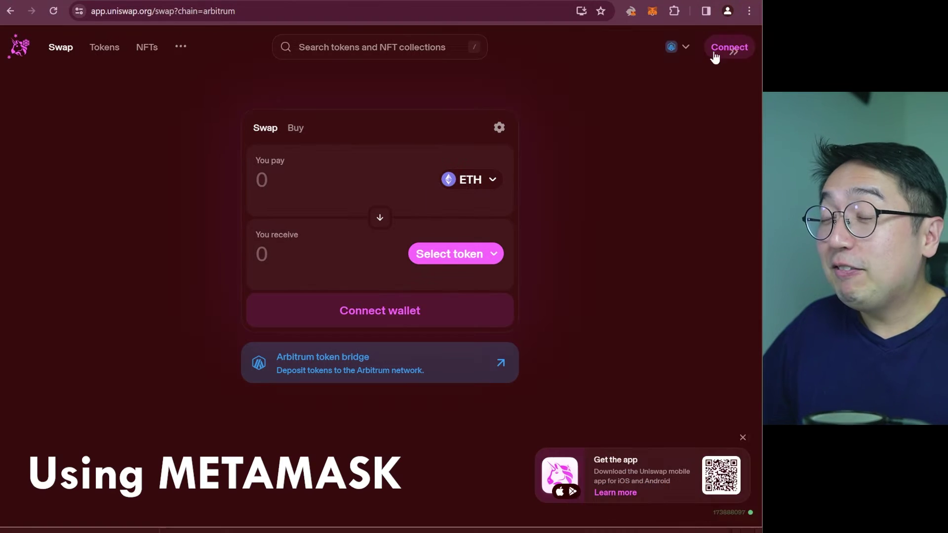
- Reconnect Uniswap through MetaMask and approve adding and switching to the Arbitrum network
click(712, 53)
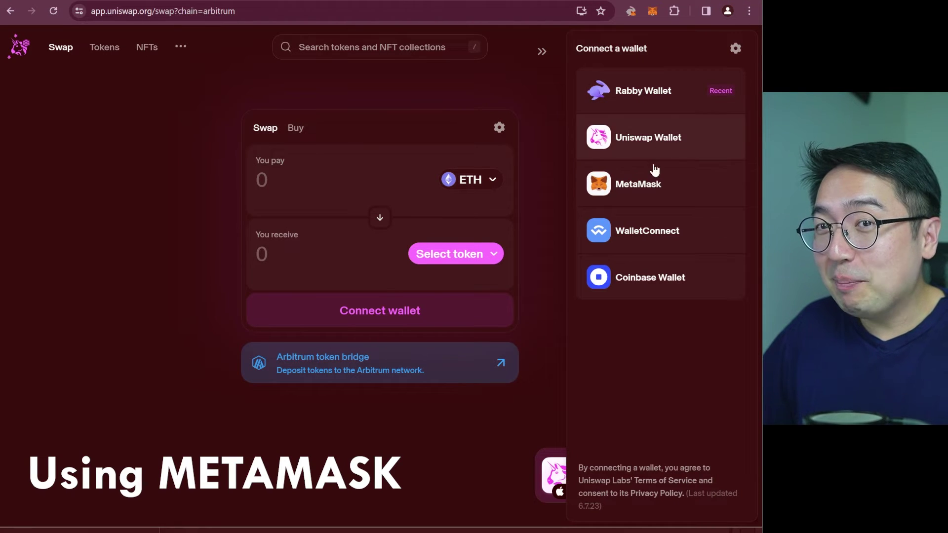
click(649, 181)
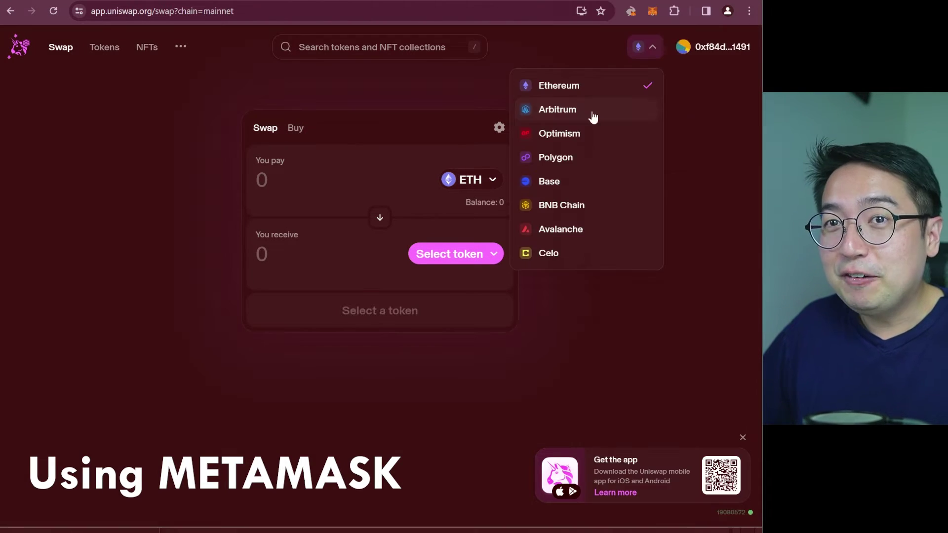
click(593, 117)
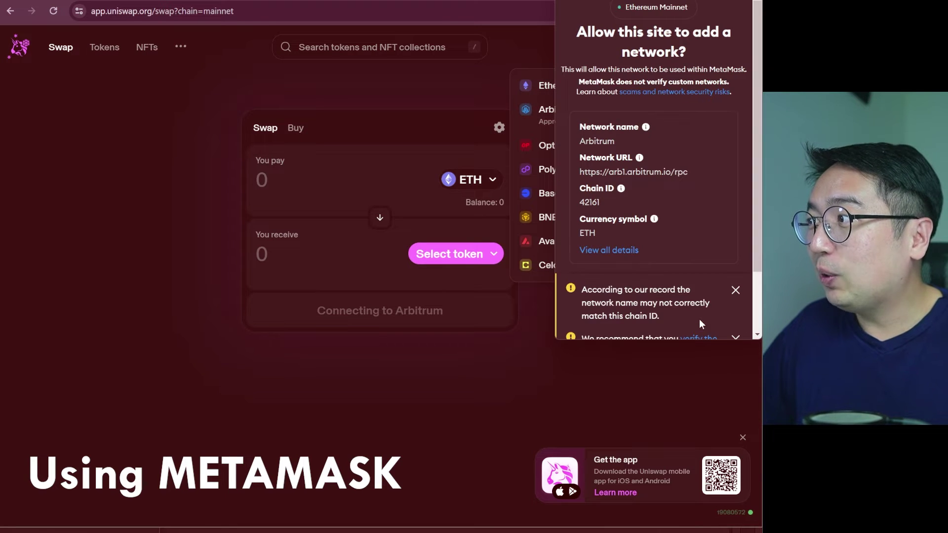
scroll(704, 315, down, 3)
click(706, 319)
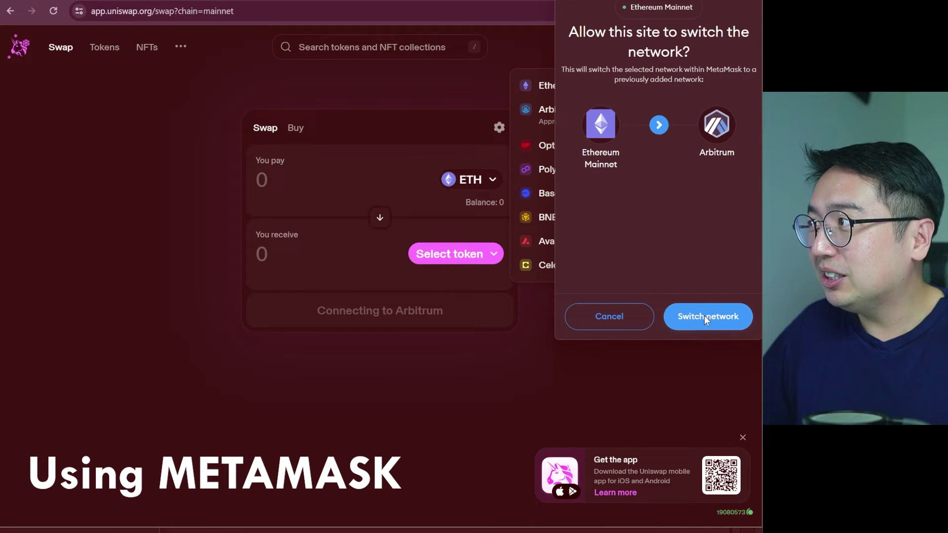
click(704, 315)
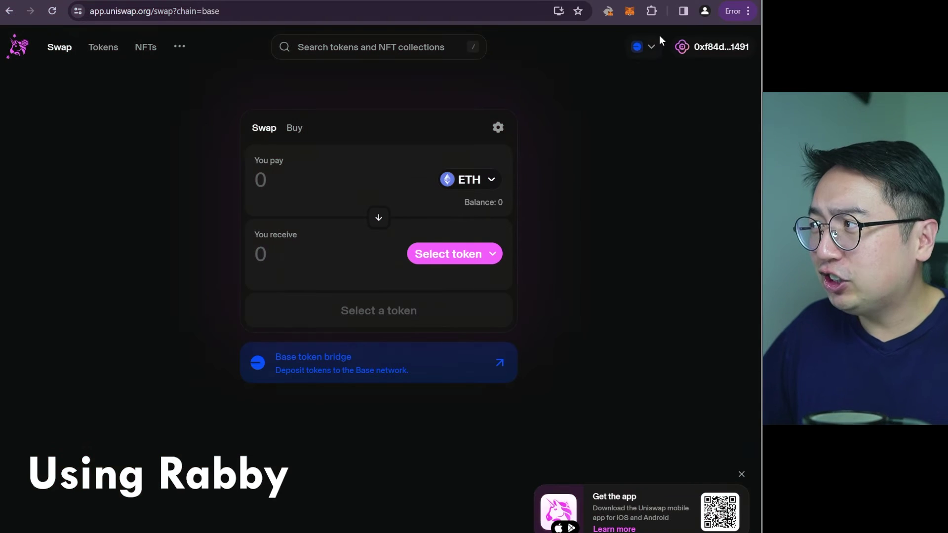
- Switch Uniswap to Celo and back to Arbitrum, then highlight rabby.io's 129 chains heading
click(643, 47)
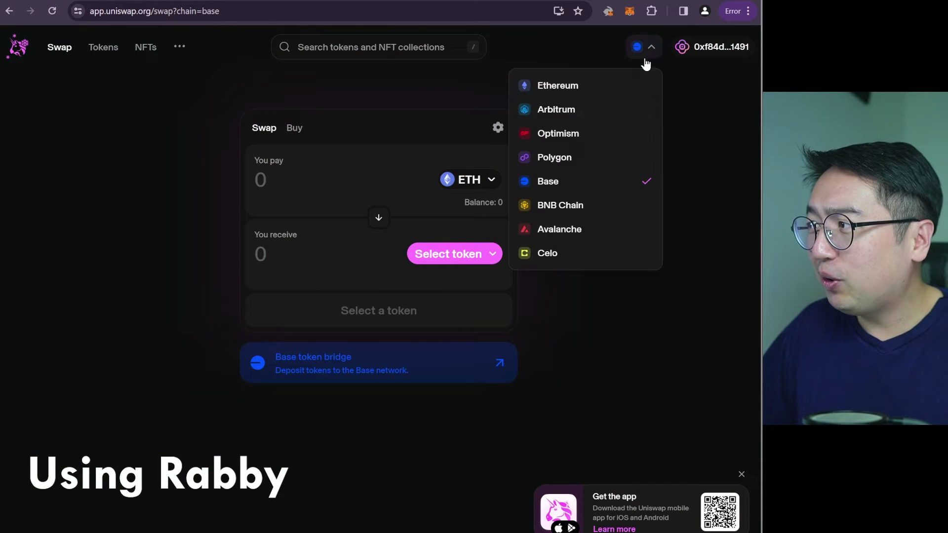
click(563, 253)
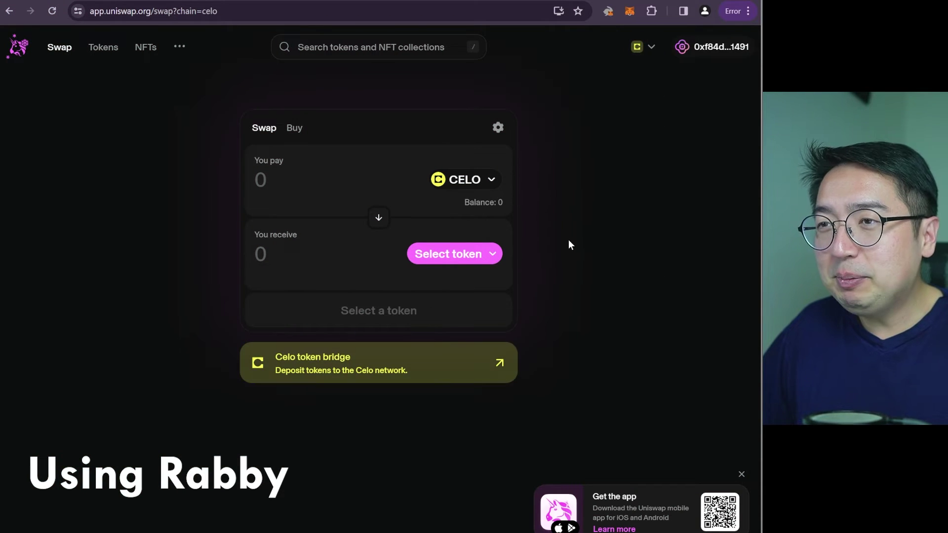
click(642, 47)
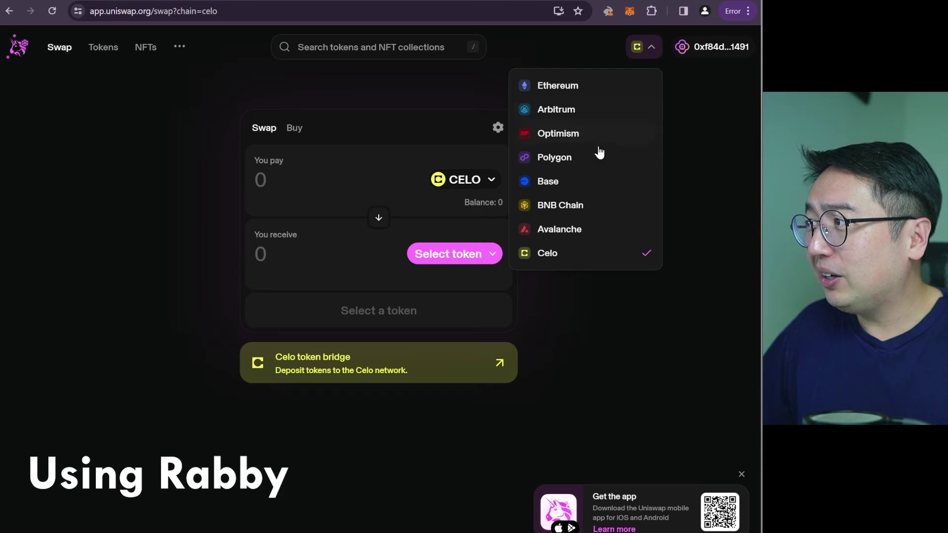
click(578, 118)
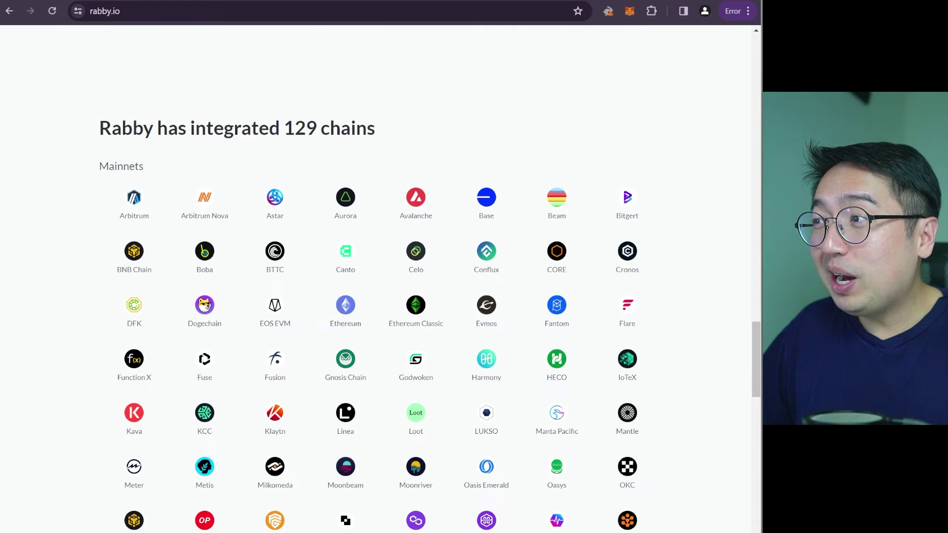
drag(111, 128, 144, 166)
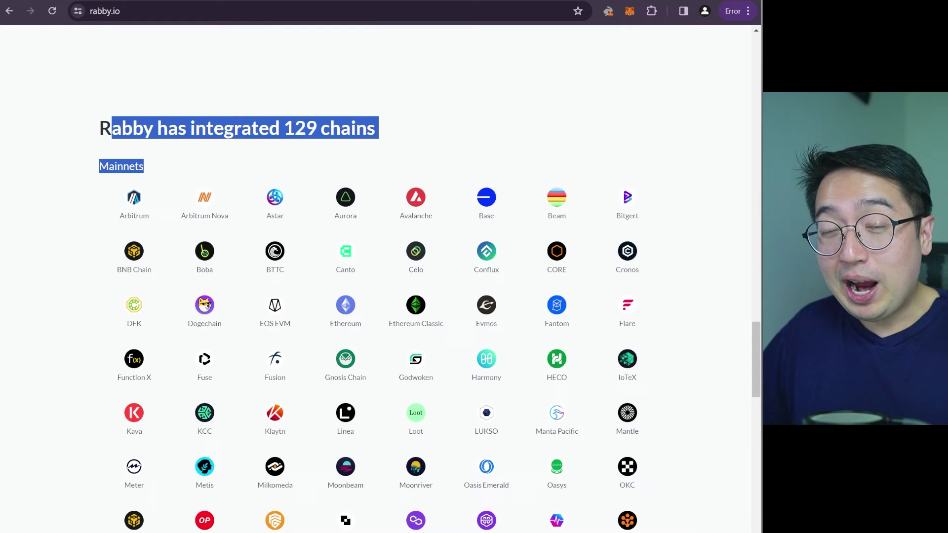
- Scroll rabby.io's chain list past the Mainnets grid down to the Testnets section
scroll(140, 186, down, 2)
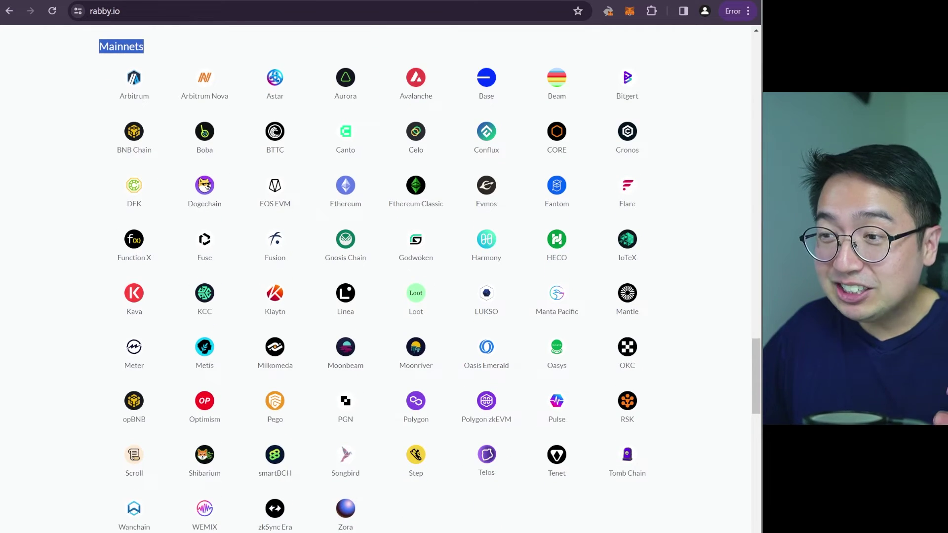
scroll(140, 186, down, 6)
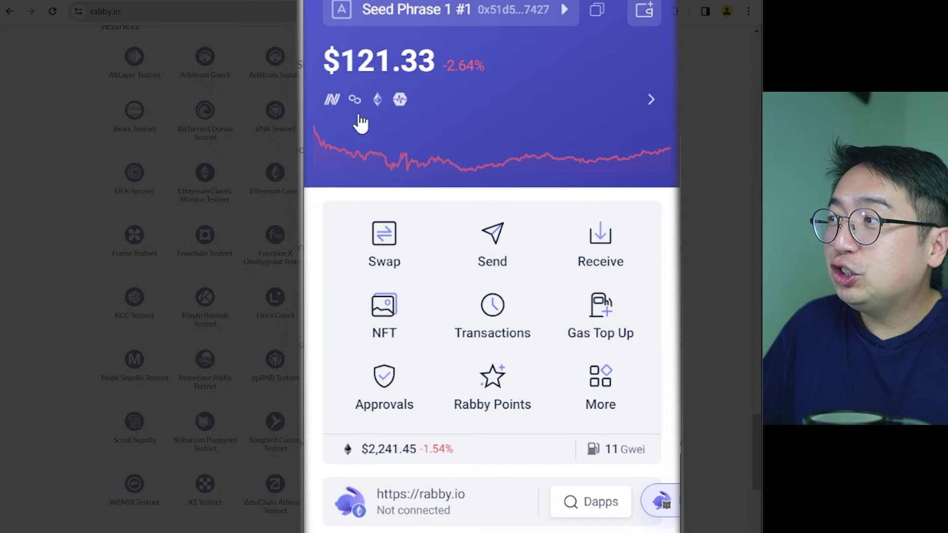
- Open the swap form and browse the chain picker, keeping Polygon selected
click(383, 247)
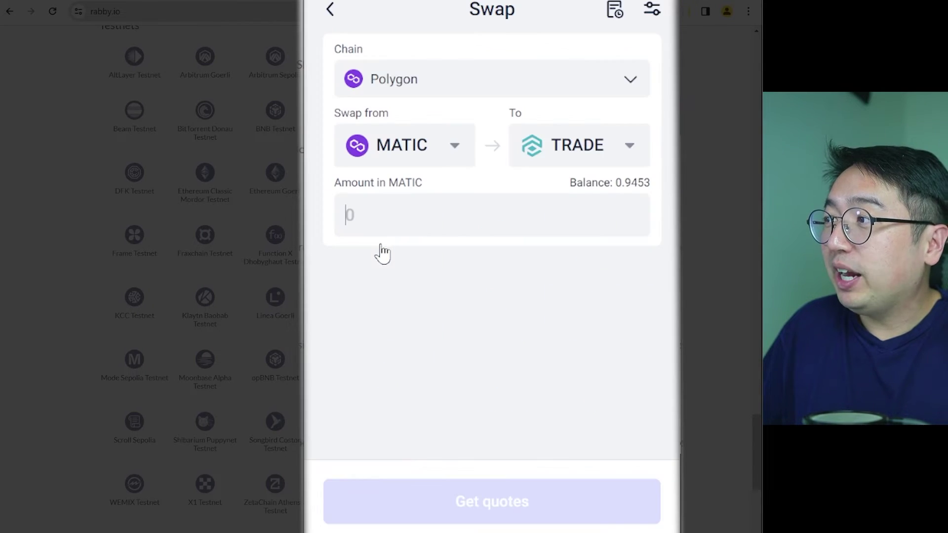
click(480, 88)
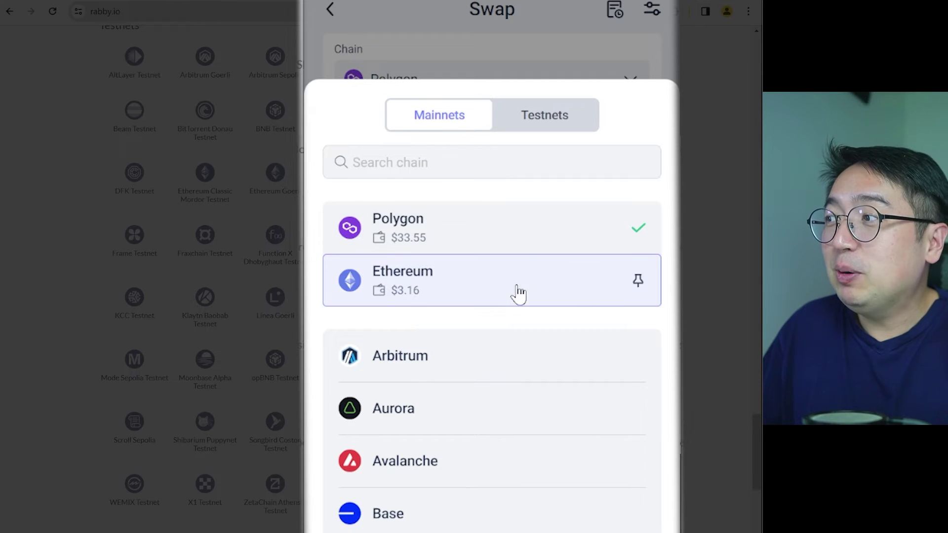
scroll(490, 394, down, 2)
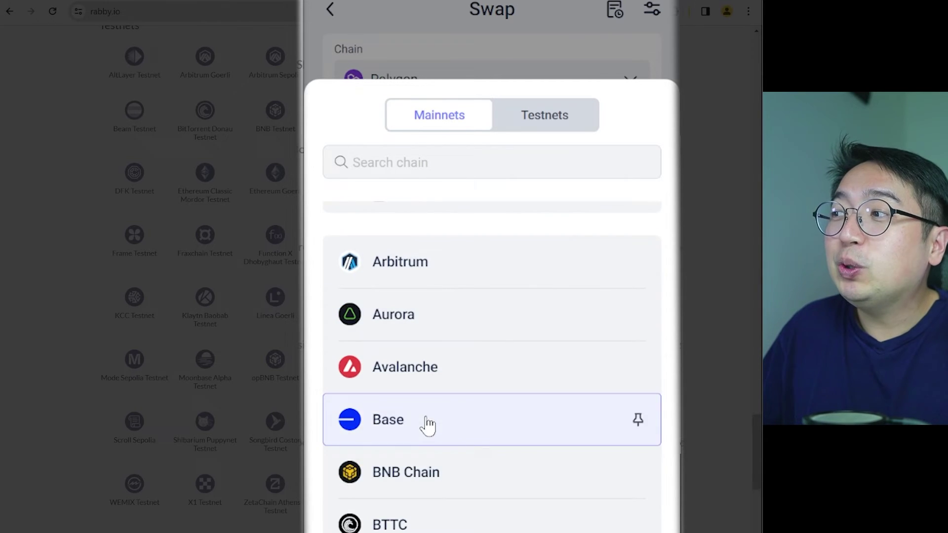
scroll(425, 425, down, 4)
scroll(440, 453, up, 6)
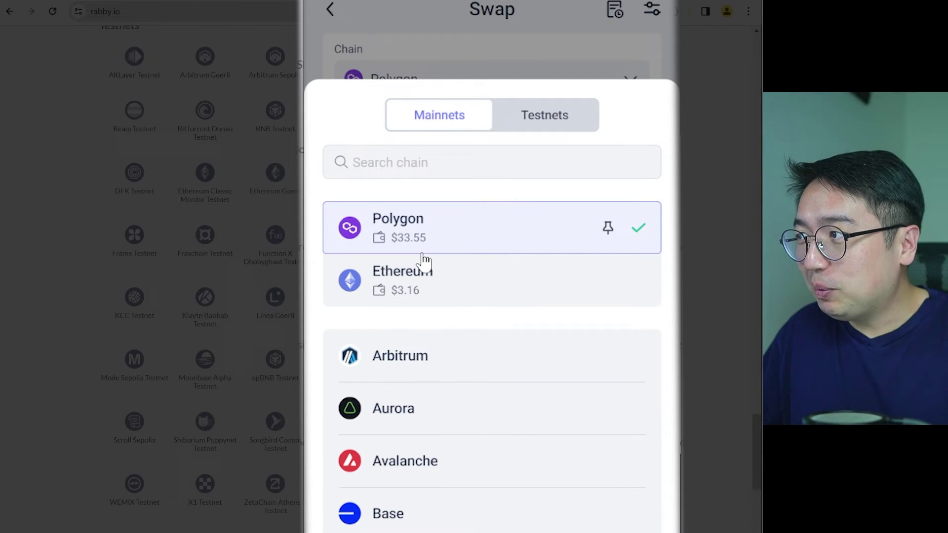
click(449, 25)
- Enter 0.5 MATIC as the amount to swap for TRADE and fetch quotes
click(437, 151)
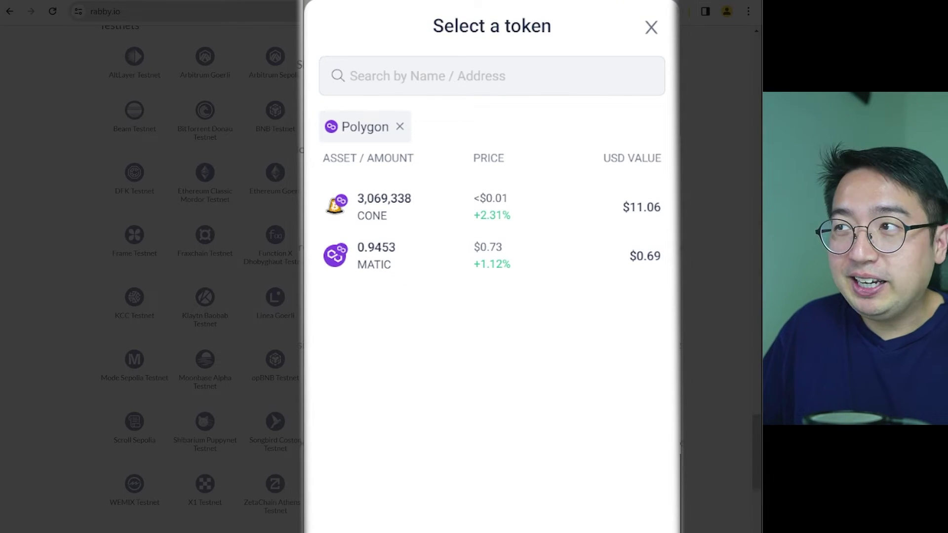
click(651, 28)
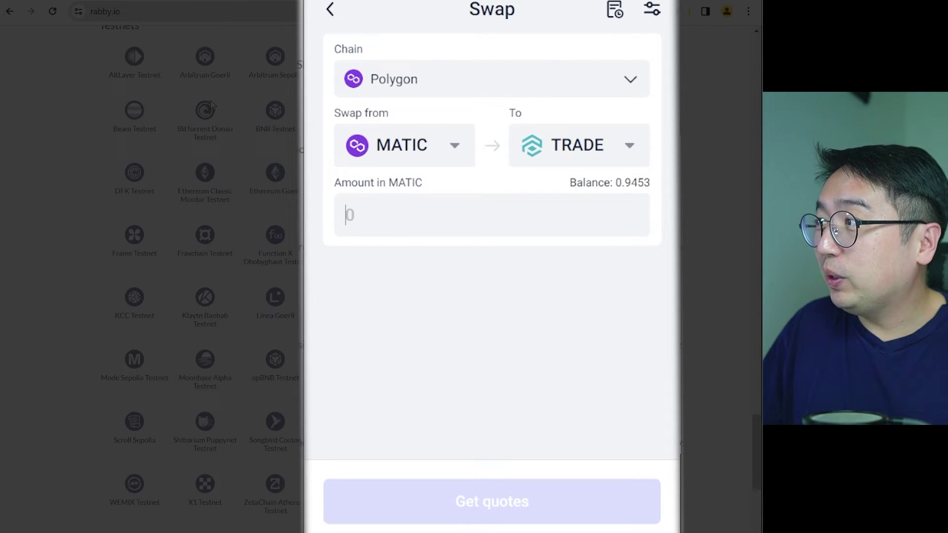
text(0.5)
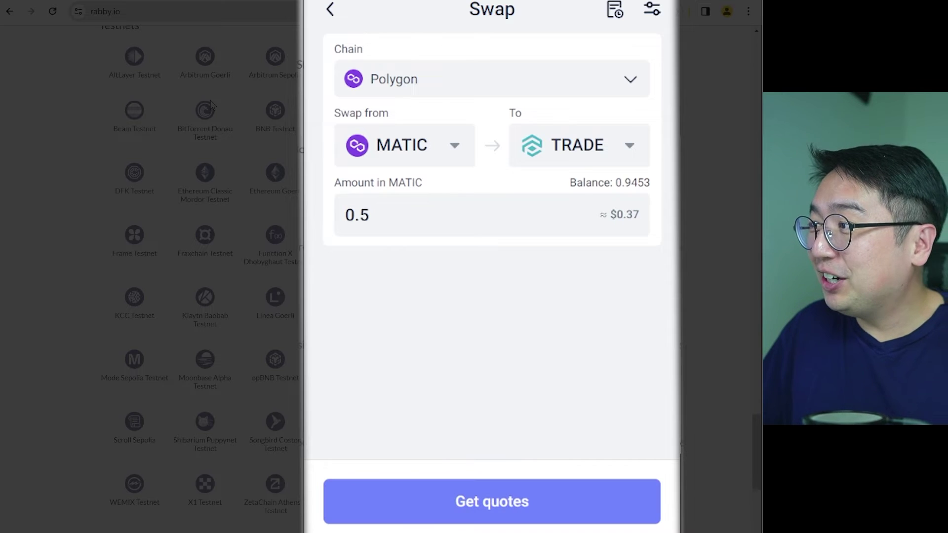
click(424, 509)
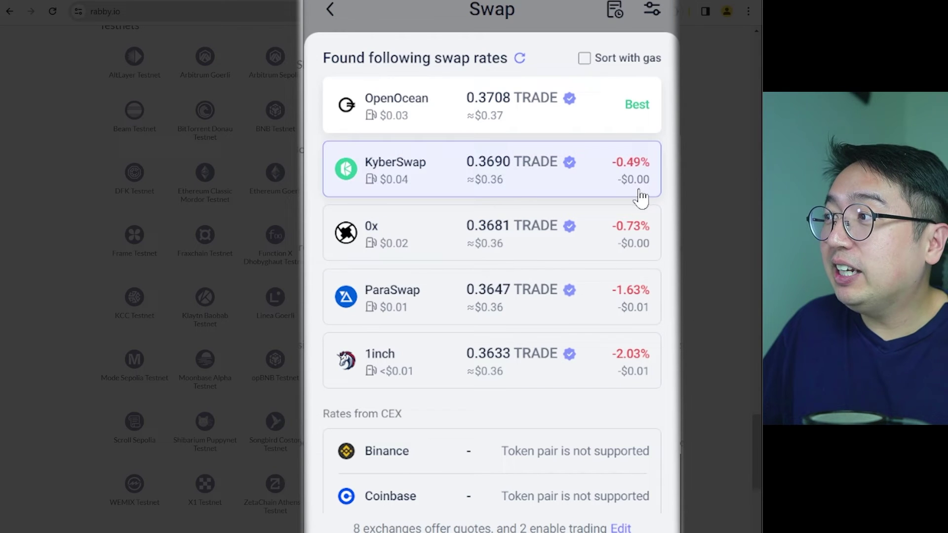
- Inspect the quotes, from OpenOcean's 0.3708 to 1inch's 0.3633 TRADE, and 0x's not-enabled notice
mouse_move(626, 310)
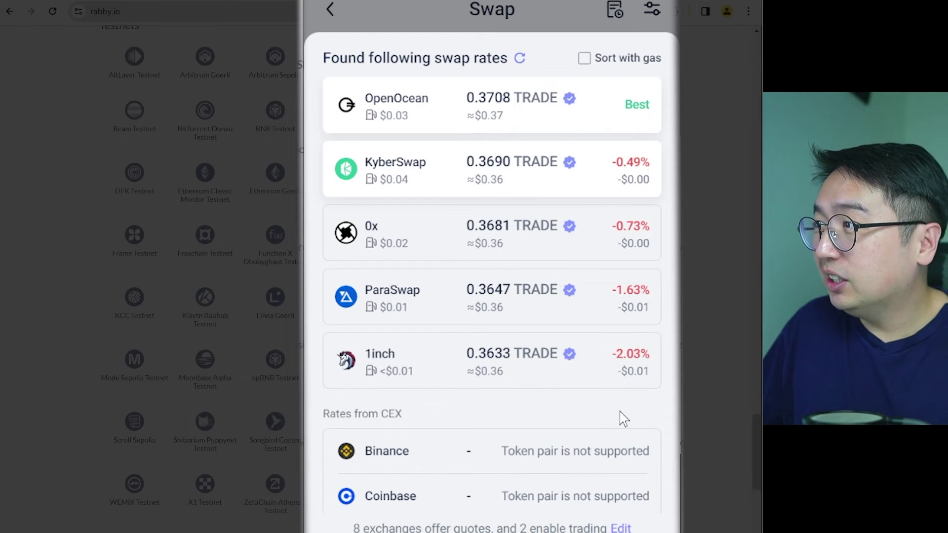
mouse_move(504, 230)
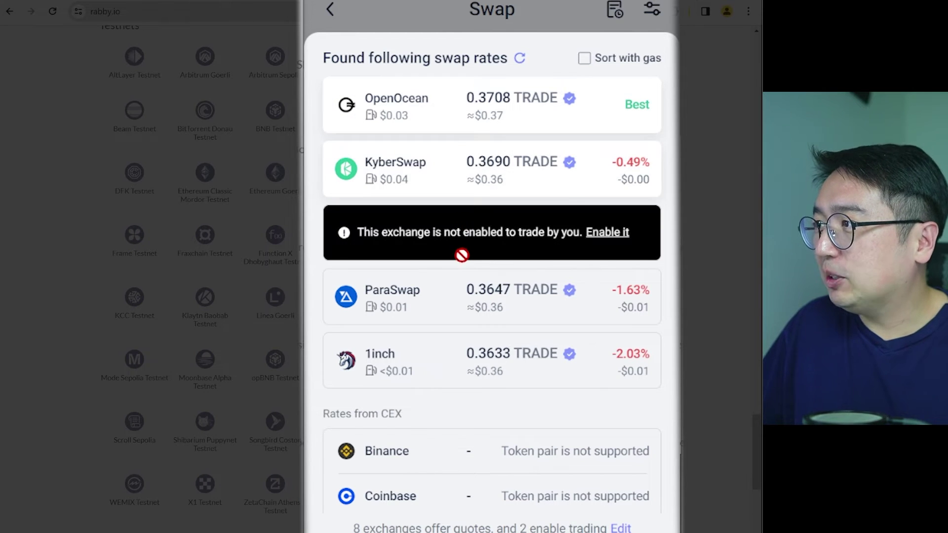
mouse_move(604, 368)
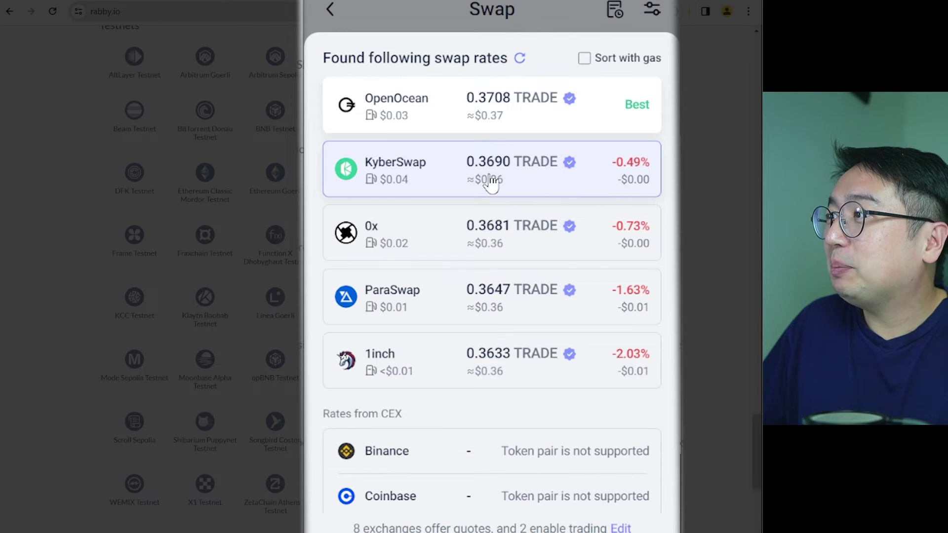
mouse_move(558, 234)
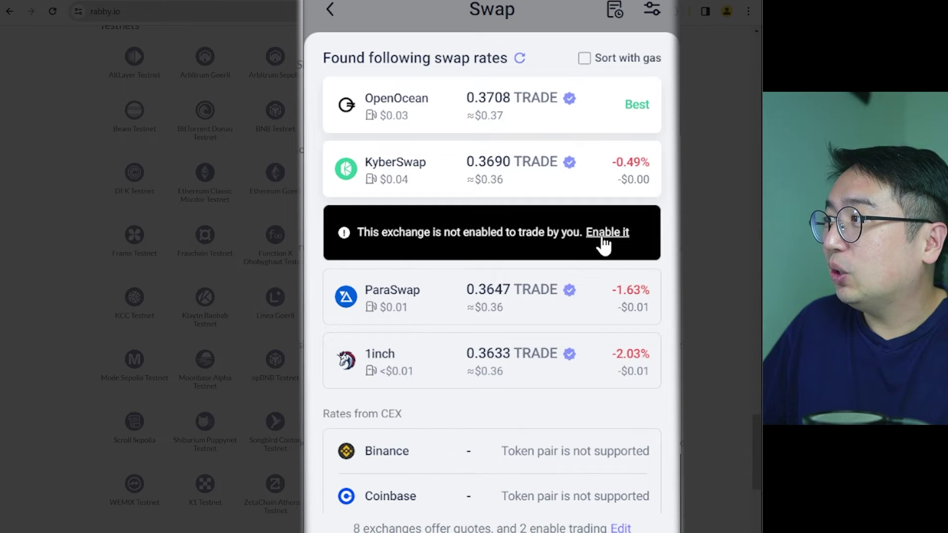
- Enable trading through 0x, accepting the risk terms, and select its 0.3679 TRADE quote
click(606, 233)
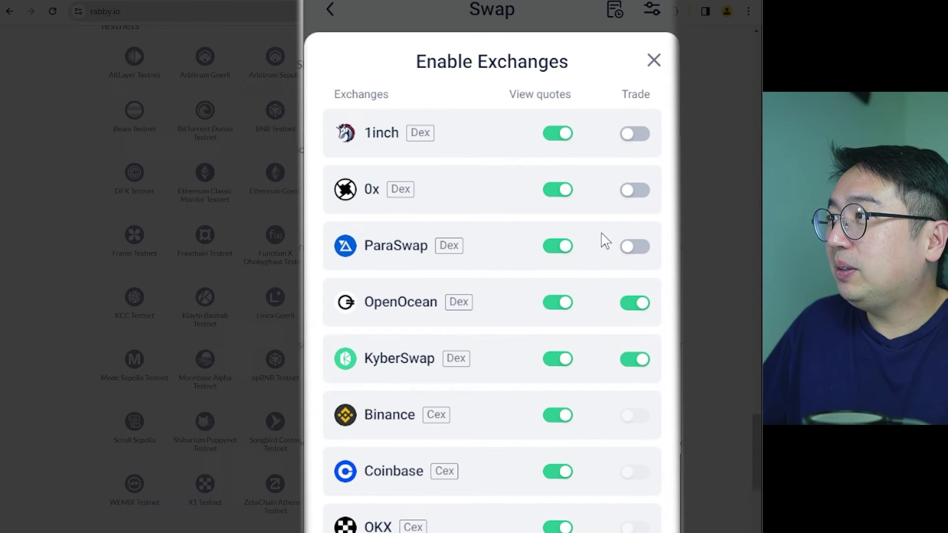
click(635, 191)
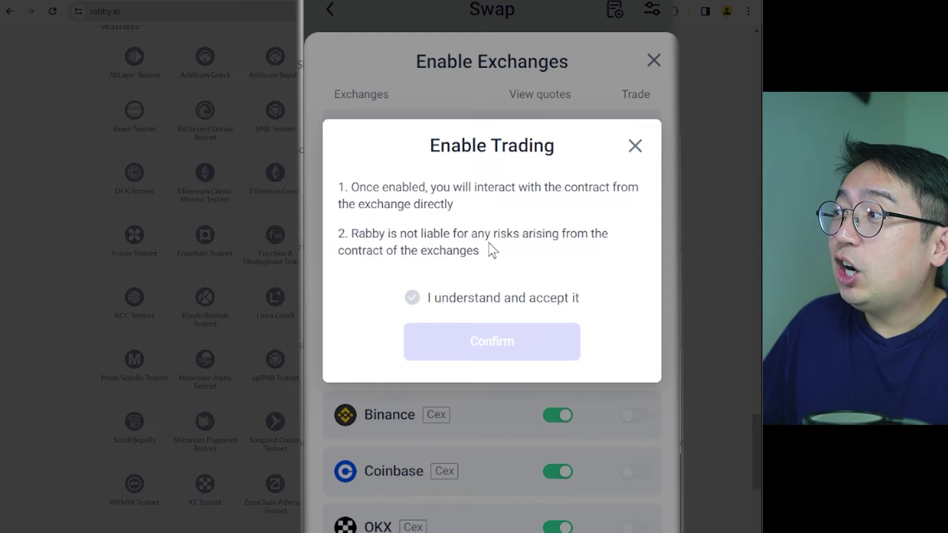
click(426, 305)
click(465, 345)
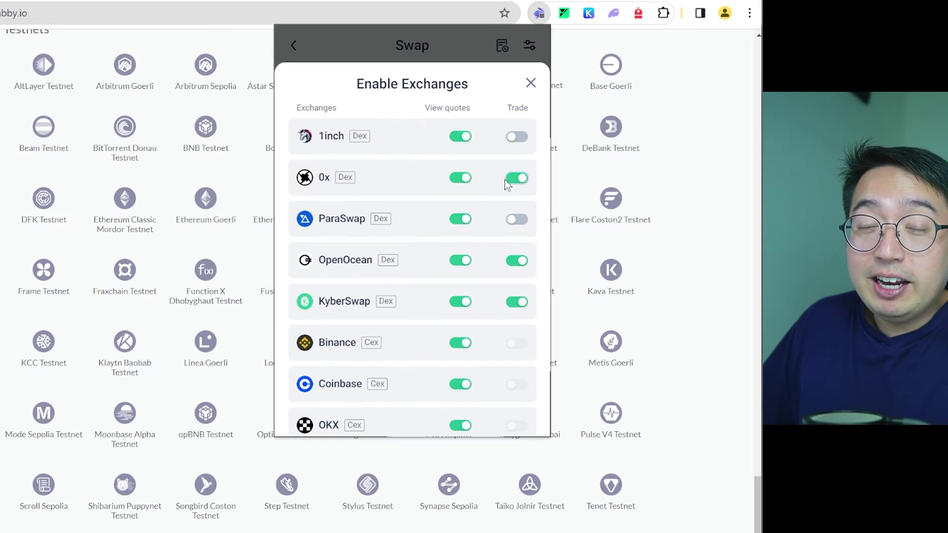
click(531, 82)
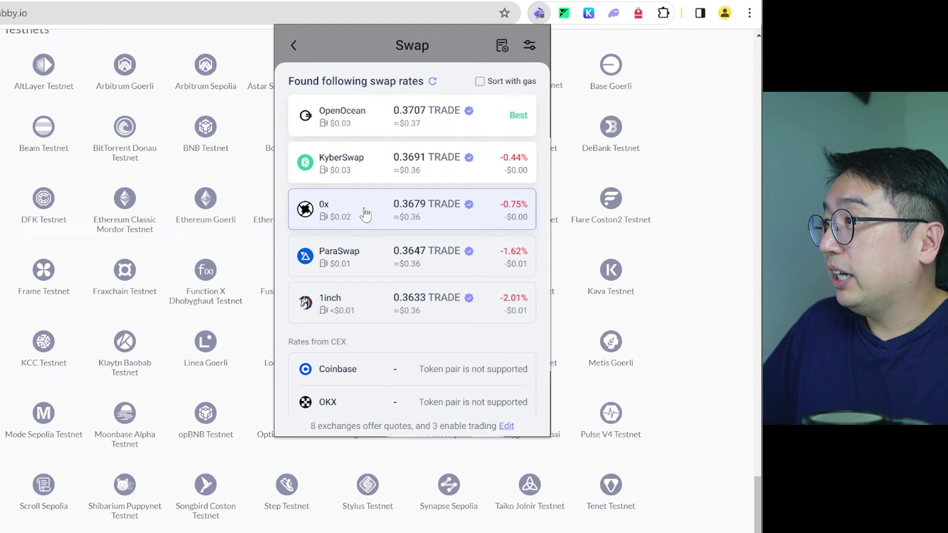
mouse_move(416, 302)
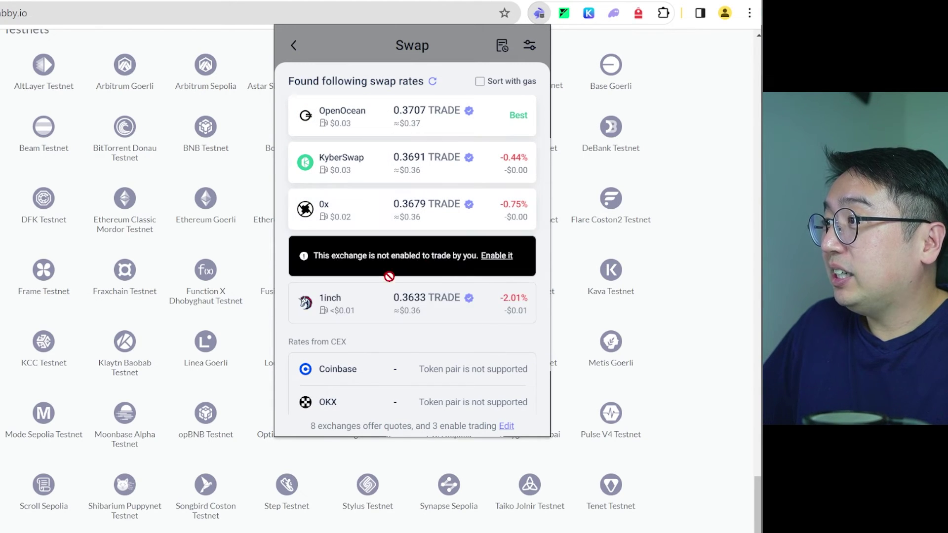
click(370, 215)
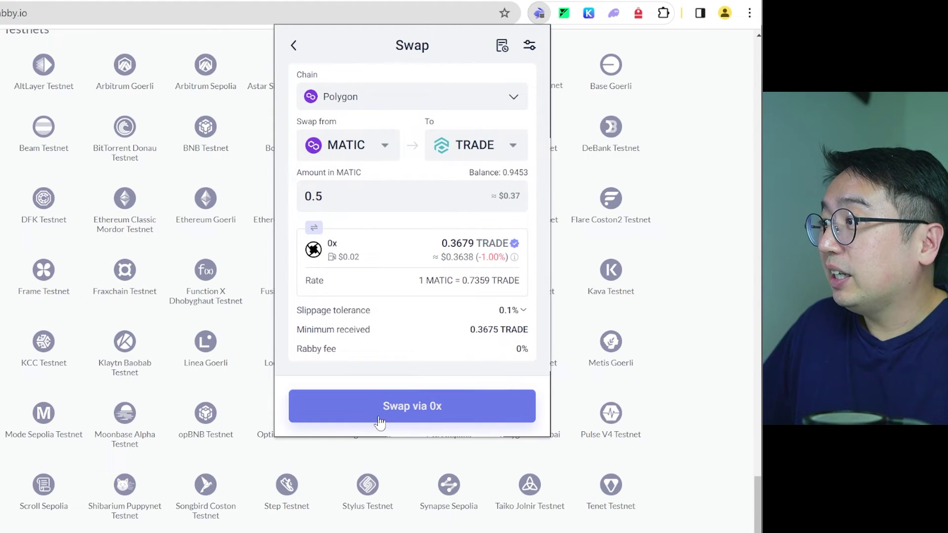
- Start the 0x swap, review the called contract's age and popularity, then sign and confirm
click(380, 423)
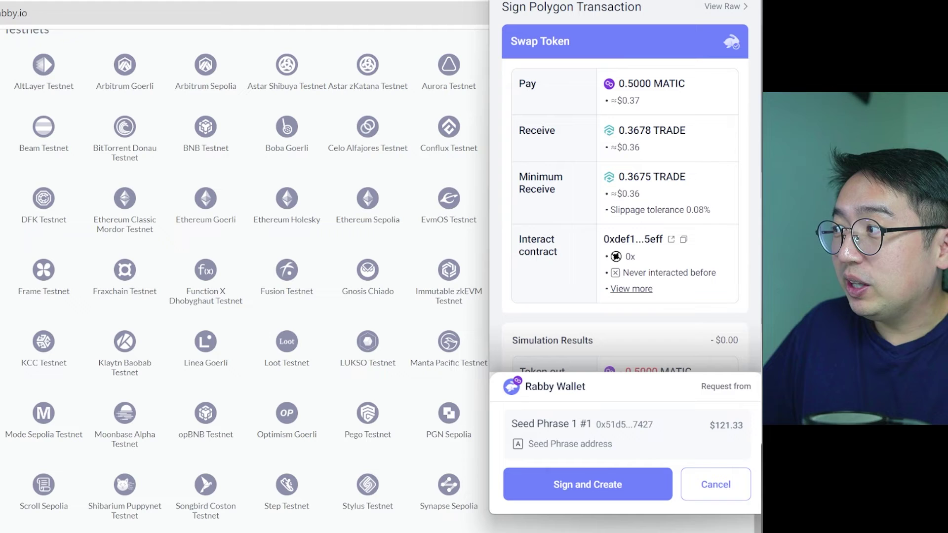
click(642, 289)
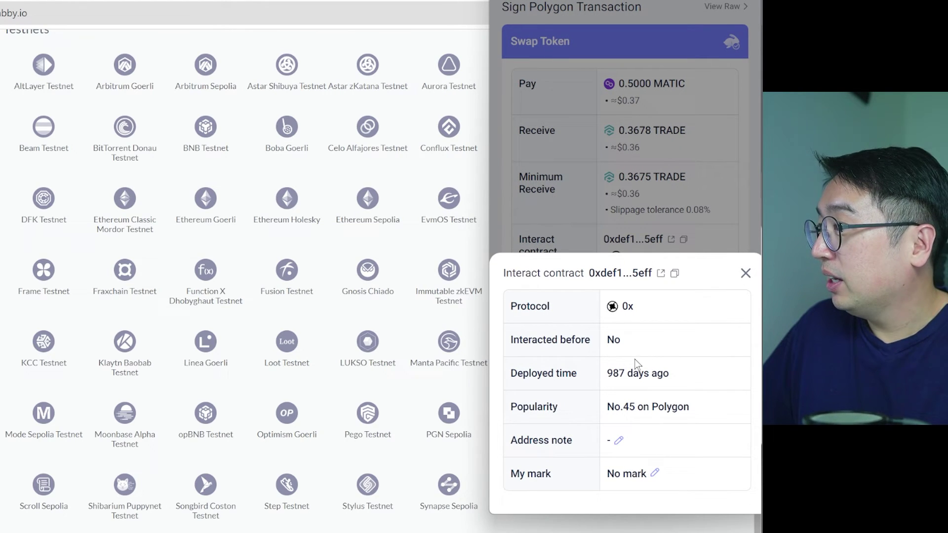
drag(671, 376, 625, 376)
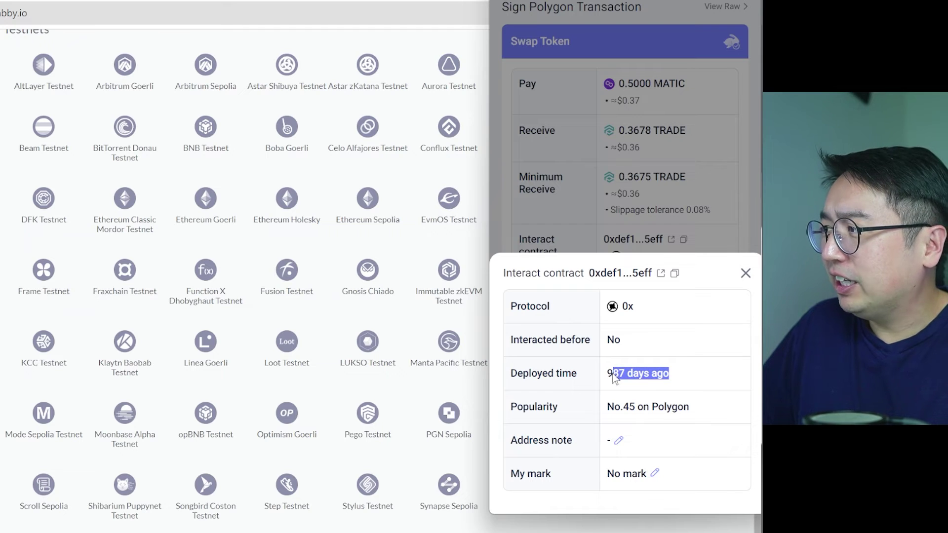
drag(689, 407, 621, 407)
click(744, 274)
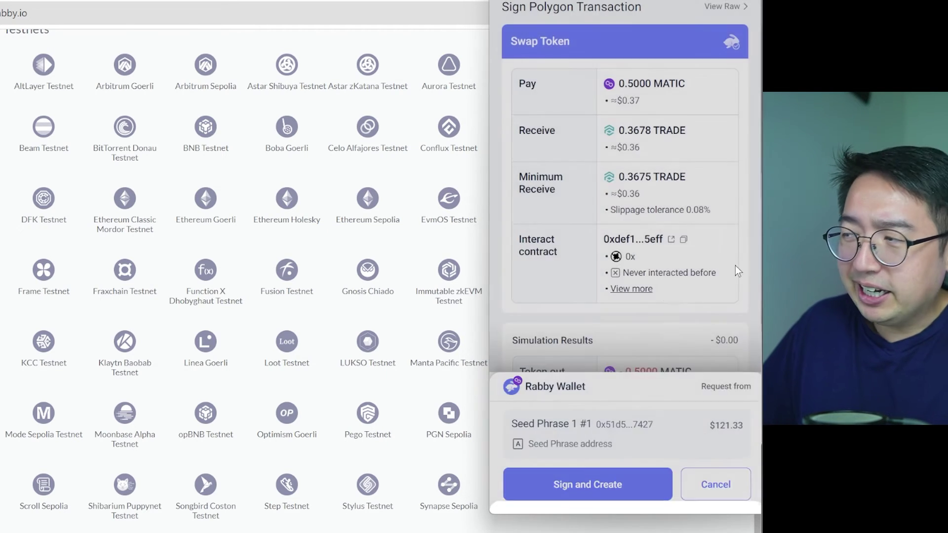
click(576, 488)
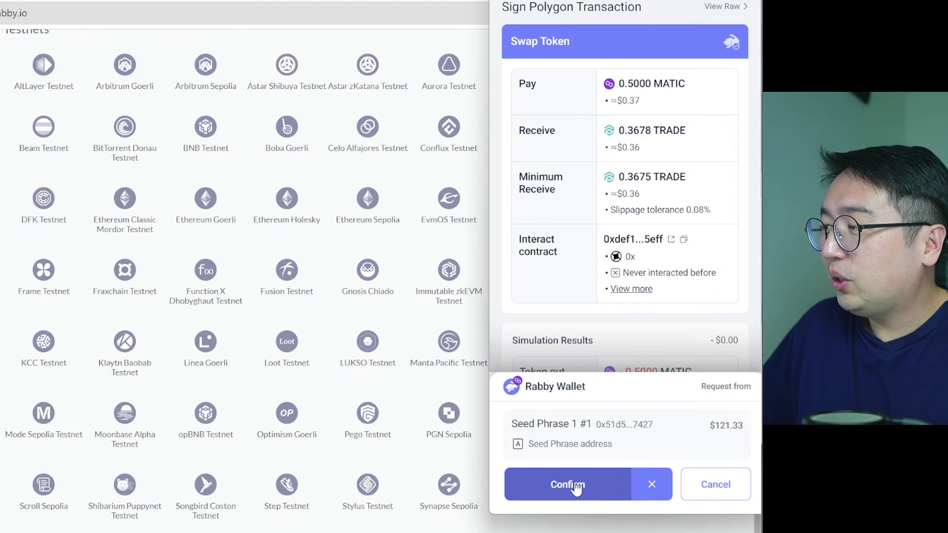
click(568, 485)
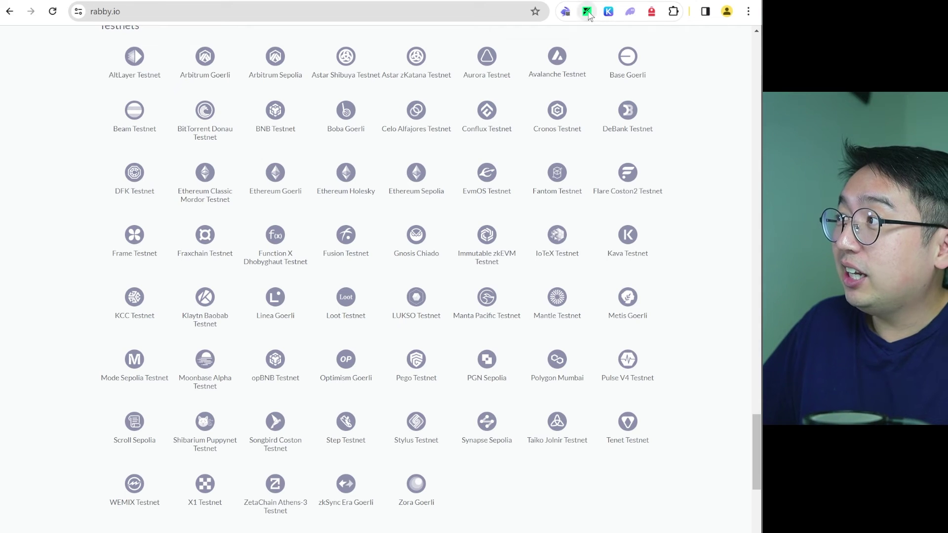
- Open Rabby's Send form, checking the chain and token lists and keeping Arbitrum Nova and ETH
click(566, 10)
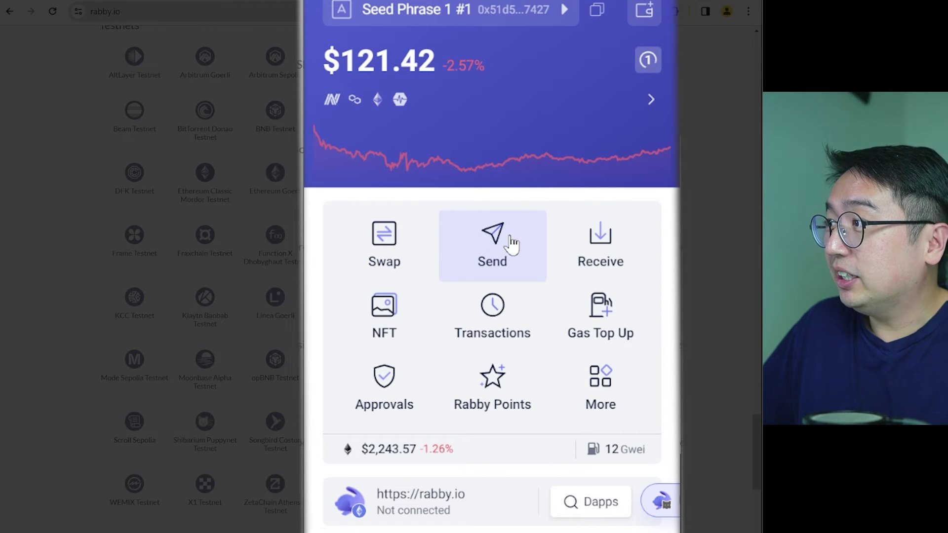
click(510, 244)
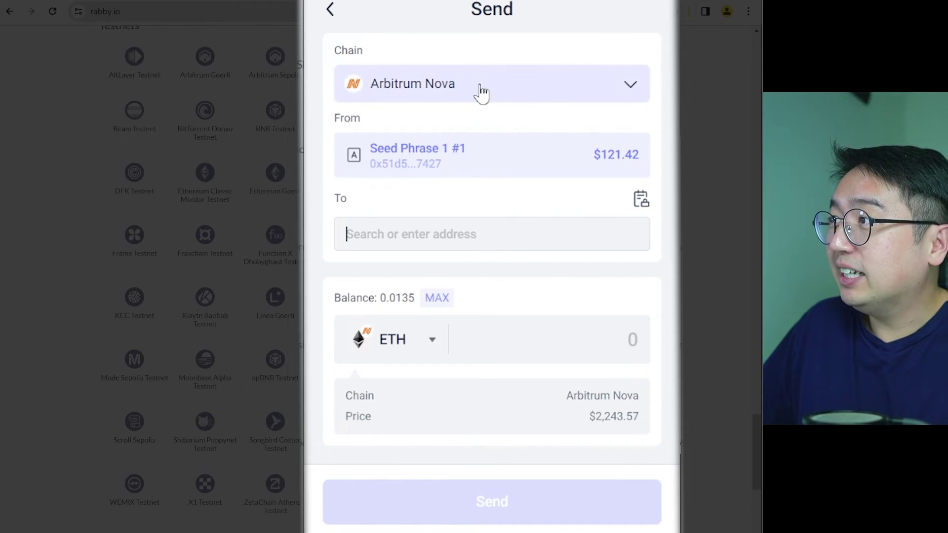
click(425, 86)
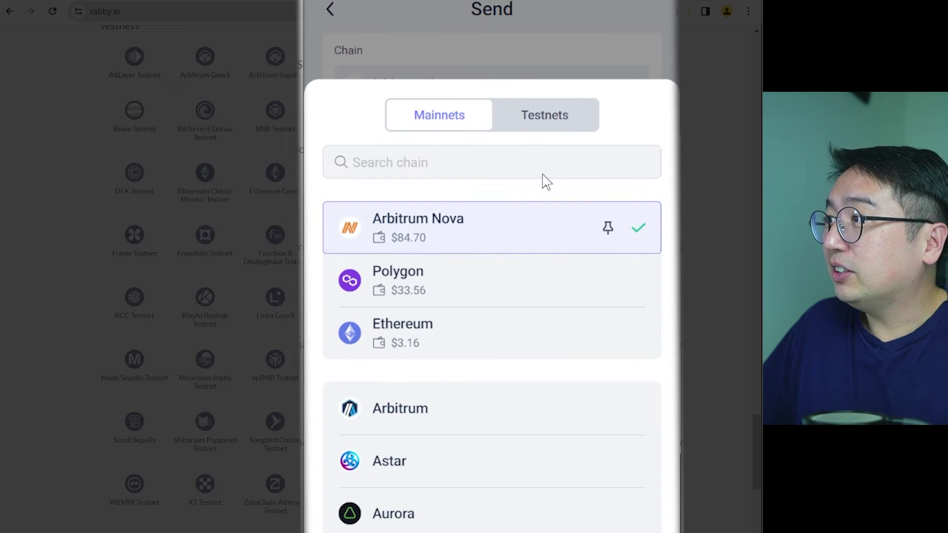
click(473, 26)
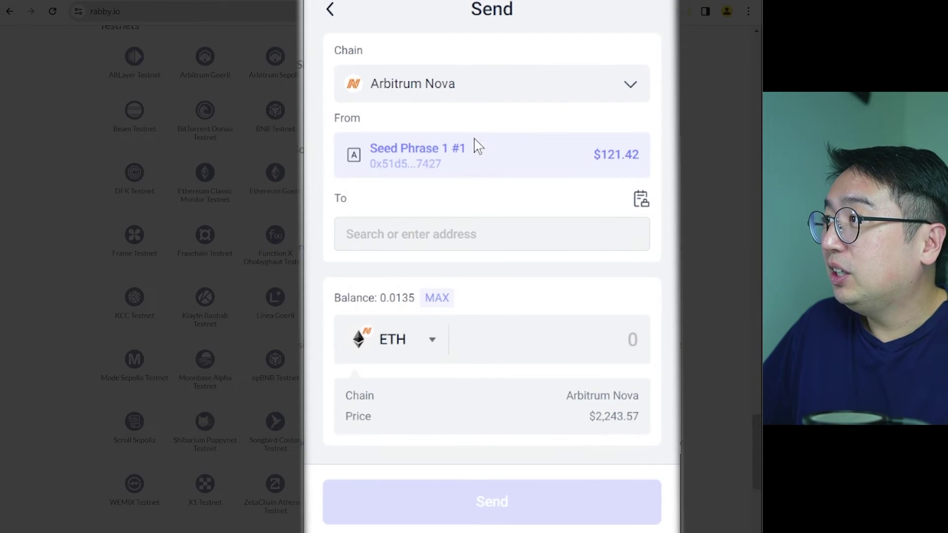
click(412, 336)
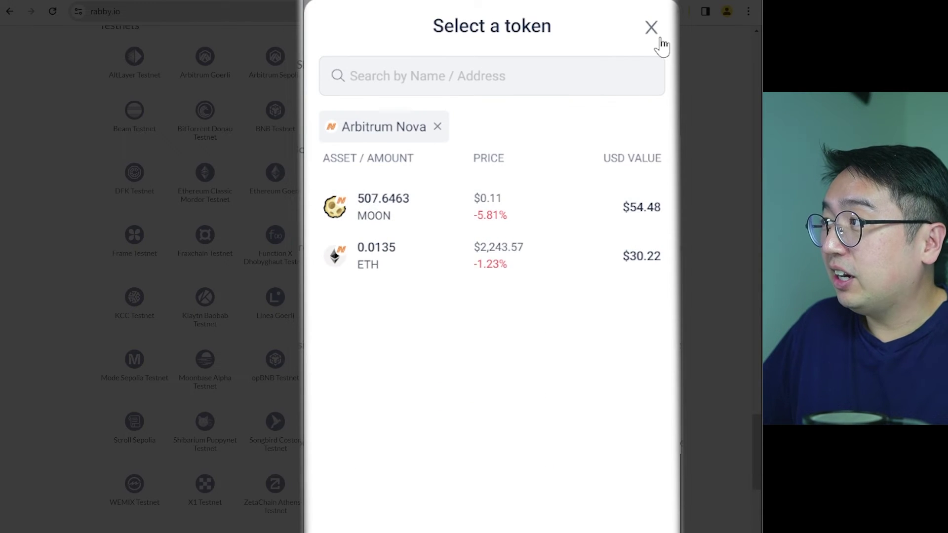
click(651, 27)
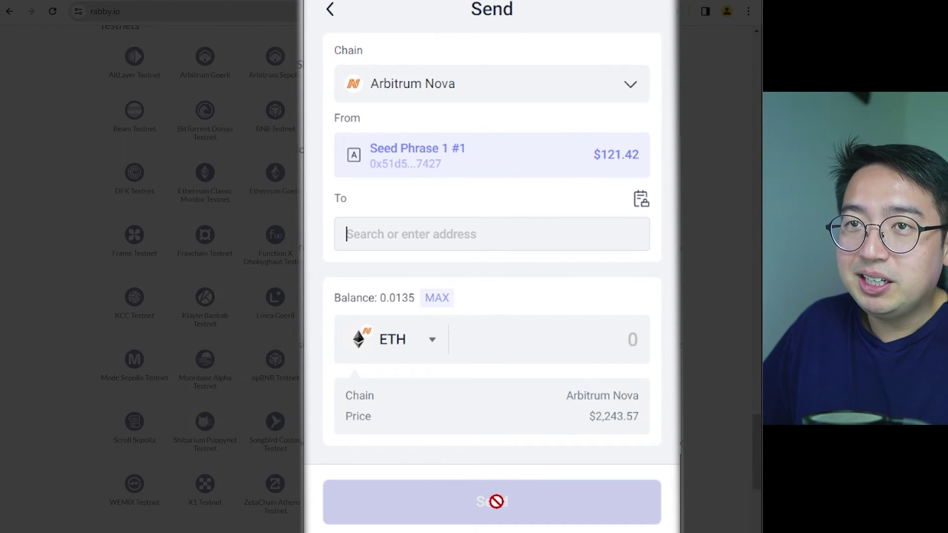
- Leave the send form, view the Arbitrum Nova receive address, and return to the dashboard
click(330, 10)
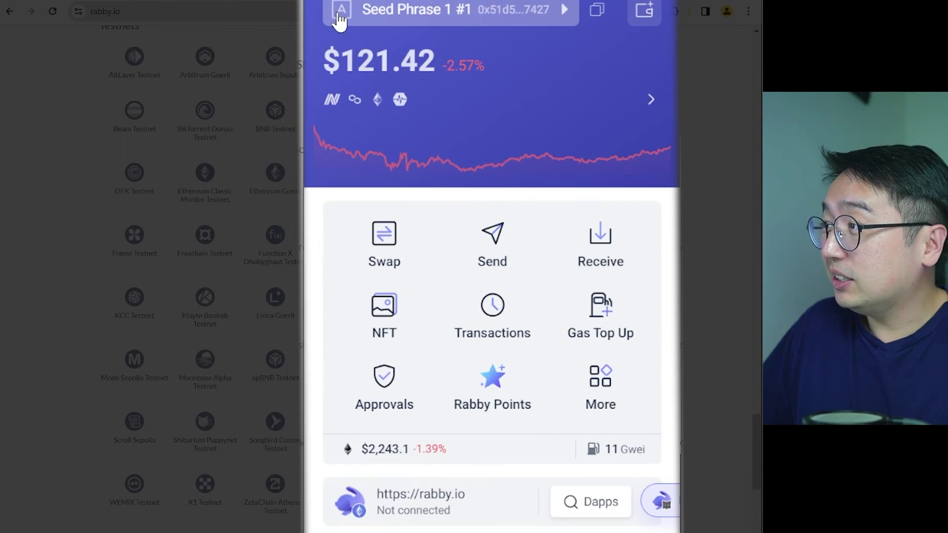
click(625, 264)
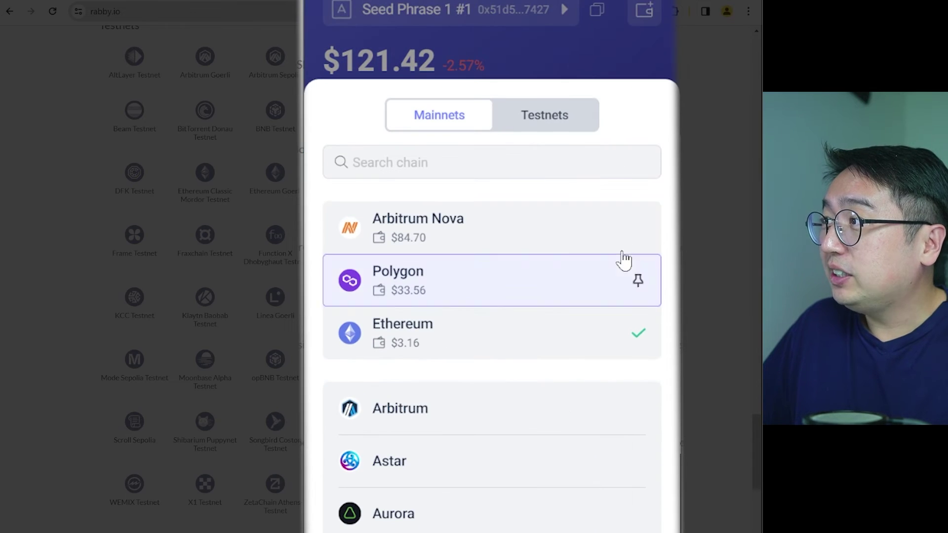
click(483, 255)
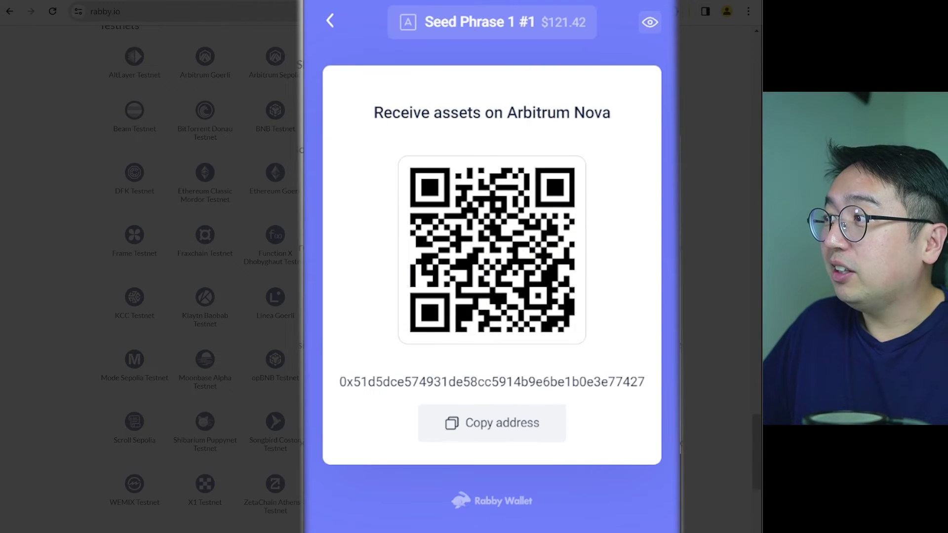
click(332, 19)
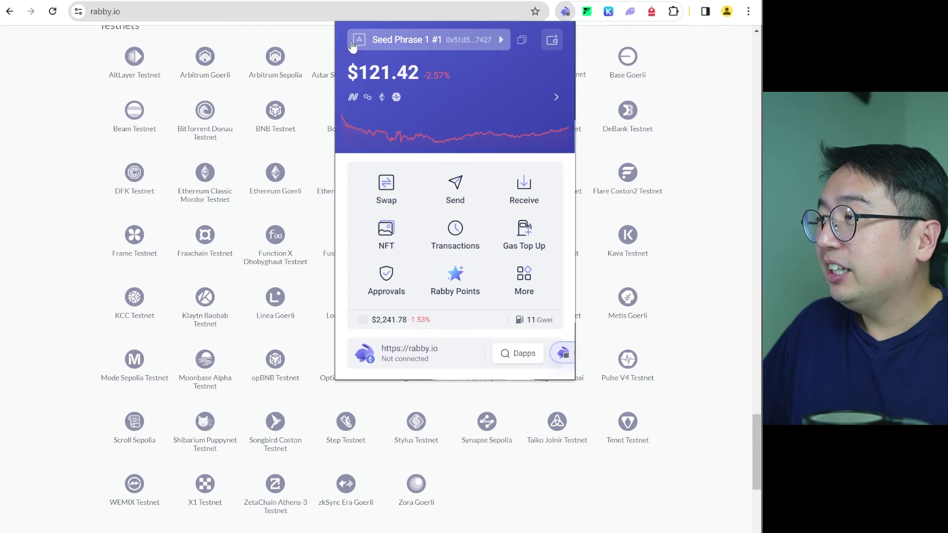
- Review the transaction history with scam transactions hidden
click(454, 249)
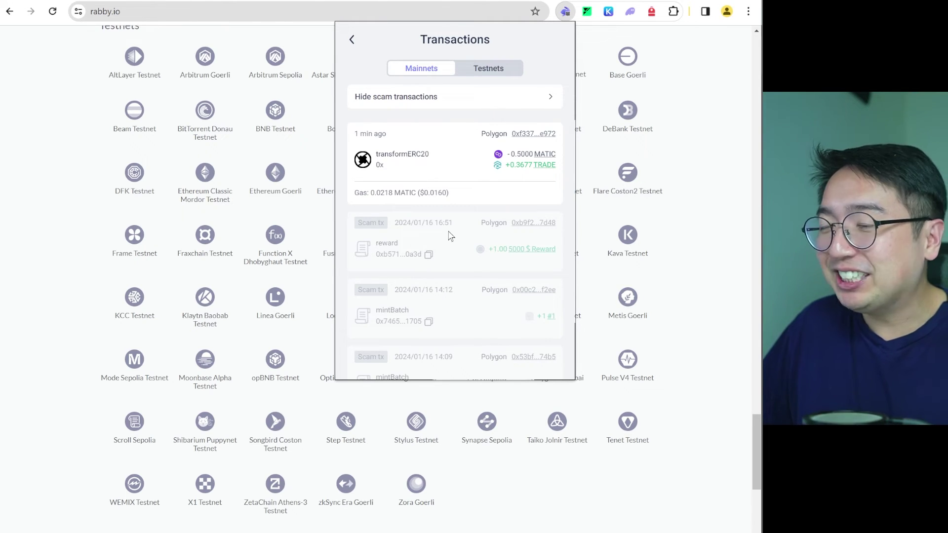
scroll(450, 234, down, 2)
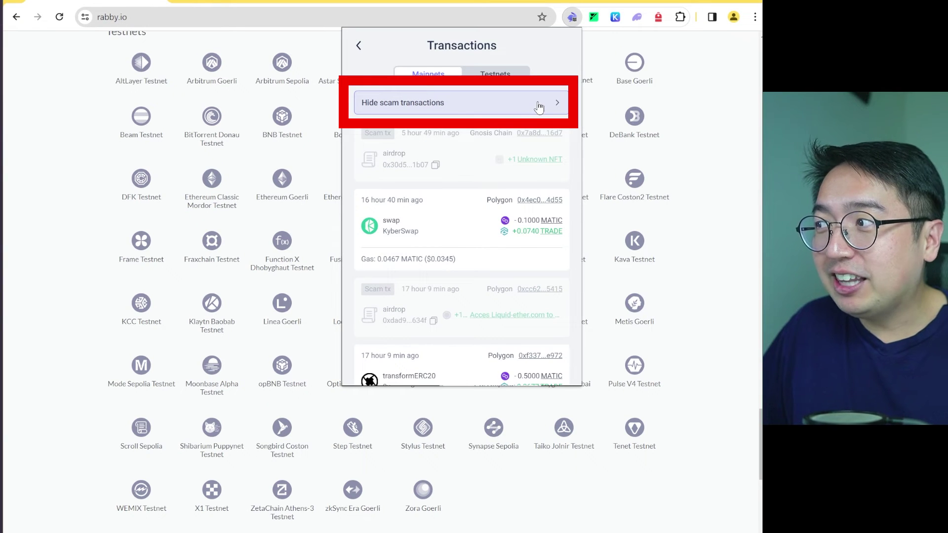
click(533, 110)
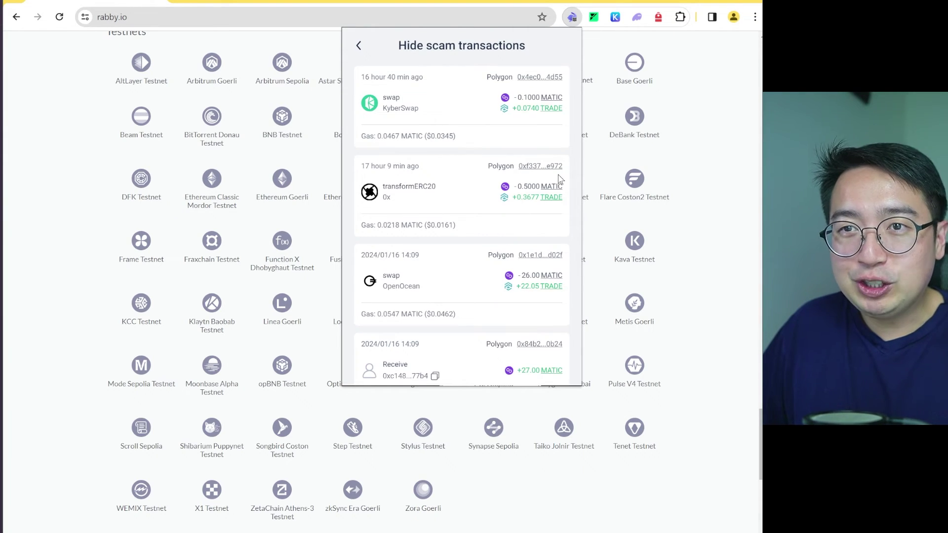
scroll(559, 178, down, 3)
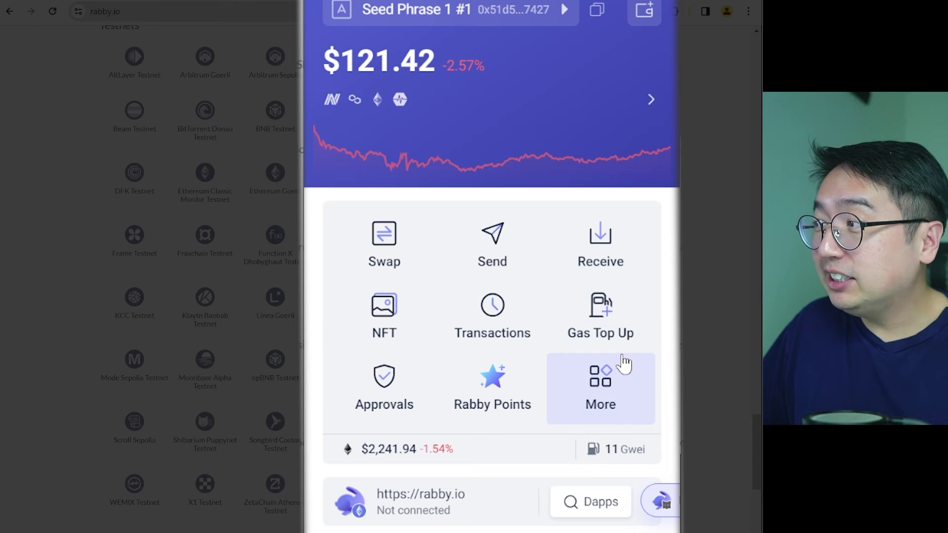
- Prepare a $20 Polygon gas top-up with the 0.0135 ETH balance chosen as payment
click(636, 311)
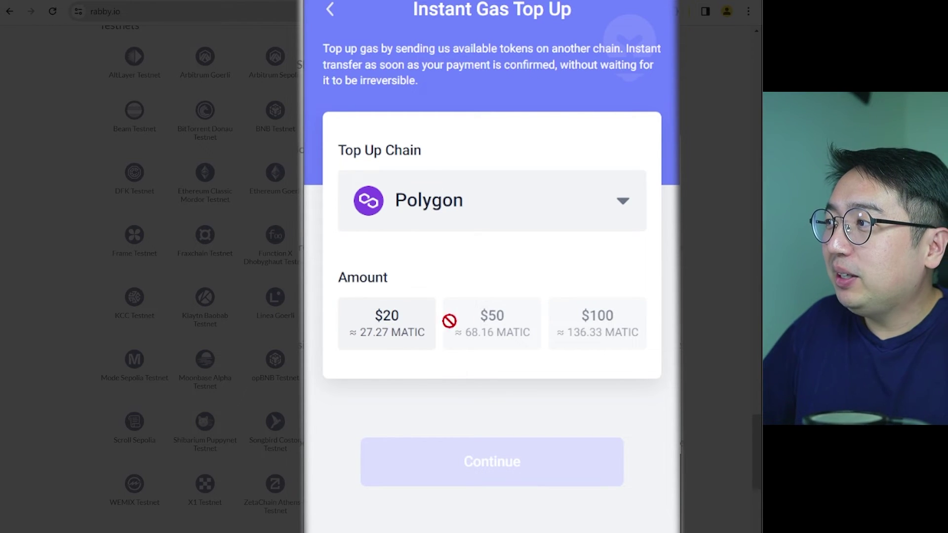
mouse_move(535, 324)
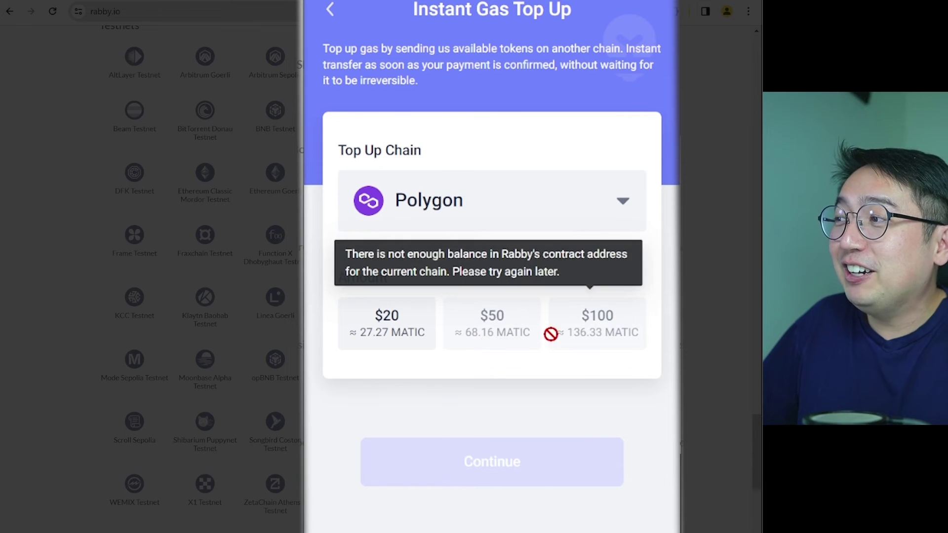
click(393, 343)
click(474, 473)
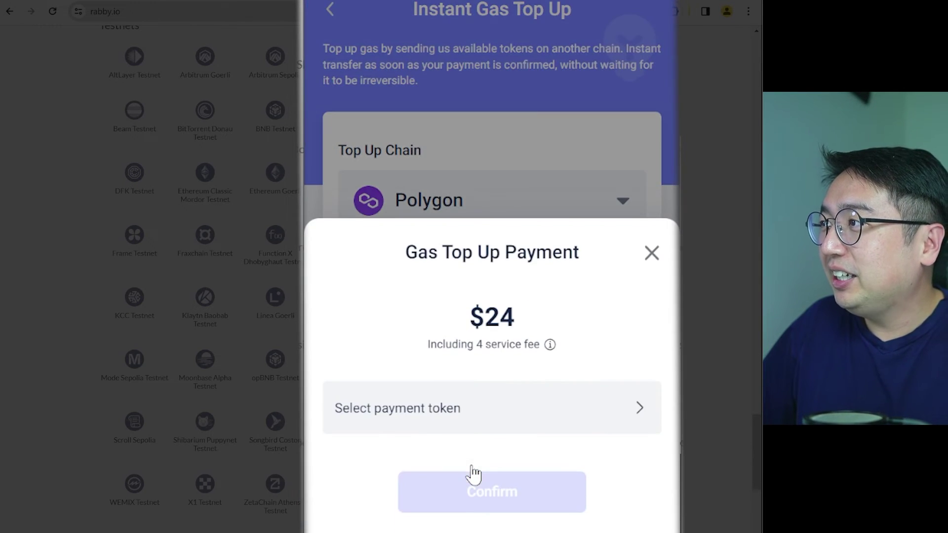
click(483, 418)
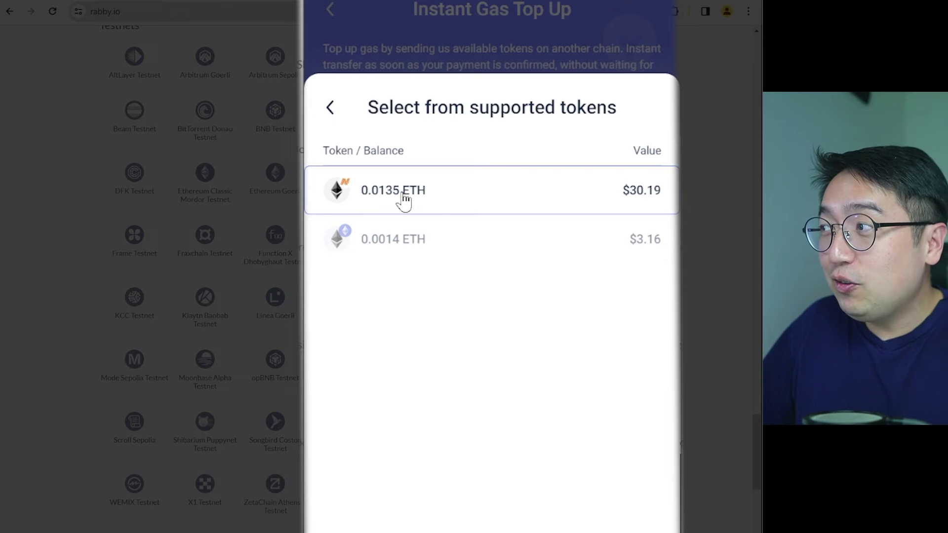
click(403, 198)
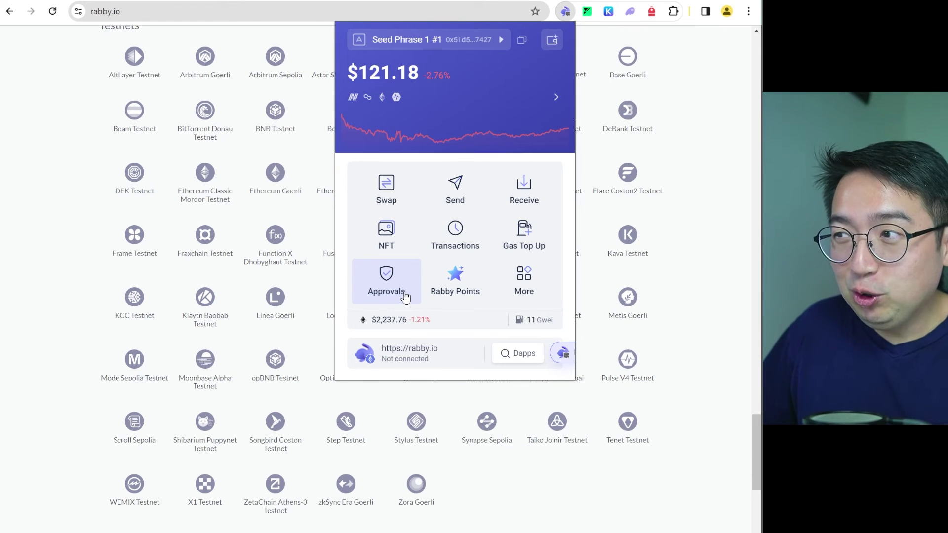
- Open the Approvals page and sort approvals by My Approval Time
click(405, 297)
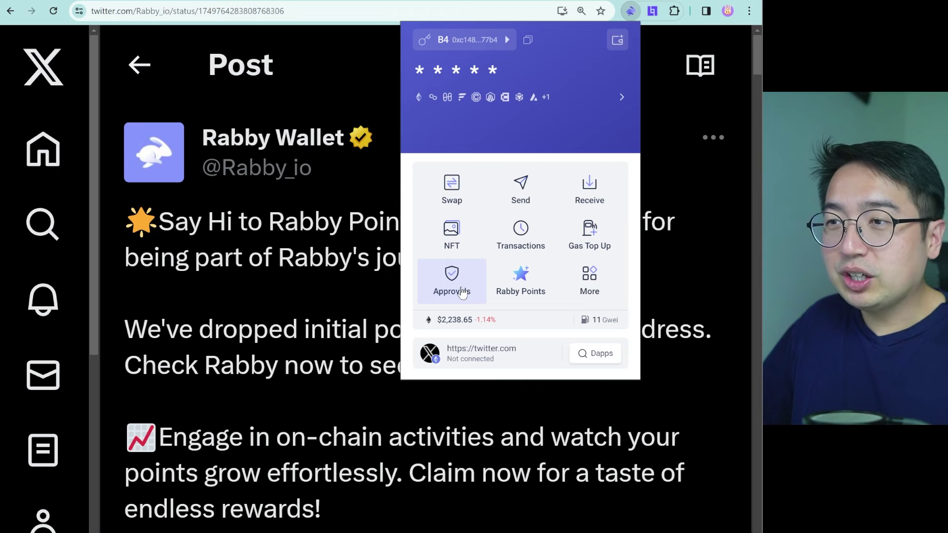
click(463, 292)
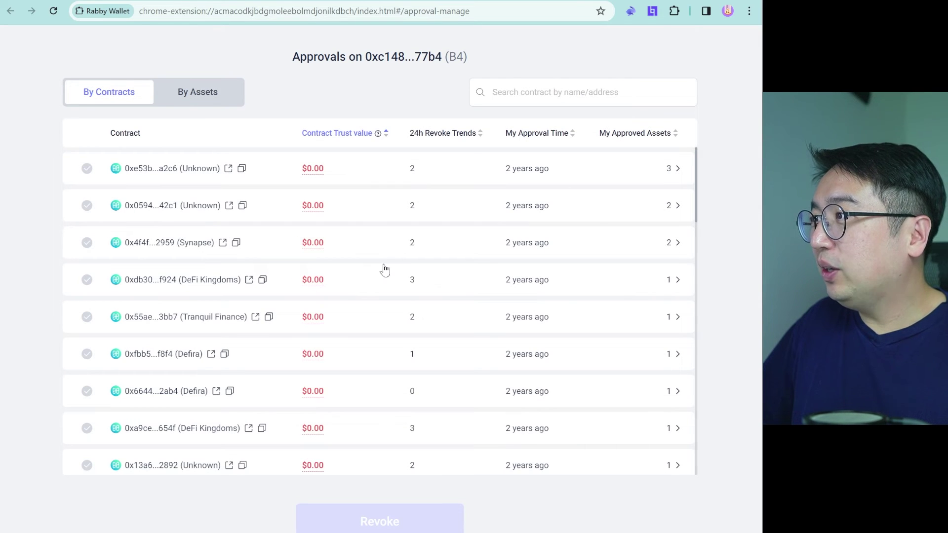
scroll(389, 269, down, 3)
scroll(389, 269, down, 15)
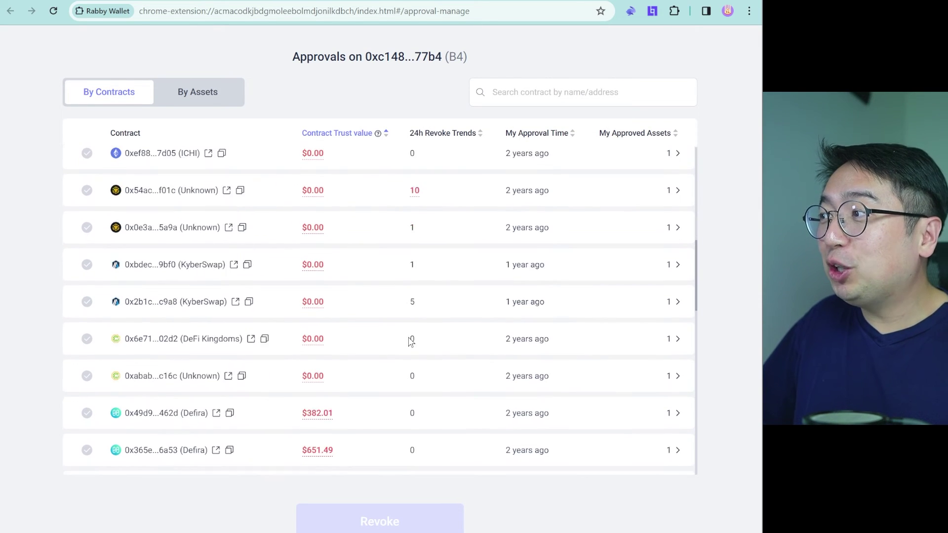
click(546, 134)
scroll(628, 212, down, 3)
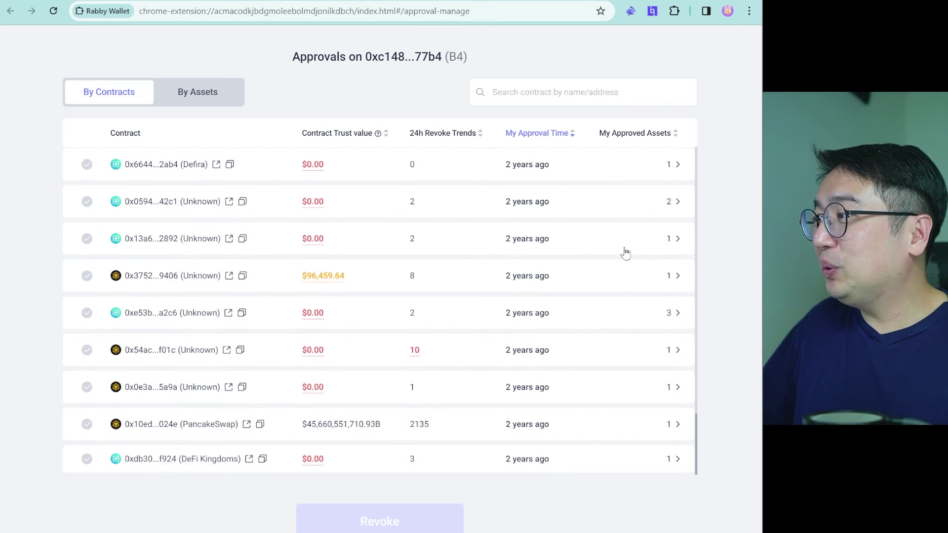
scroll(629, 266, up, 15)
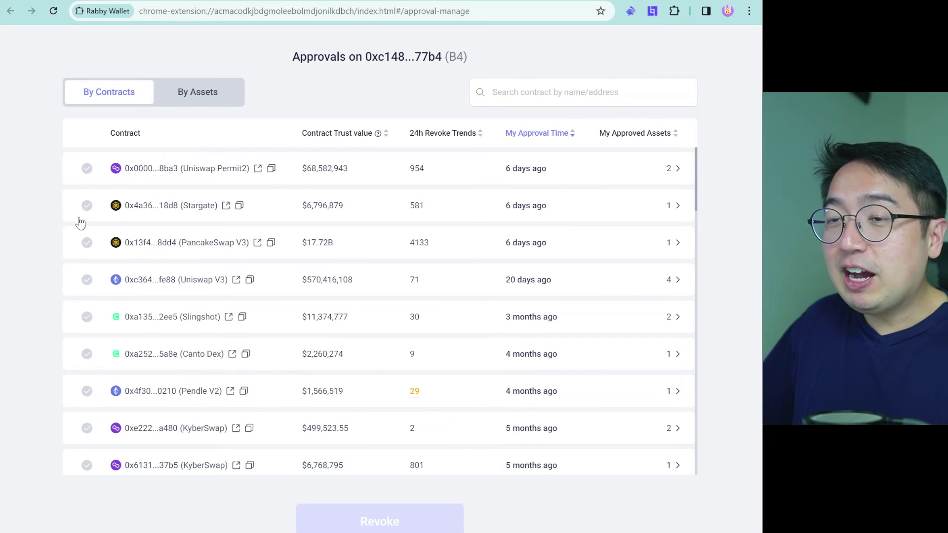
- Tick Uniswap Permit2, Stargate, PancakeSwap V3, Uniswap V3, Slingshot, Canto Dex, Pendle V2 and both KyberSwap approvals for revoking
click(86, 171)
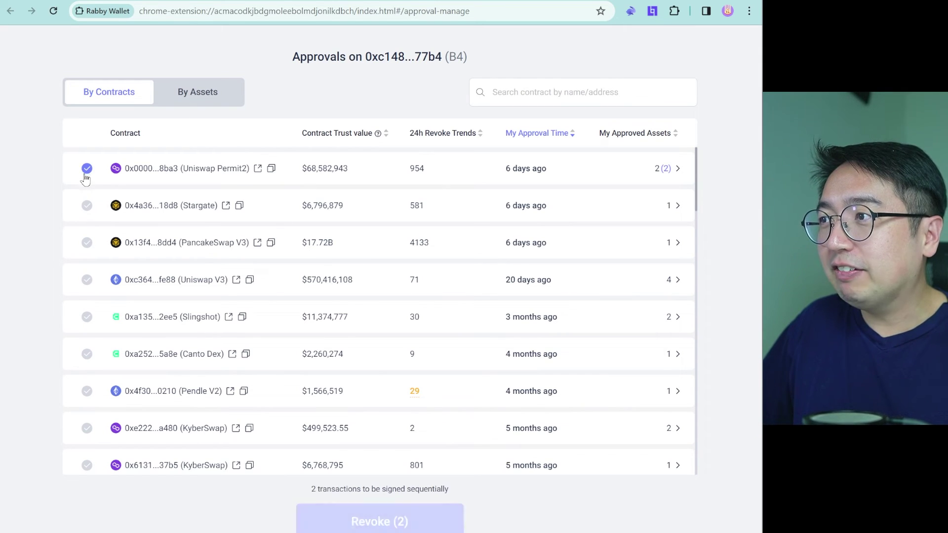
click(86, 205)
click(87, 242)
click(86, 280)
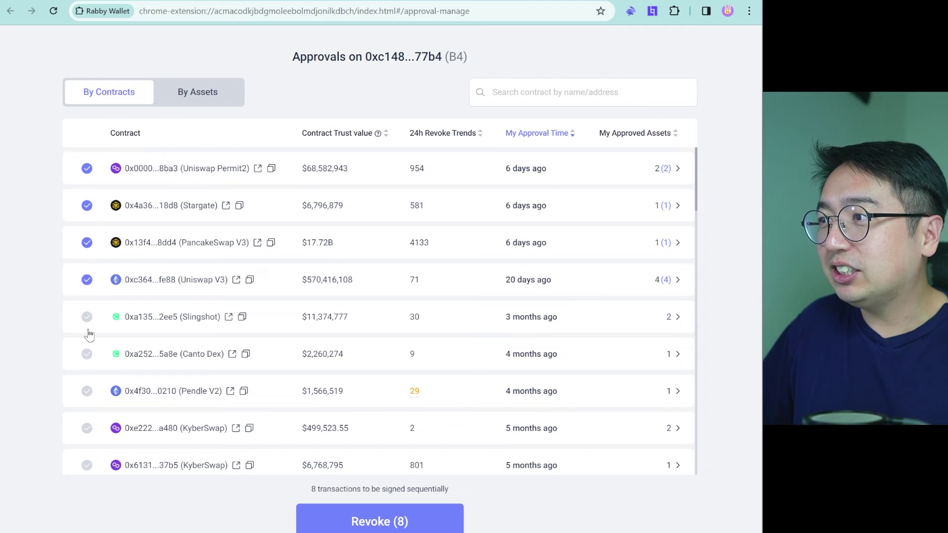
click(86, 316)
click(86, 353)
click(87, 391)
click(87, 428)
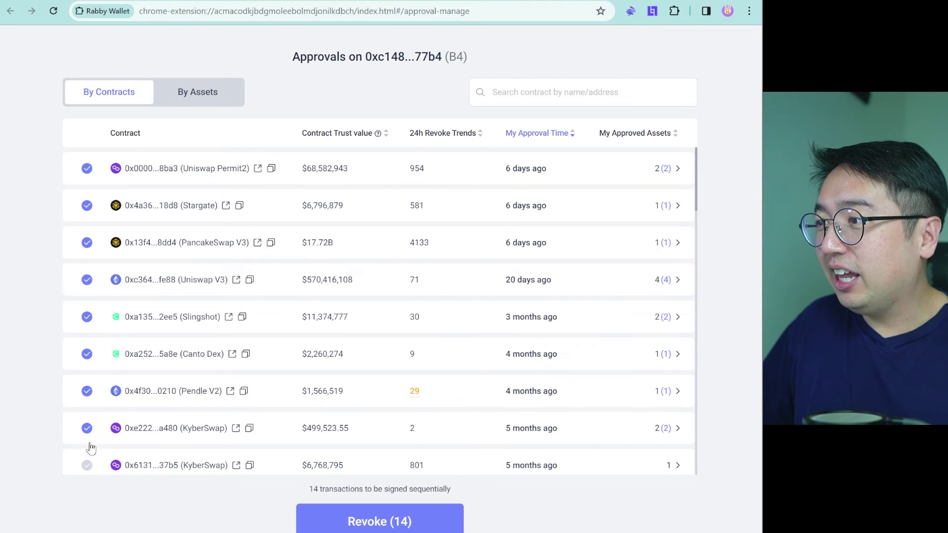
click(86, 465)
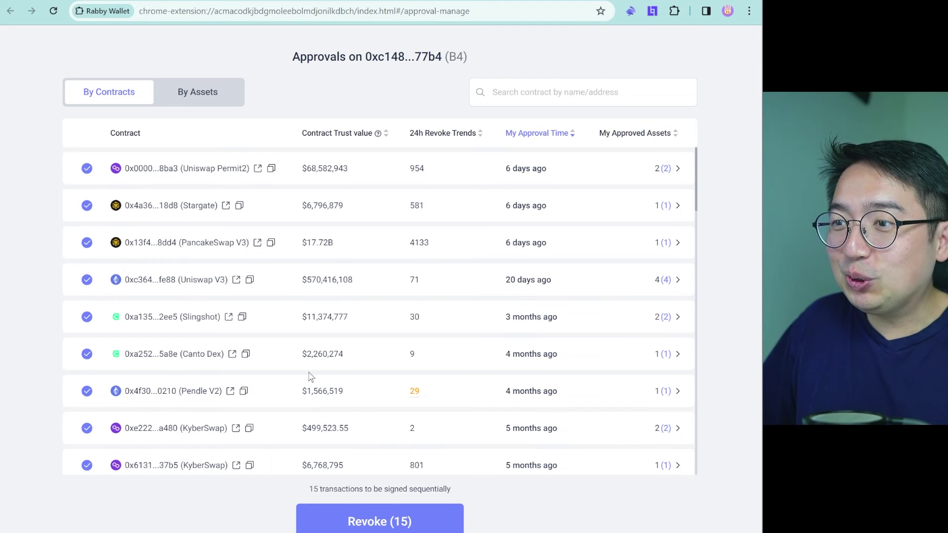
scroll(307, 375, down, 2)
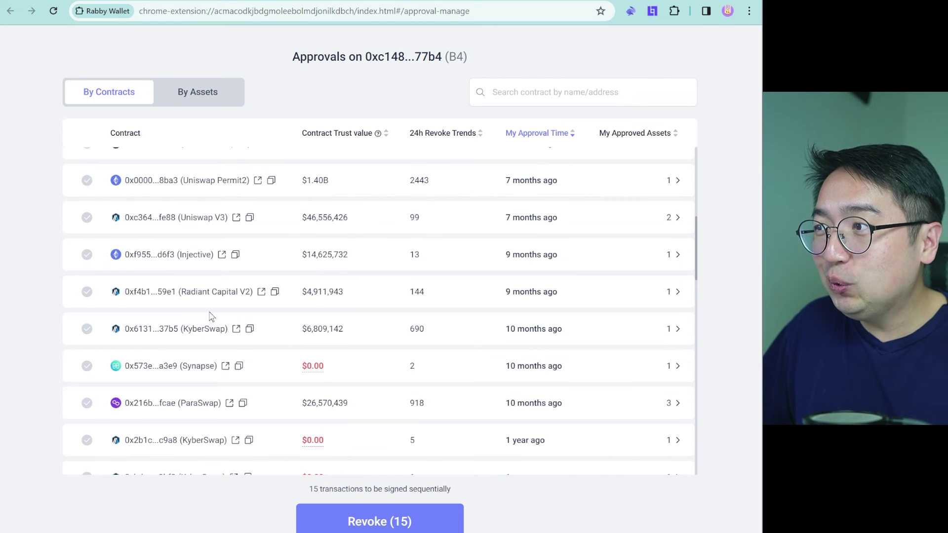
scroll(187, 305, up, 3)
scroll(187, 304, up, 3)
scroll(186, 299, down, 4)
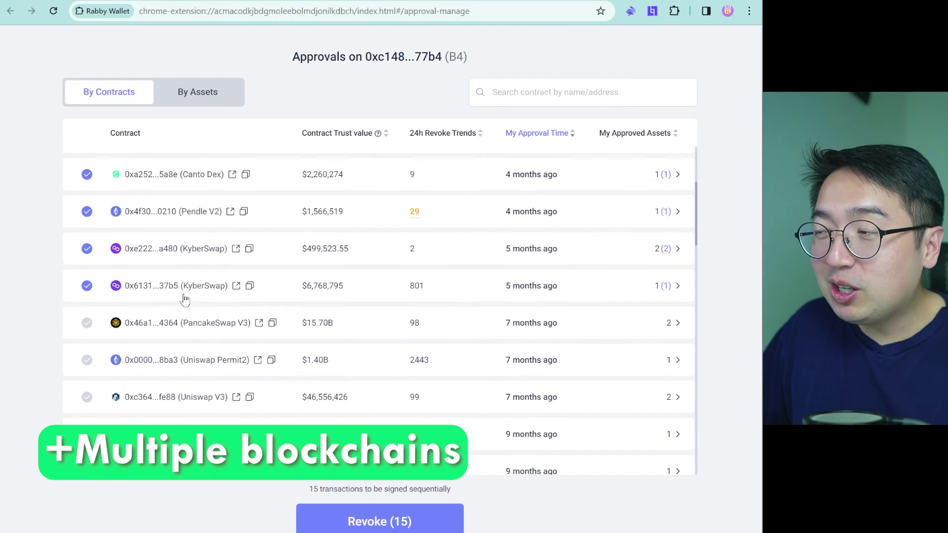
scroll(187, 298, down, 1)
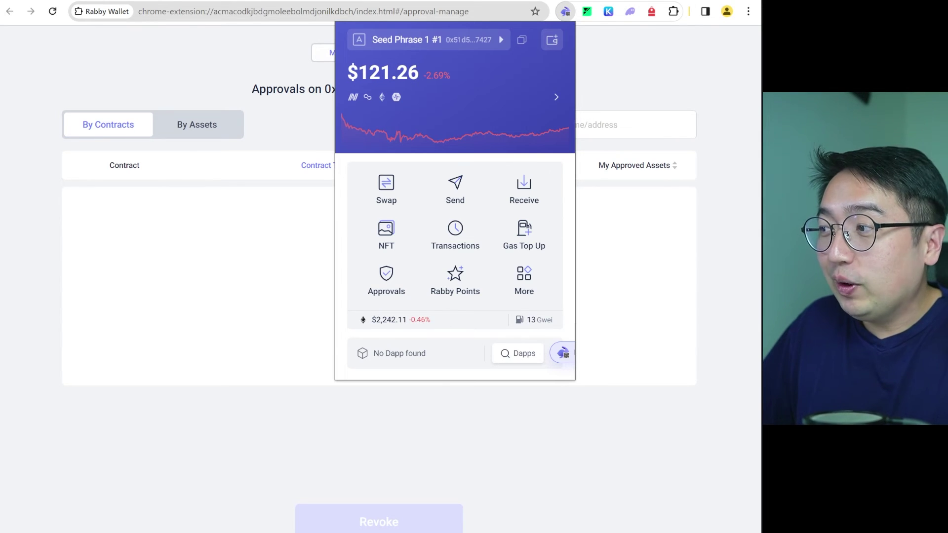
- Search the Dapps page for 'bridge', finding 334 dapps
click(520, 363)
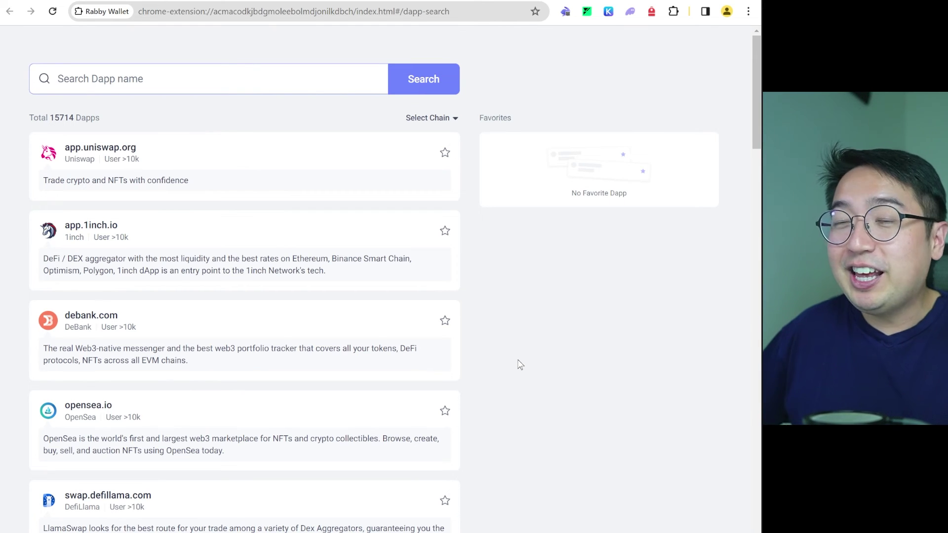
click(565, 11)
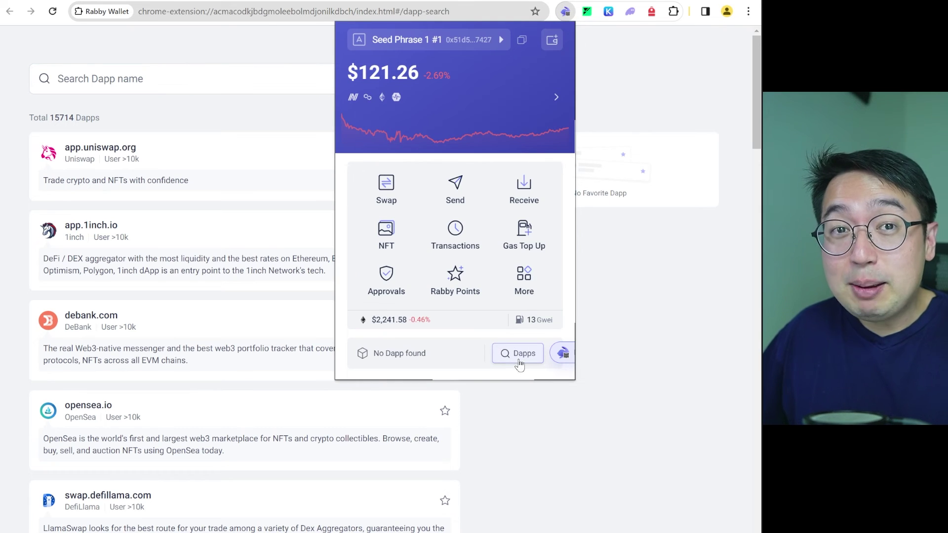
click(121, 92)
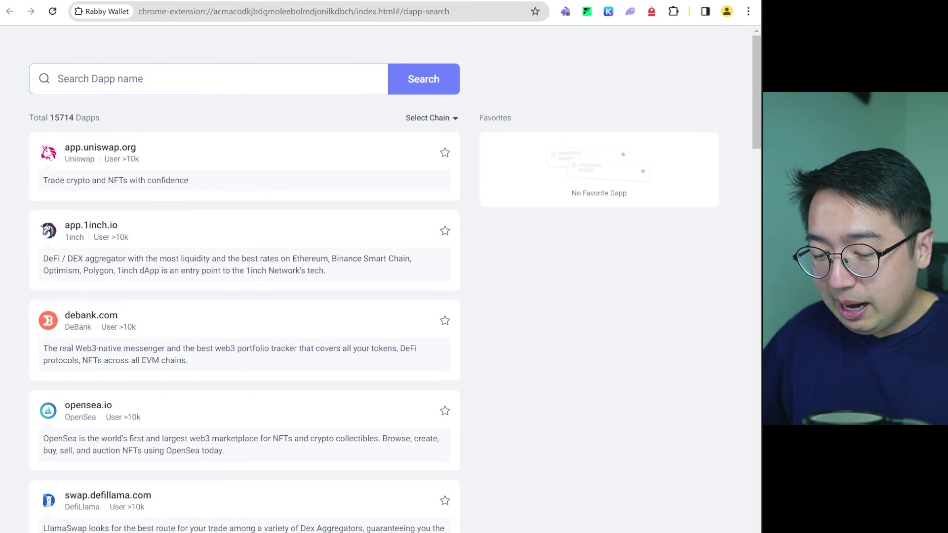
text(bridge)
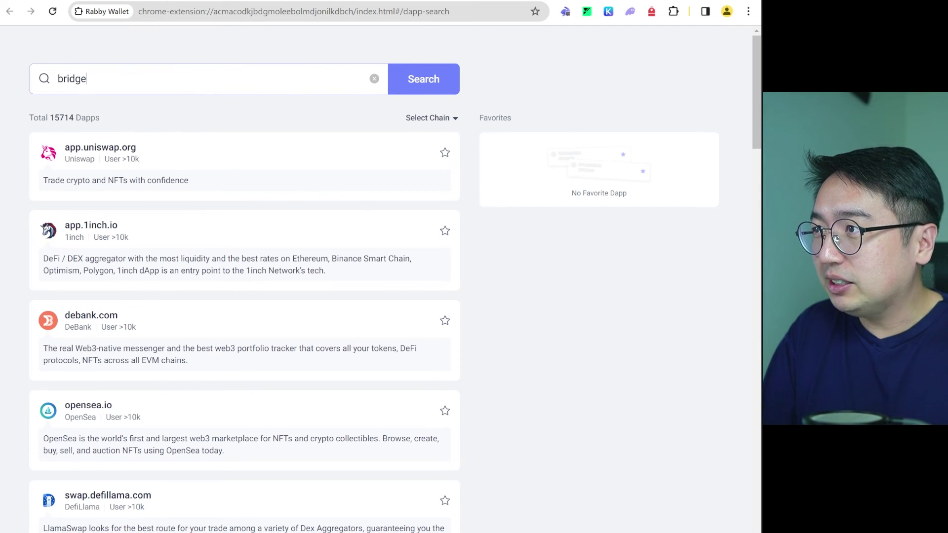
key(Return)
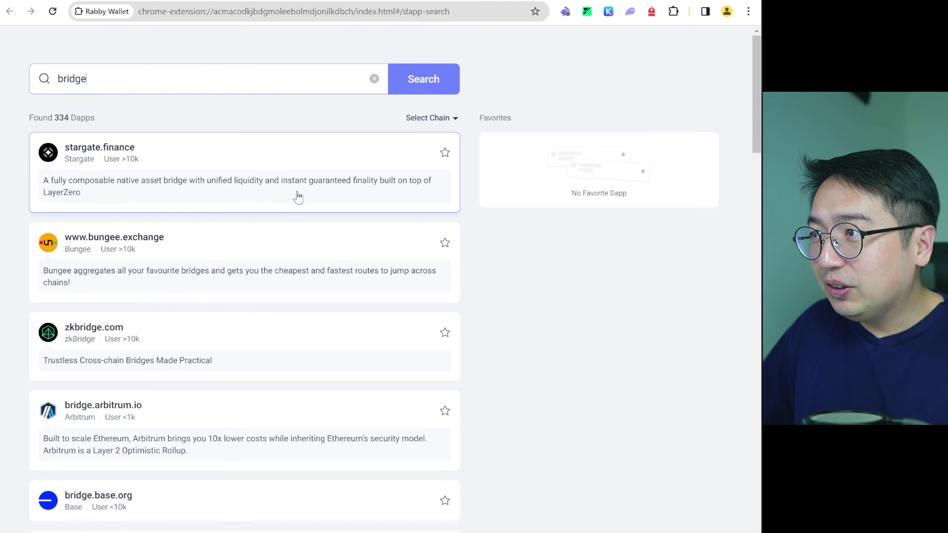
scroll(251, 361, down, 2)
scroll(262, 364, up, 2)
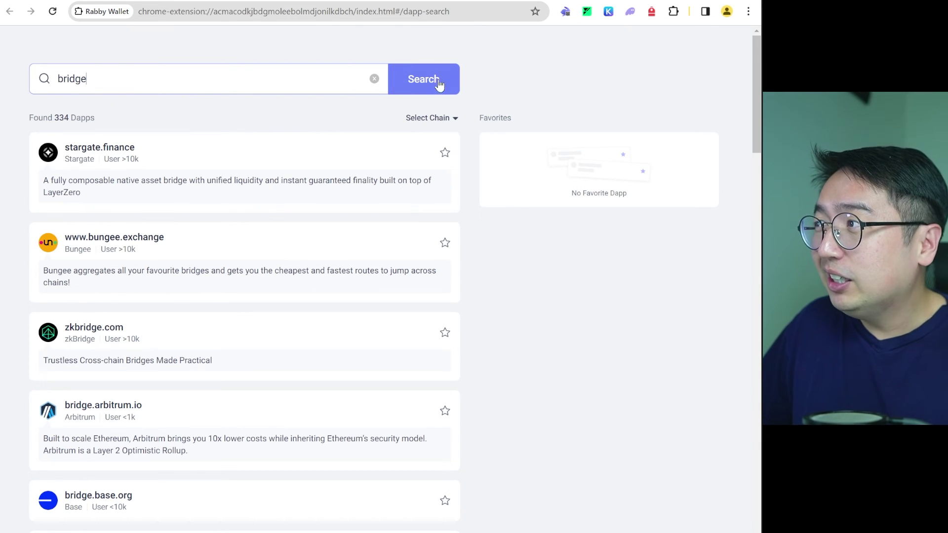
key(ctrl+a)
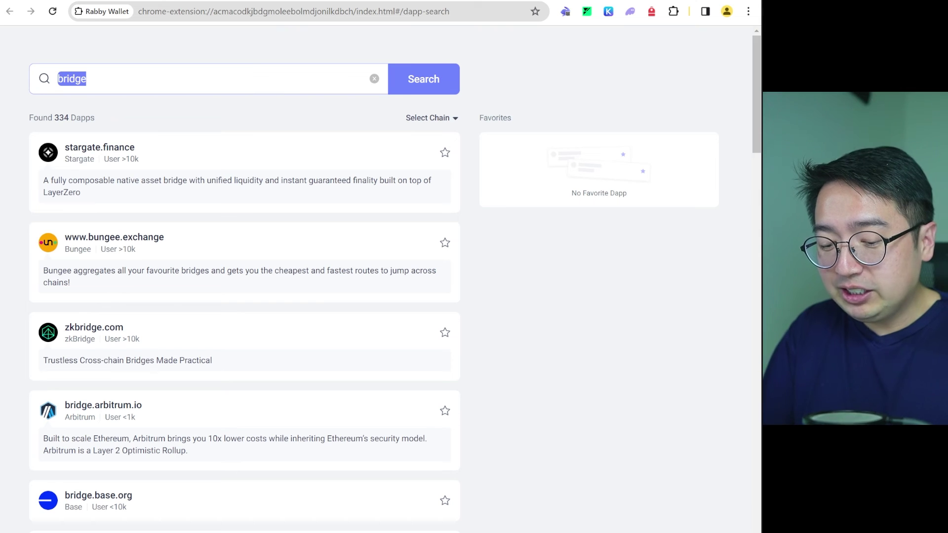
- Search dapps for 'swap' (836 found) and filter the results to the Flare chain
text(swap)
key(Return)
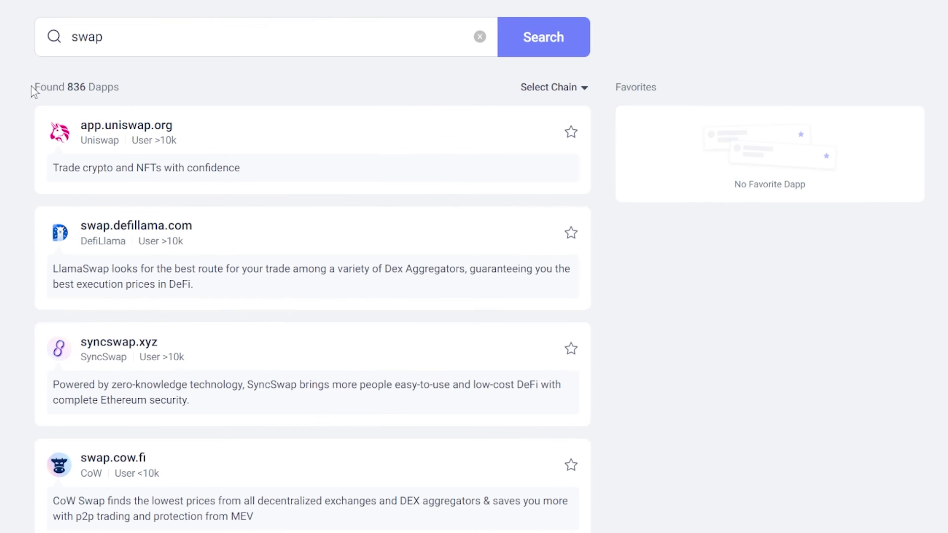
drag(26, 117, 79, 91)
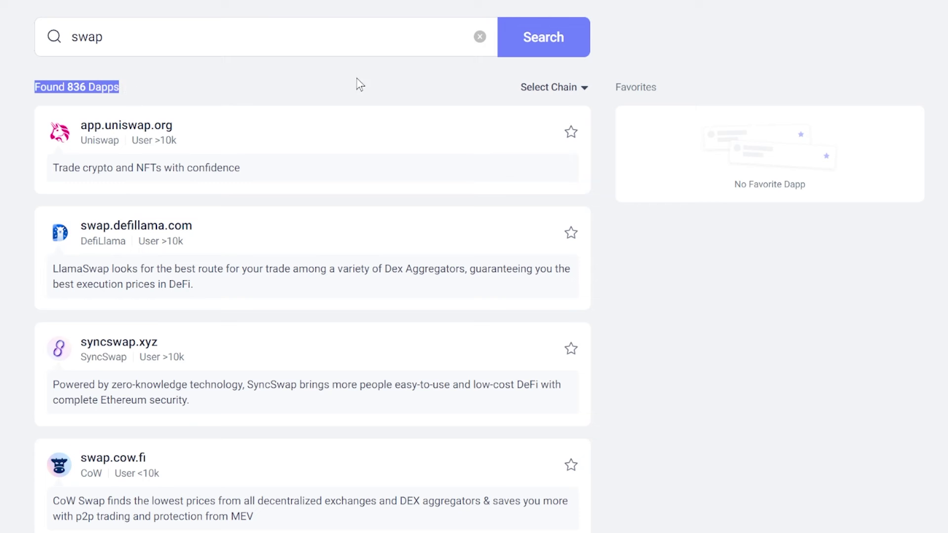
click(540, 91)
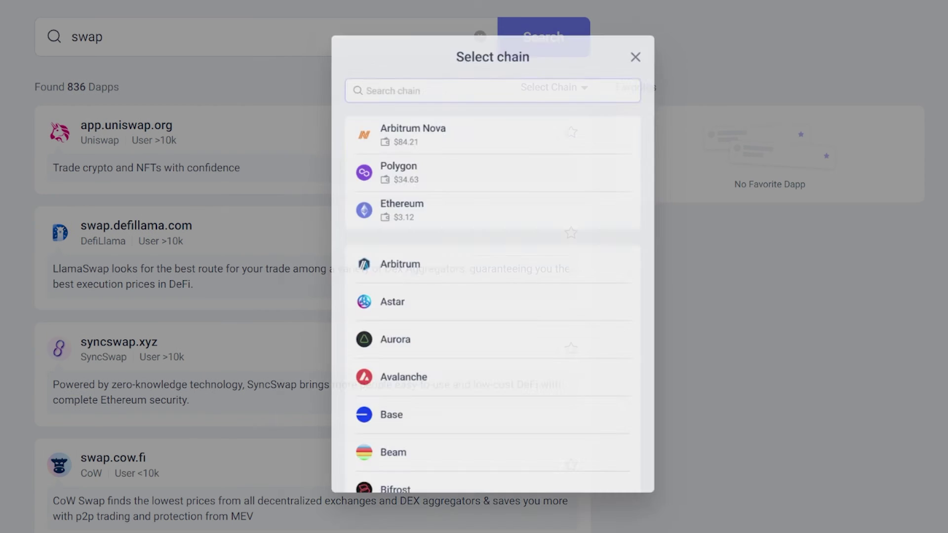
scroll(571, 425, down, 1)
scroll(571, 425, down, 7)
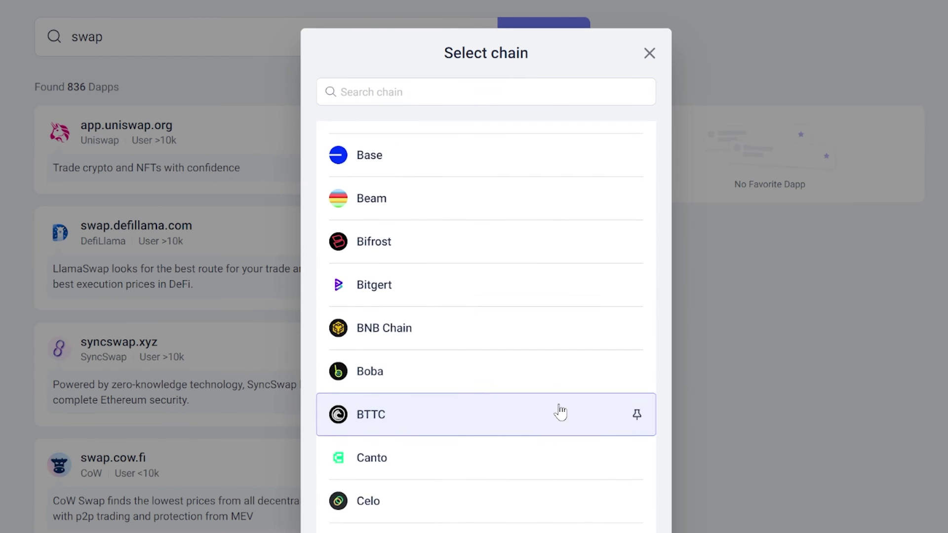
scroll(495, 385, down, 7)
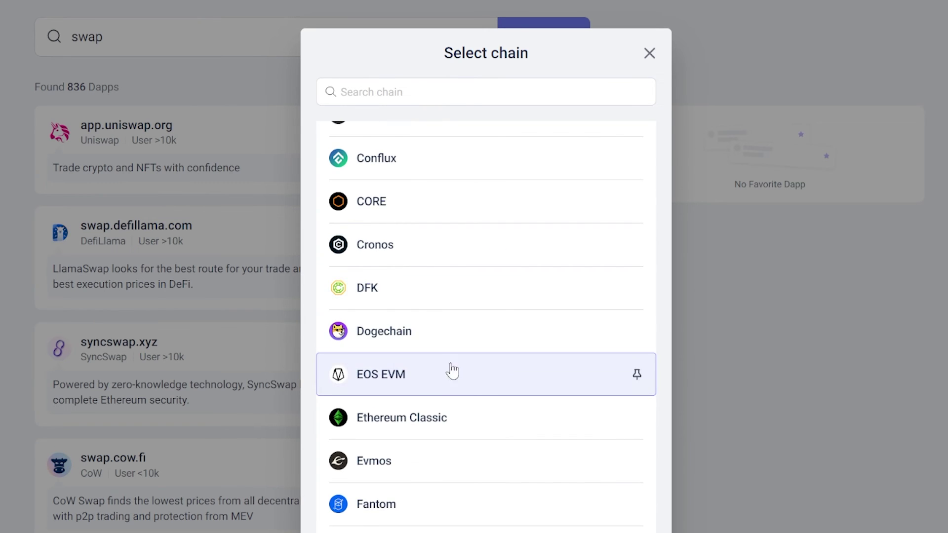
scroll(459, 385, down, 7)
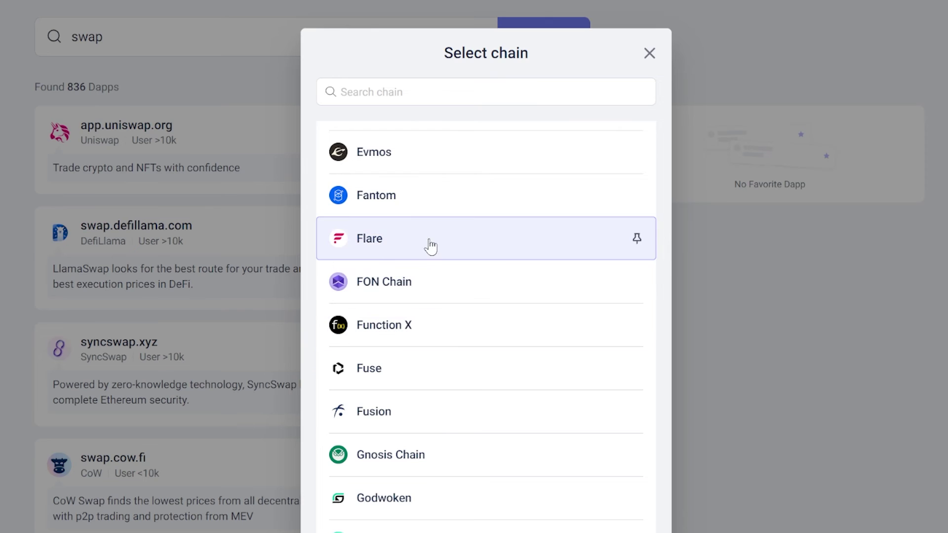
click(429, 247)
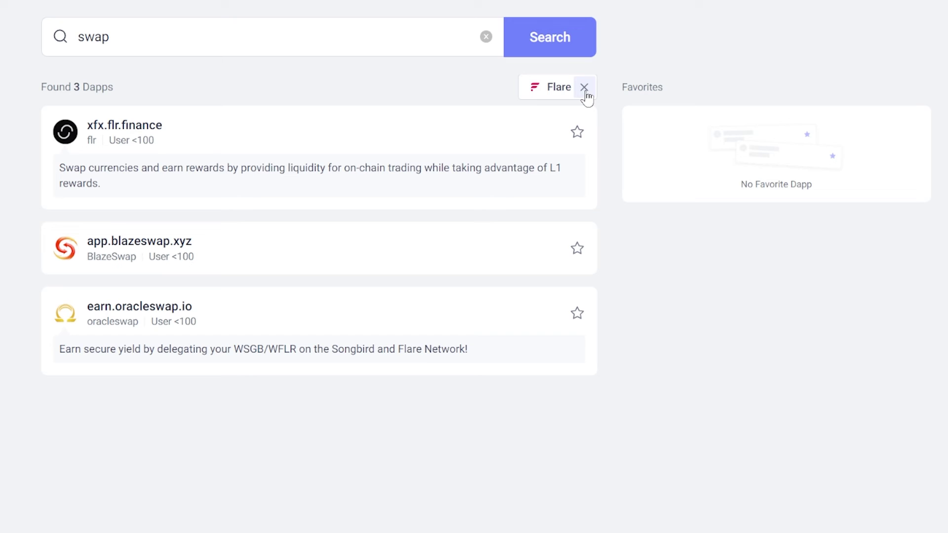
- Switch the chain filter to Boba, clear it, and close the chain list unchanged
click(584, 88)
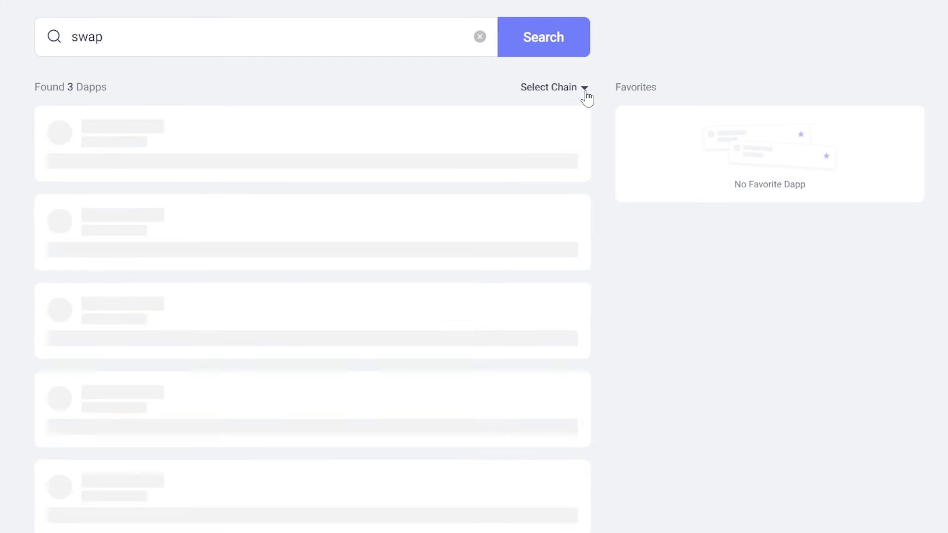
click(551, 87)
click(437, 349)
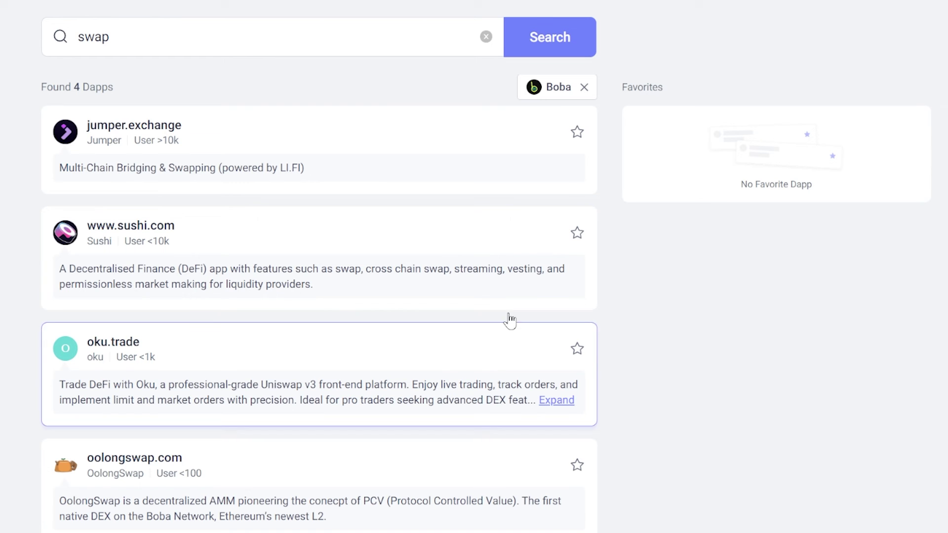
click(592, 90)
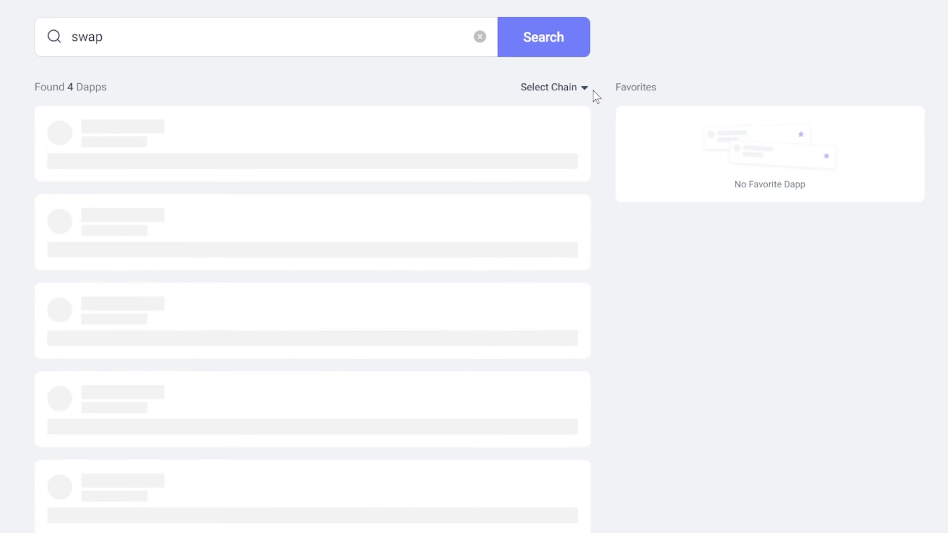
click(548, 87)
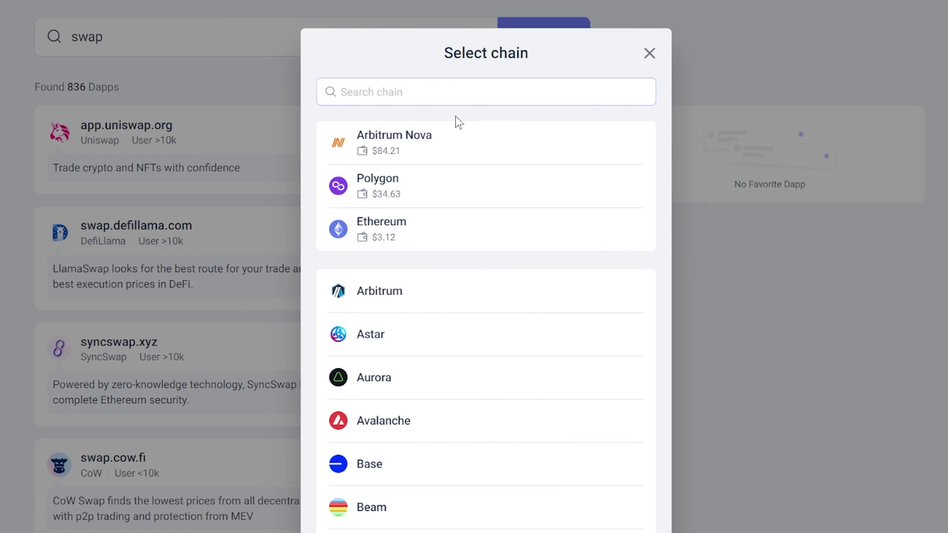
click(202, 87)
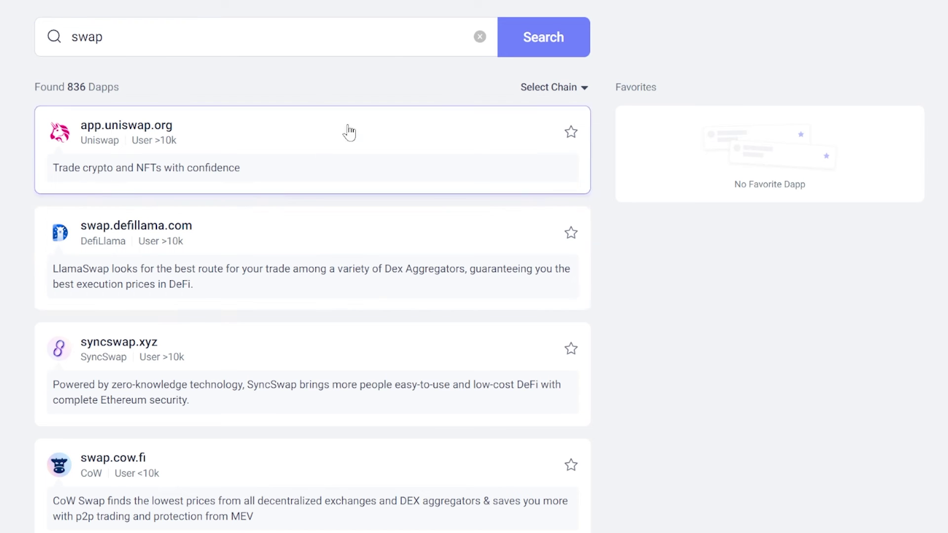
- Clear the 'swap' search and filter the dapp list to Celo, showing 72 dapps
click(480, 36)
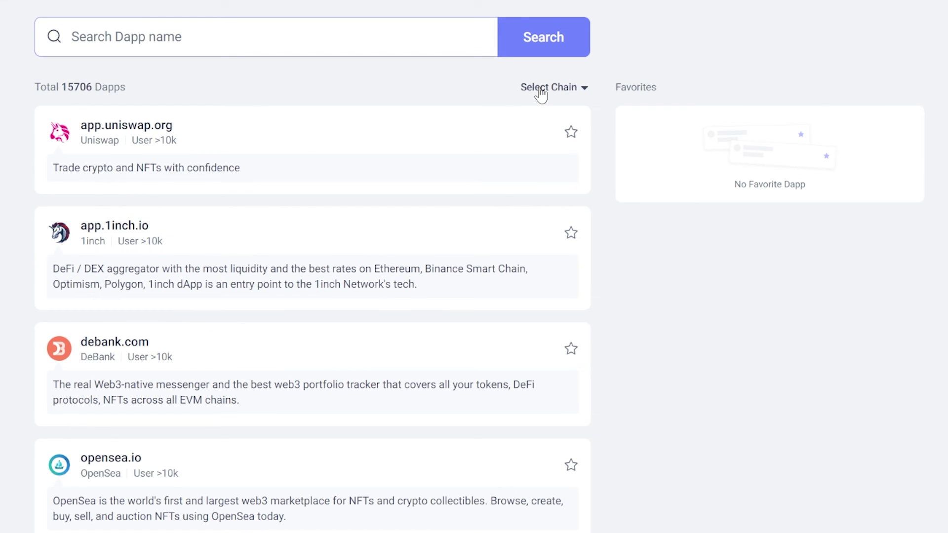
click(541, 91)
scroll(465, 353, down, 5)
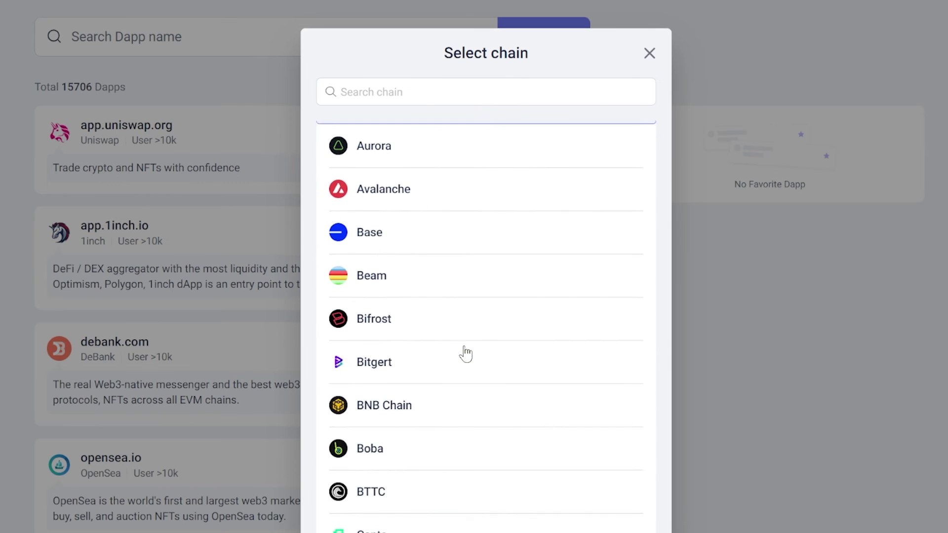
scroll(465, 349, down, 2)
scroll(453, 341, down, 3)
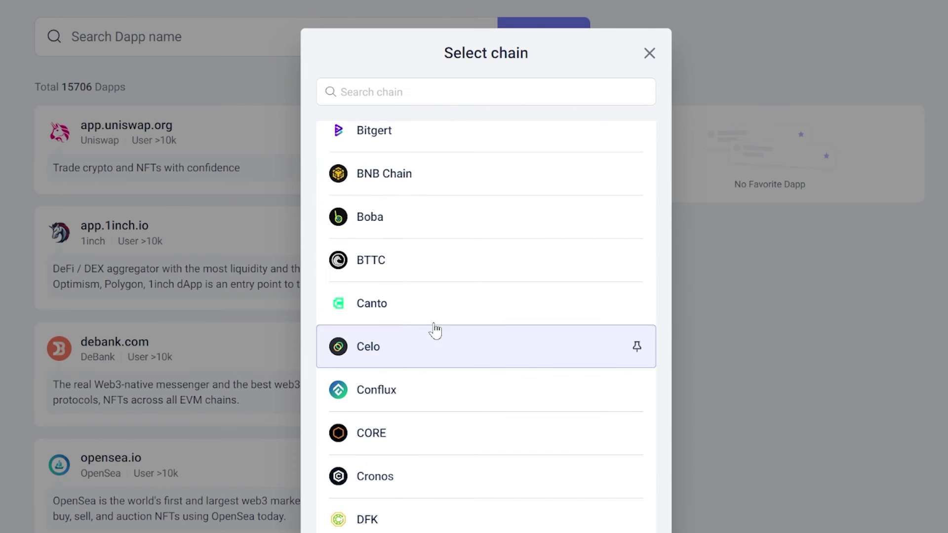
scroll(407, 316, down, 3)
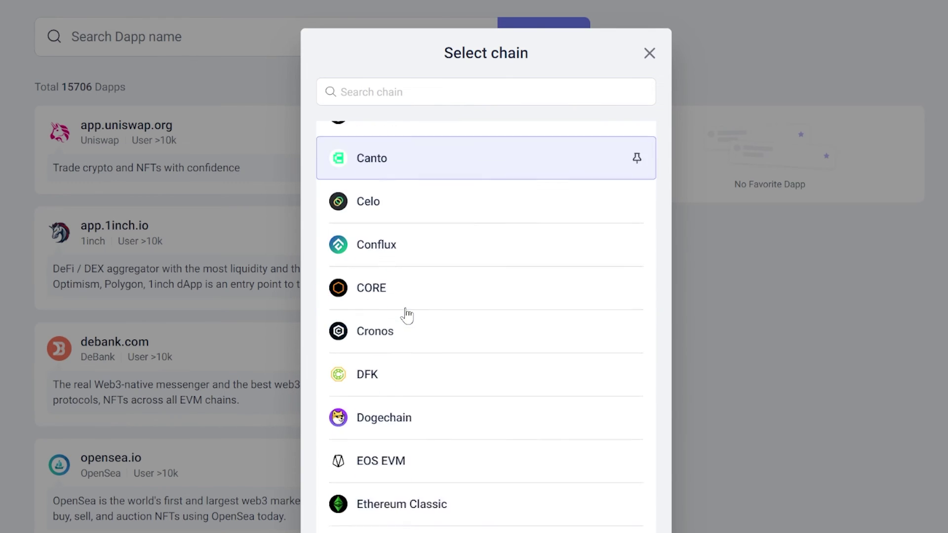
click(388, 198)
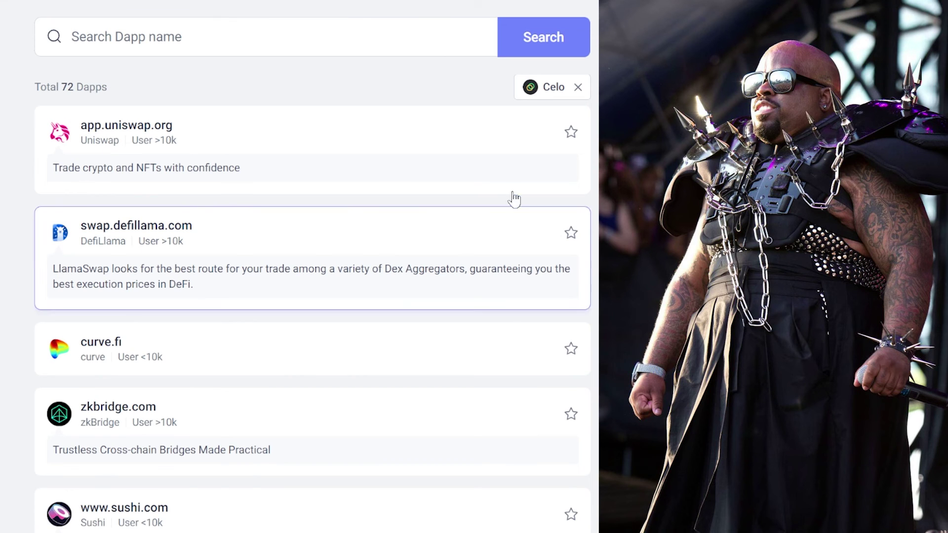
drag(31, 87, 137, 105)
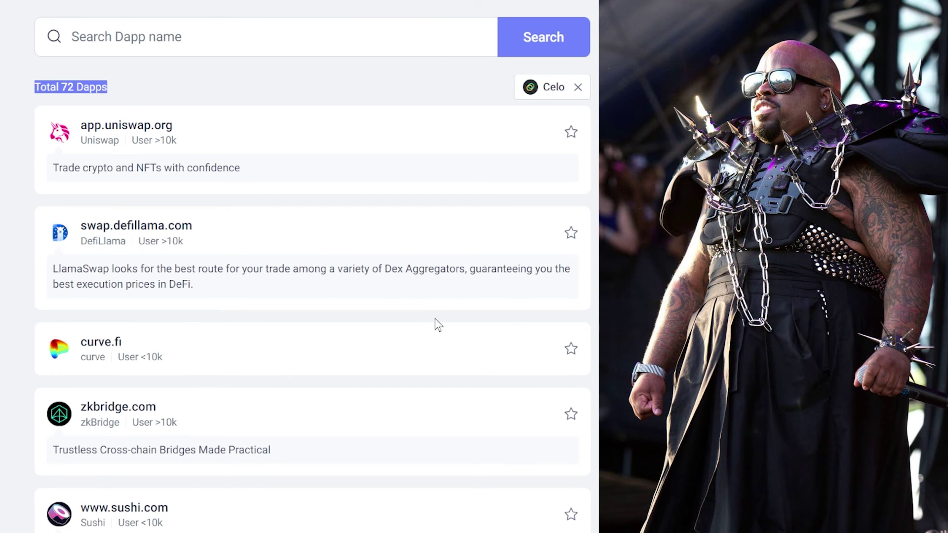
scroll(463, 336, down, 12)
scroll(465, 340, down, 20)
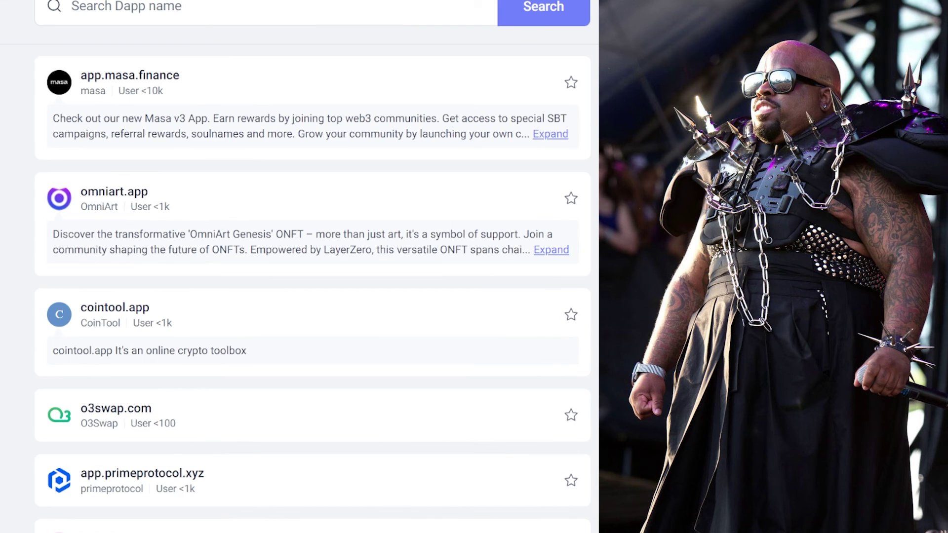
scroll(465, 339, down, 15)
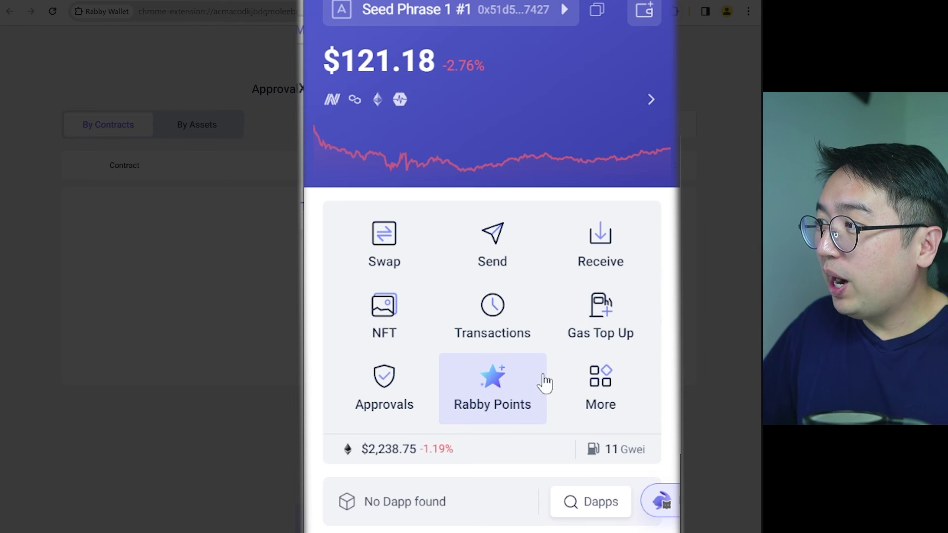
- Open Rabby Points and claim the 10-point Swap in Rabby reward
click(515, 390)
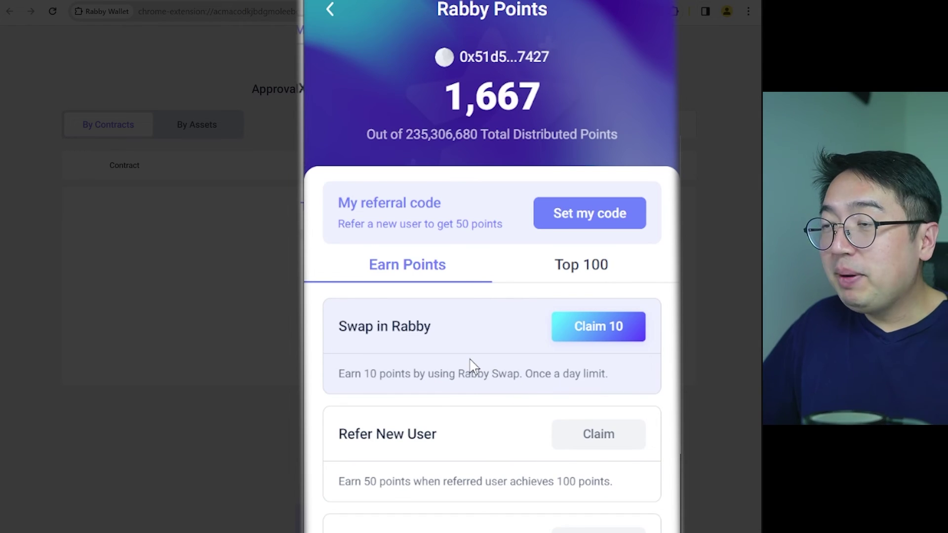
drag(371, 374, 425, 374)
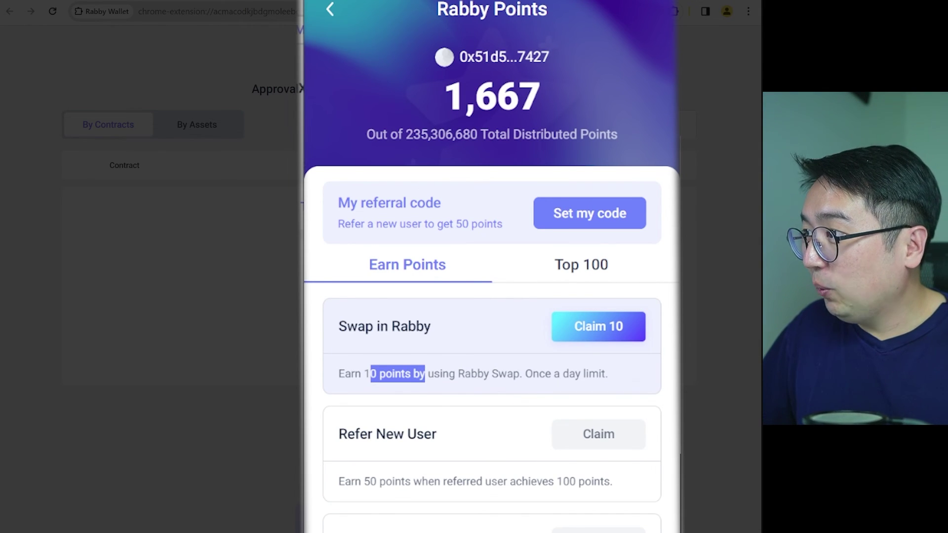
click(607, 341)
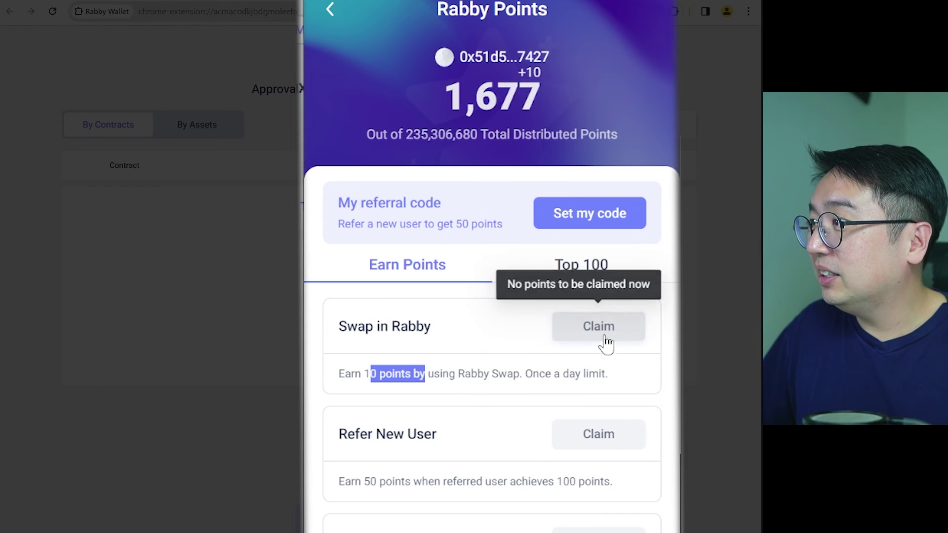
scroll(465, 356, down, 2)
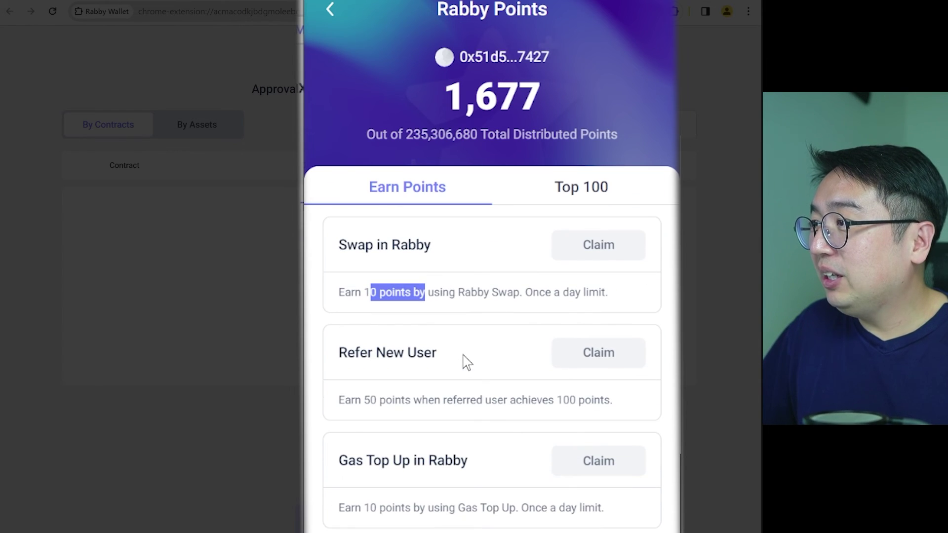
click(476, 307)
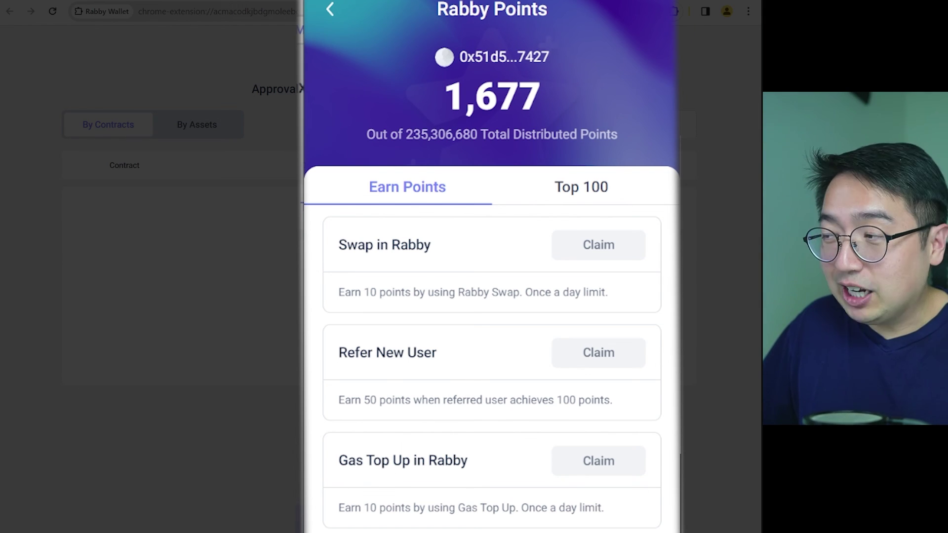
- Look over the Gas Top Up and total distributed points details, then show the Top 100 leaderboard
drag(344, 508, 559, 508)
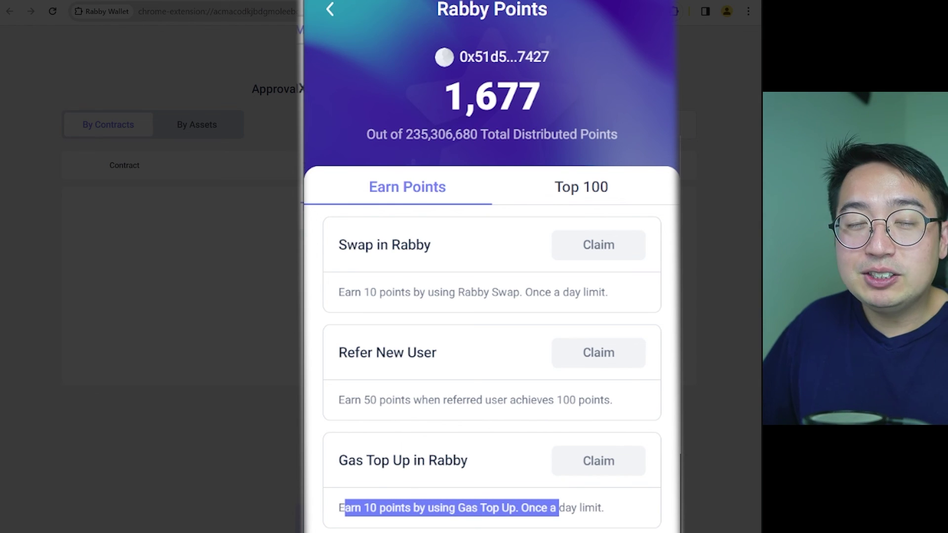
click(517, 375)
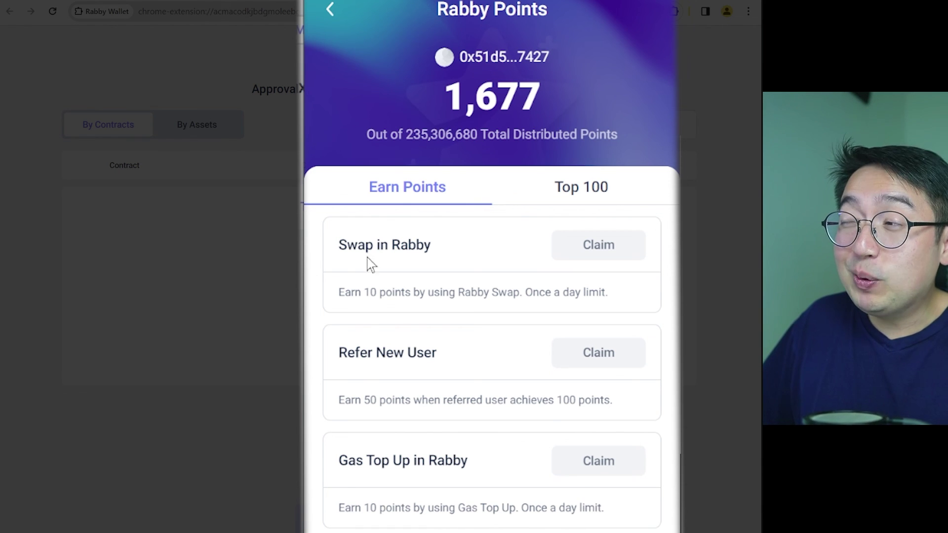
drag(347, 245, 401, 245)
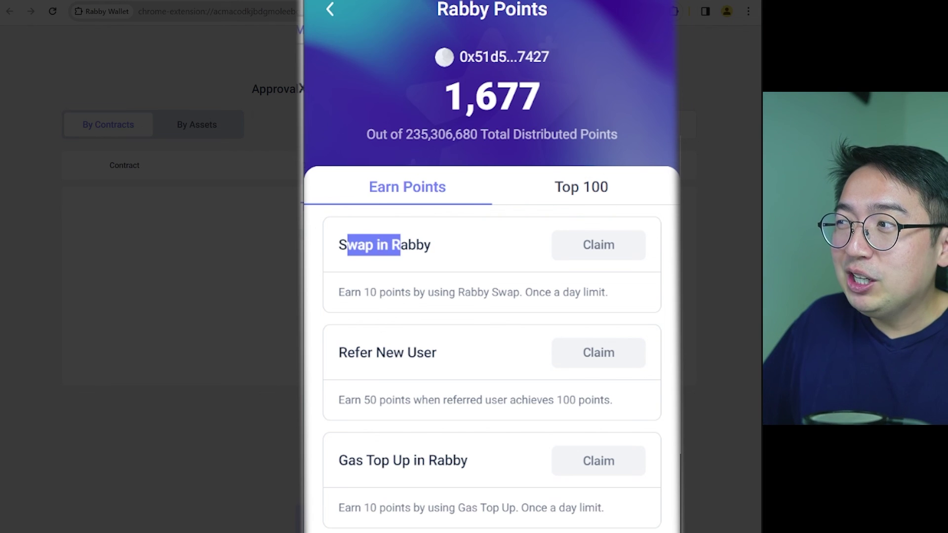
click(402, 245)
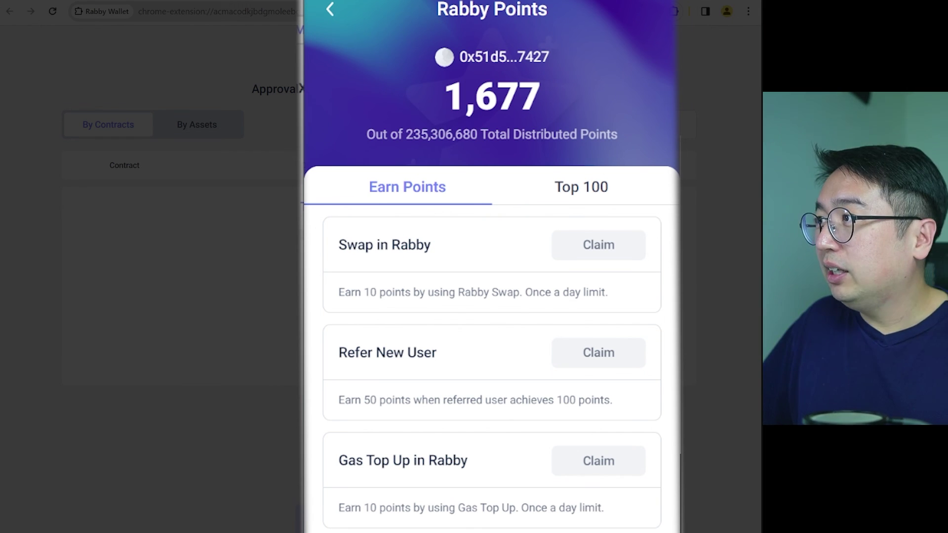
drag(403, 134, 438, 134)
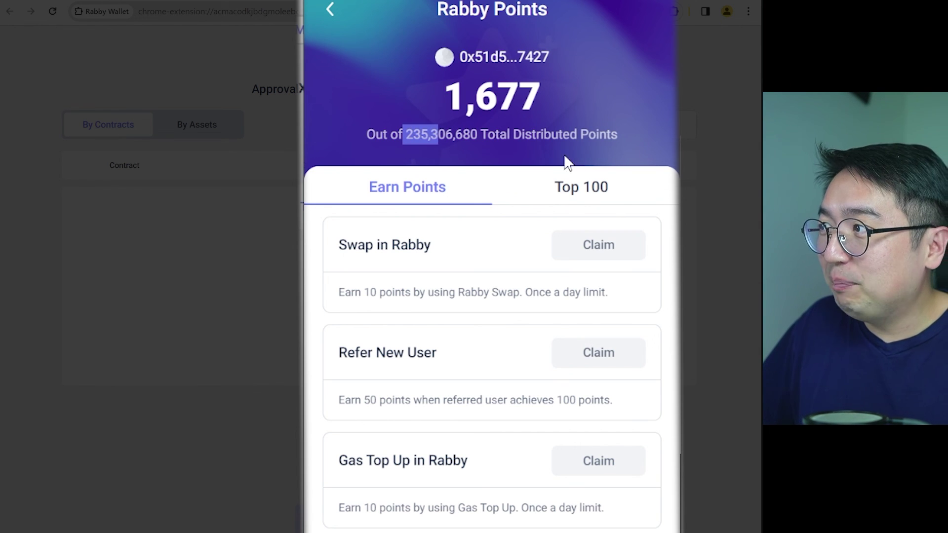
click(581, 187)
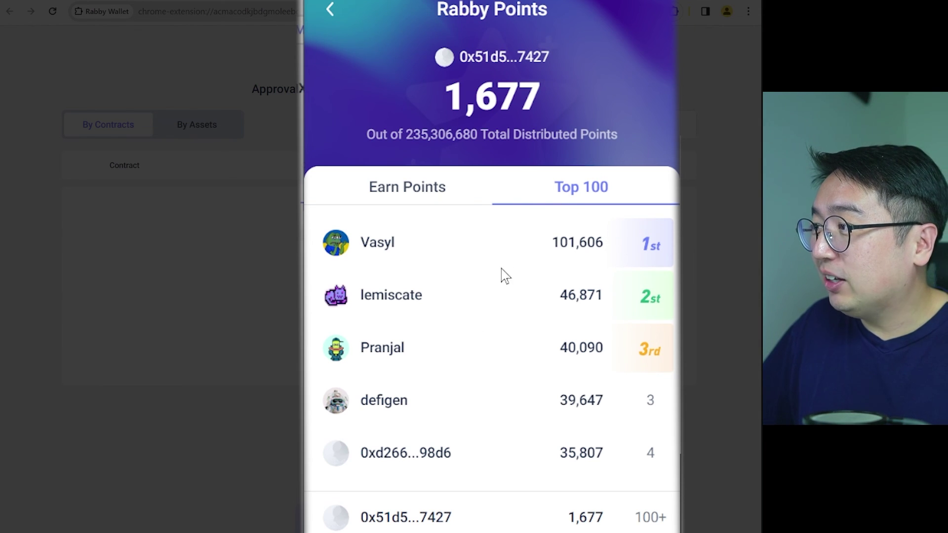
- Scroll the Top 100 leaderboard down to ranks in the 20s, around 27,000 points
scroll(492, 292, down, 15)
scroll(492, 314, down, 20)
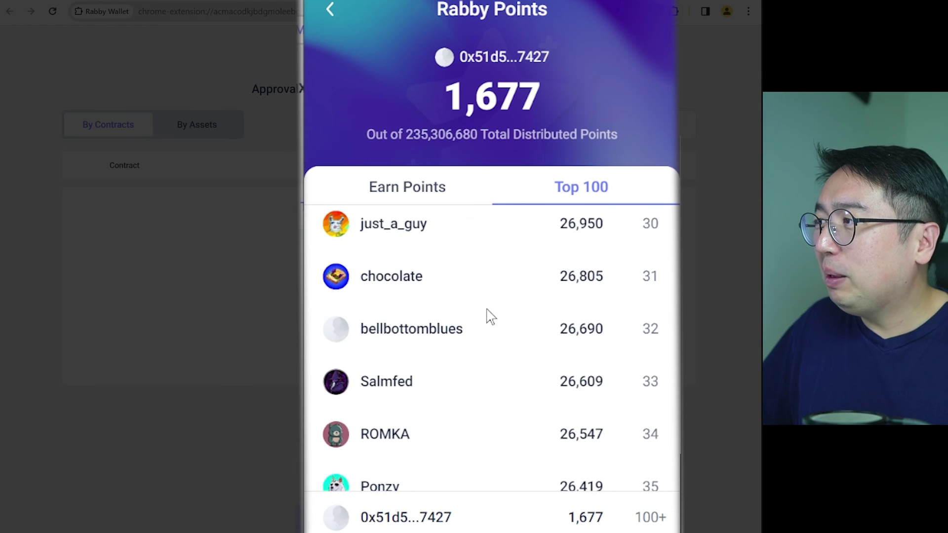
scroll(492, 312, down, 6)
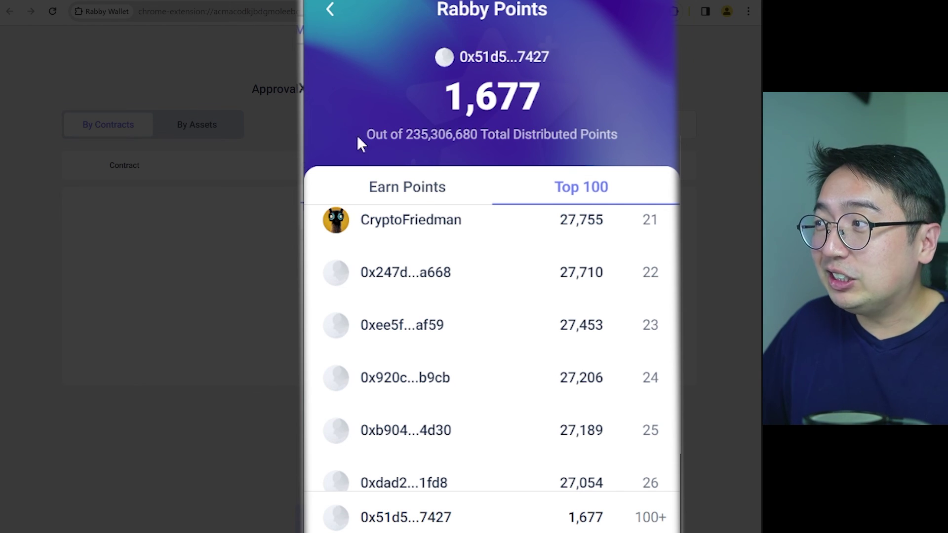
- Return to the wallet home showing the Seed Phrase 1 account at $121.26
click(330, 9)
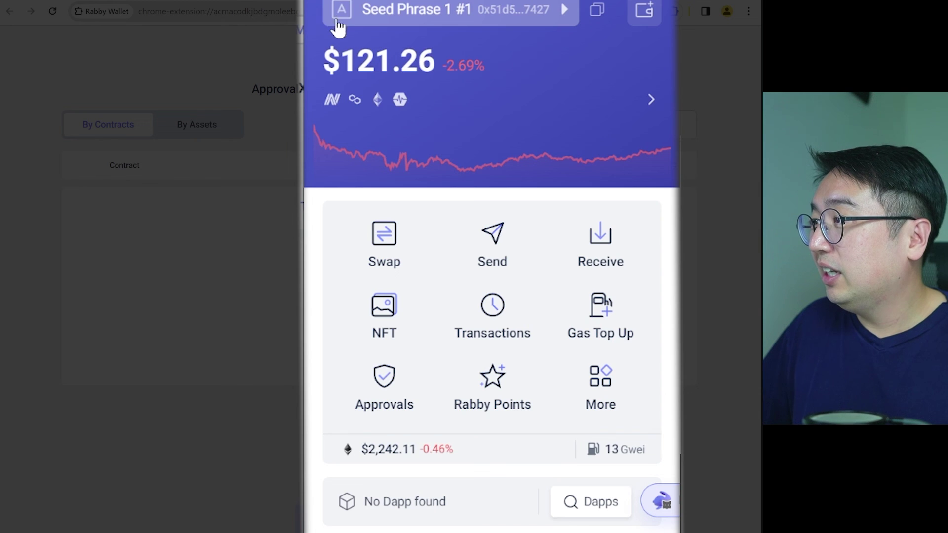